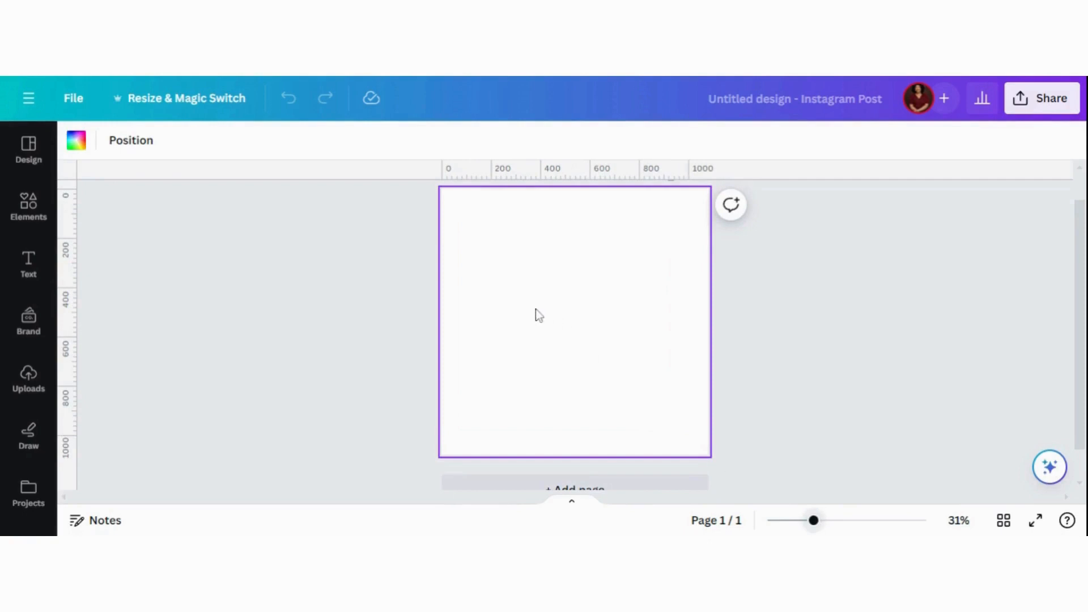
Add the recently used red background texture image to the page and set it as the page background
left_click(31, 214)
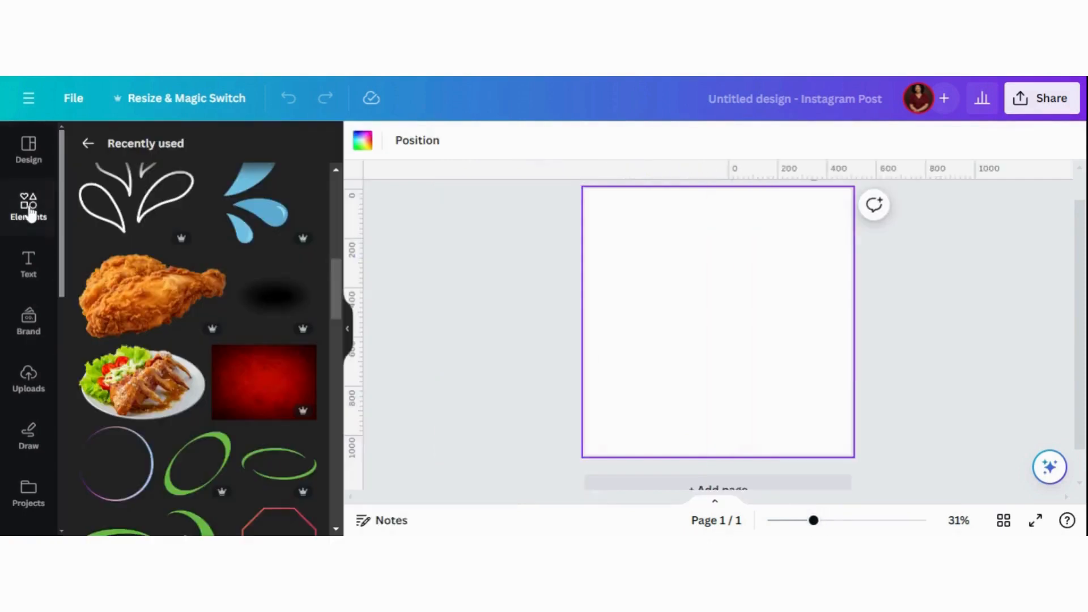
left_click(305, 358)
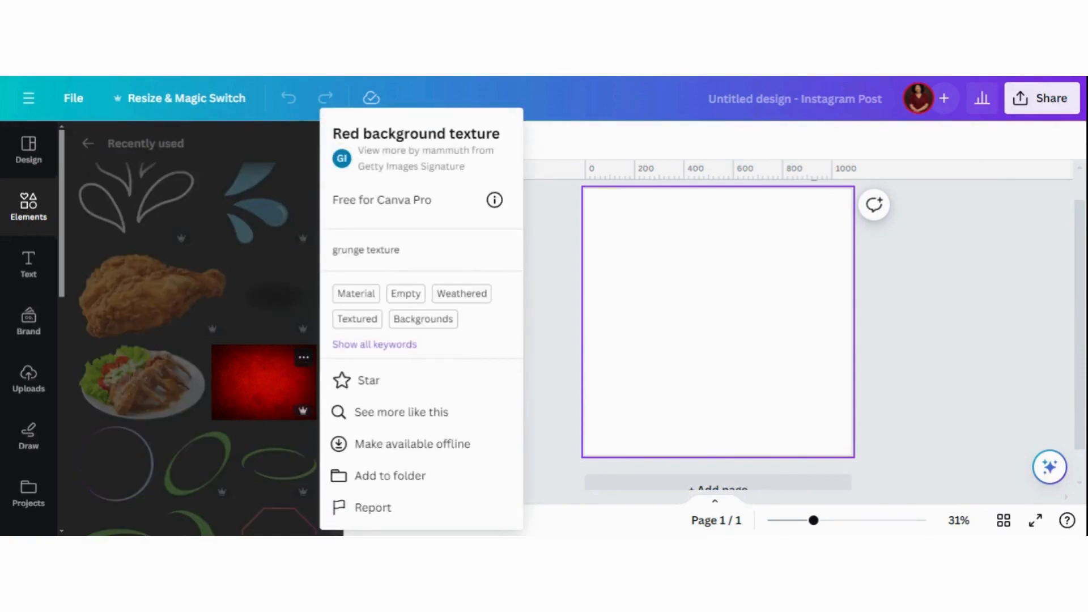
left_click(270, 370)
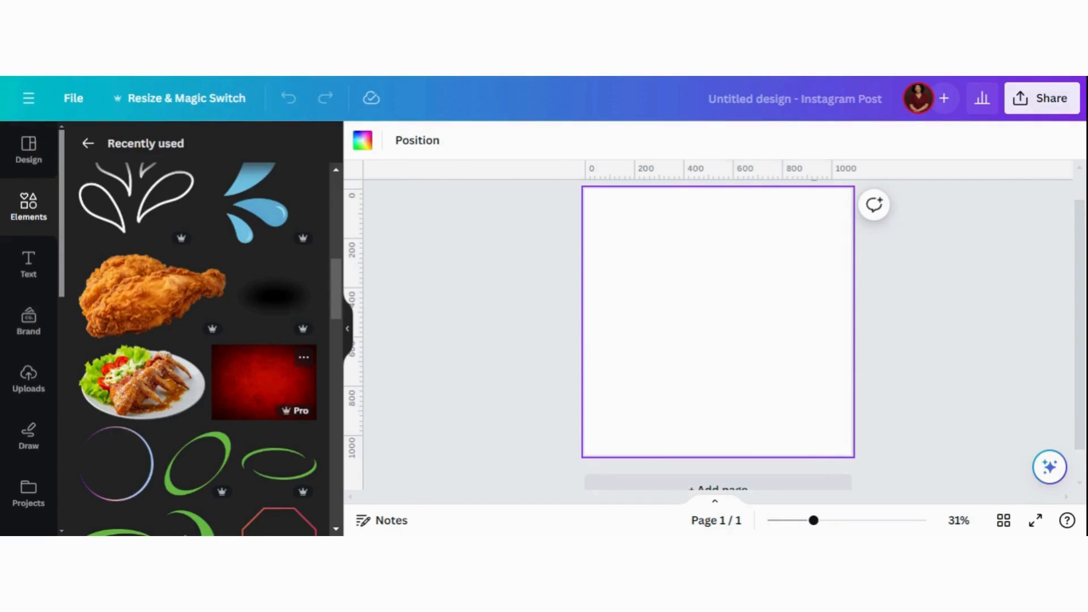
left_click(270, 382)
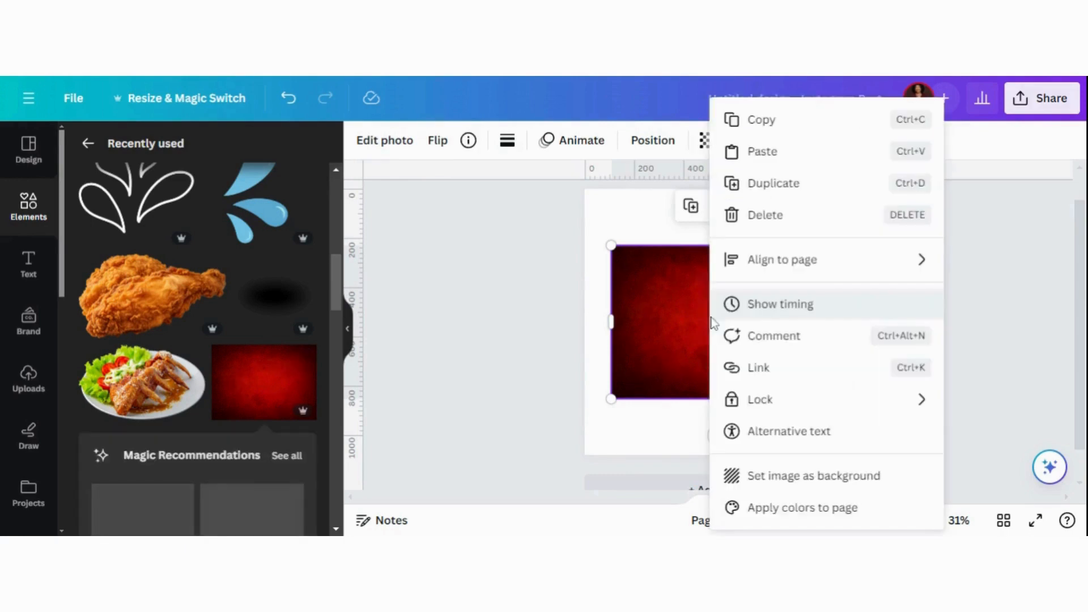
right_click(711, 317)
left_click(772, 476)
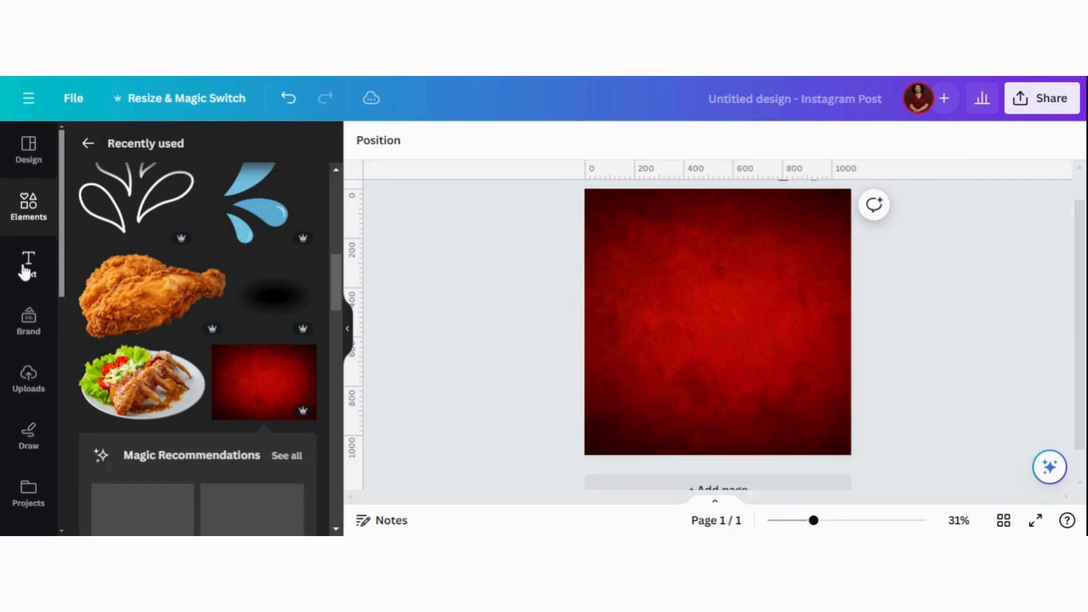
Add a heading reading "Today's" and move it near the top of the page
left_click(24, 270)
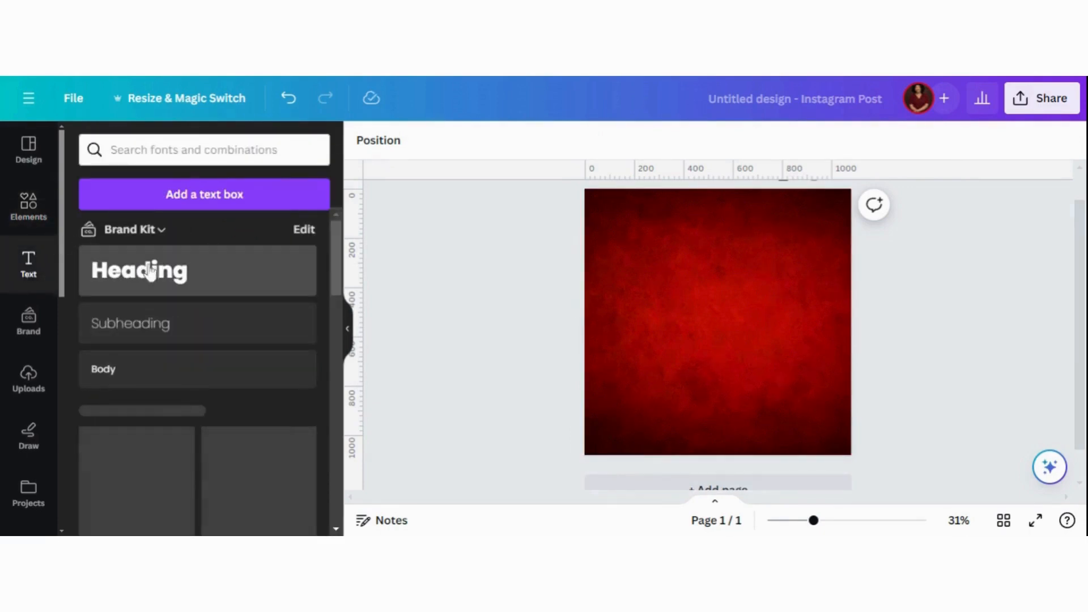
left_click(169, 276)
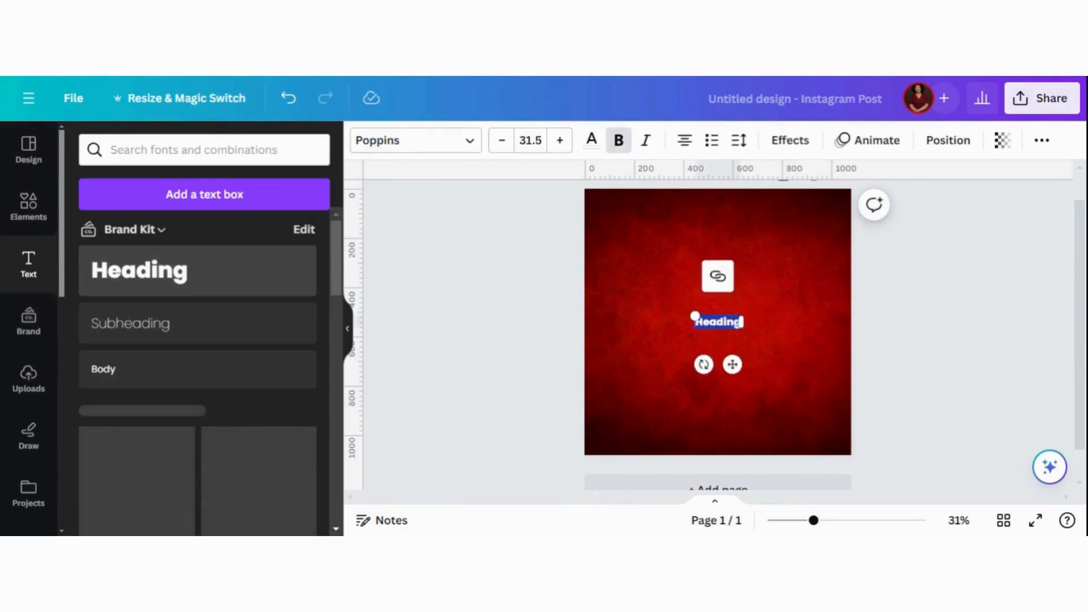
type("Tod")
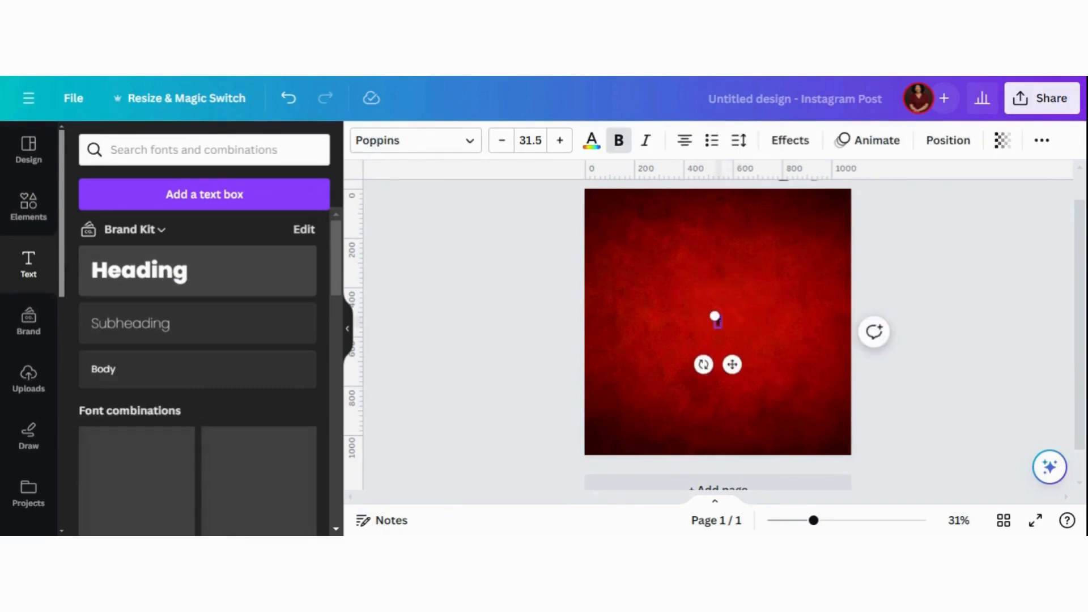
type("ay")
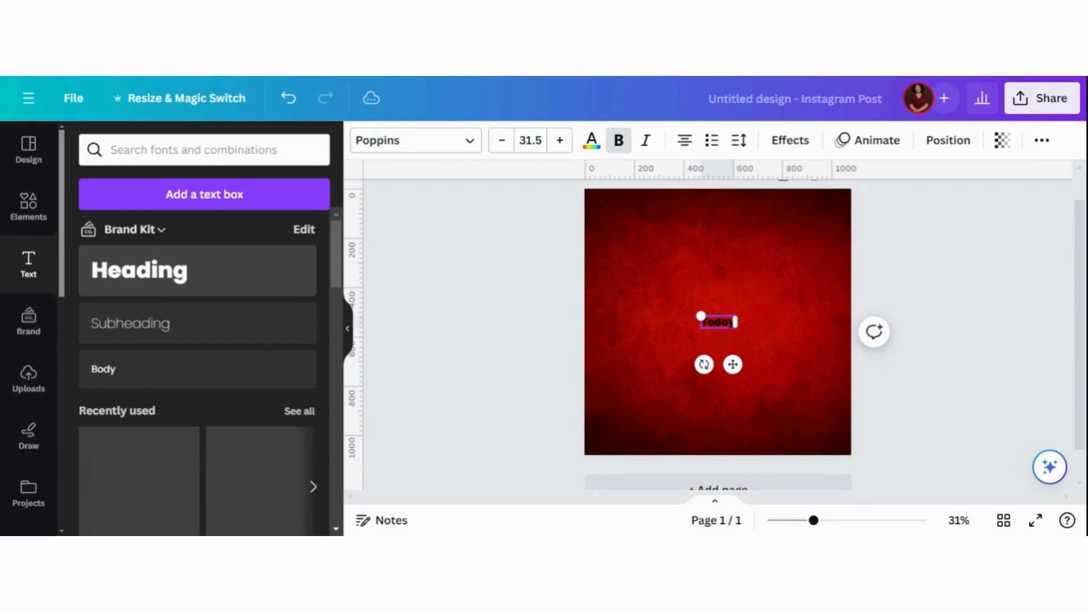
type("'s")
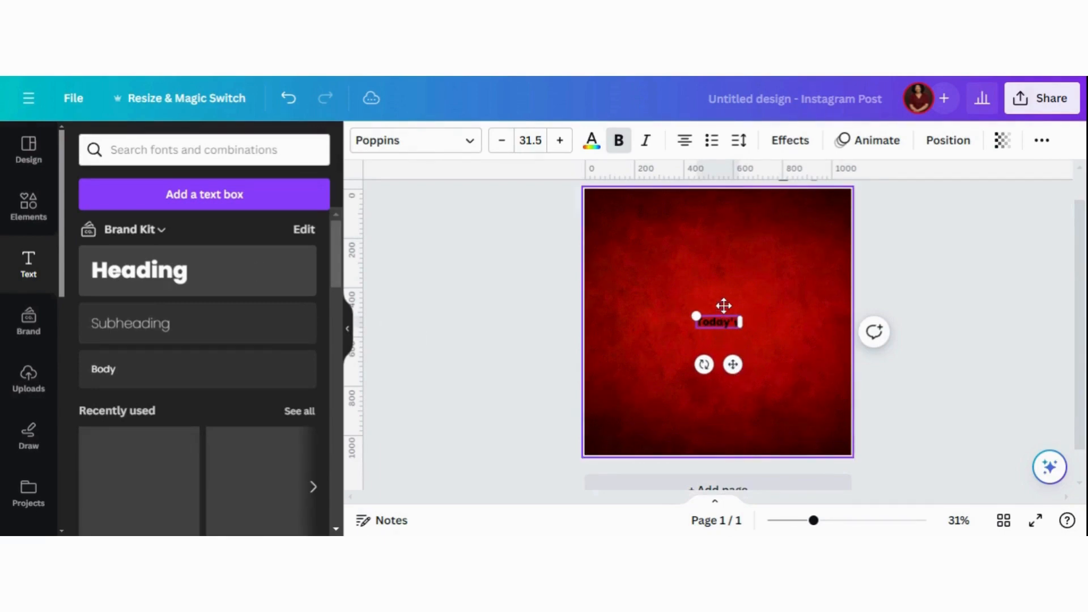
left_click_drag(724, 305, 716, 217)
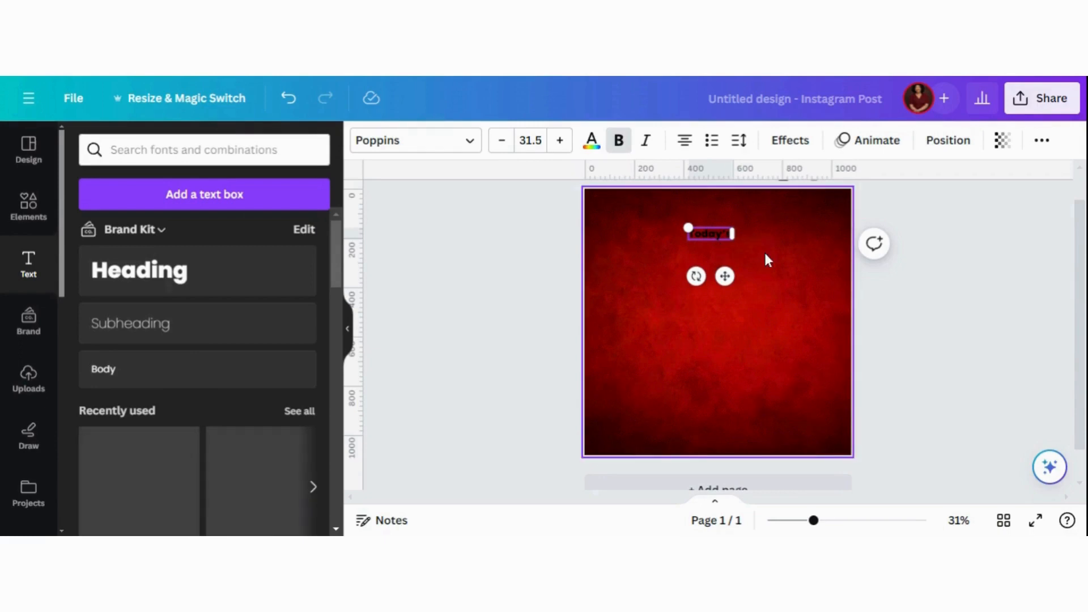
left_click(743, 272)
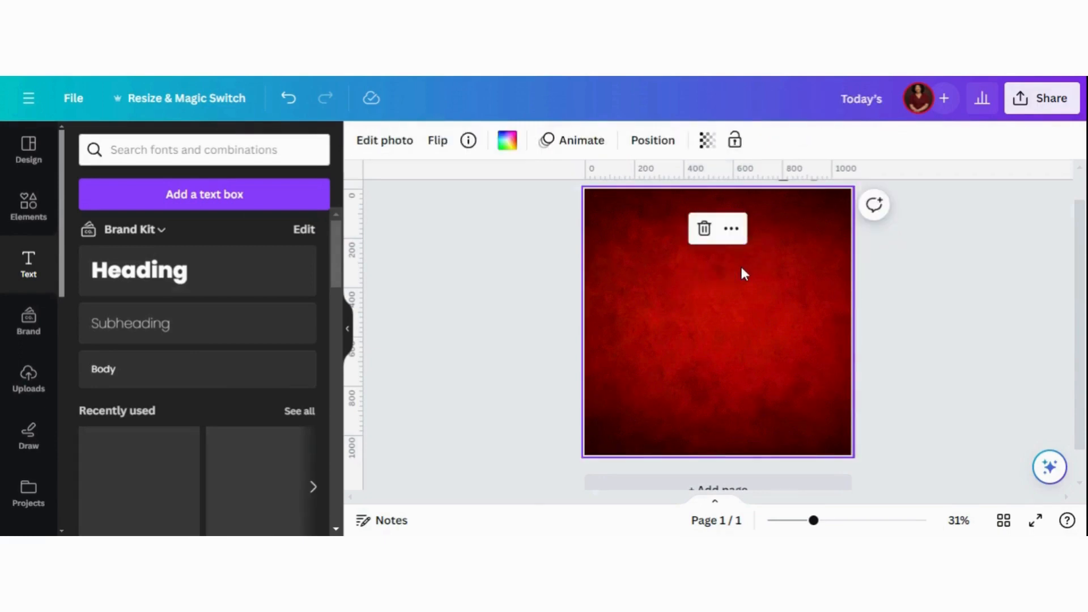
left_click(527, 293)
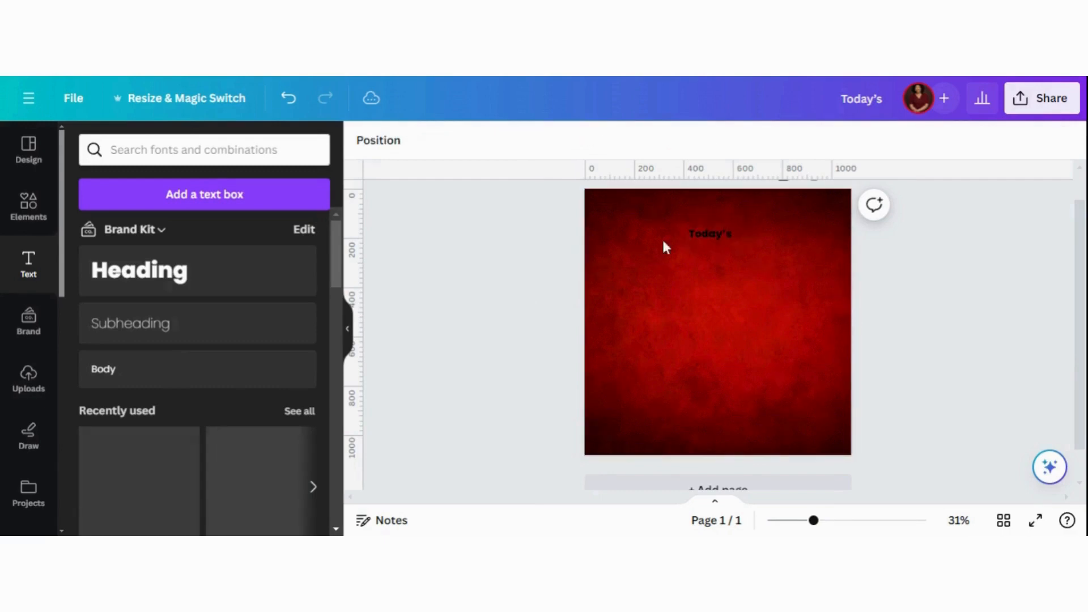
Duplicate the "Today's" heading, place the copy below the original, and change its text to "Special"
left_click(704, 236)
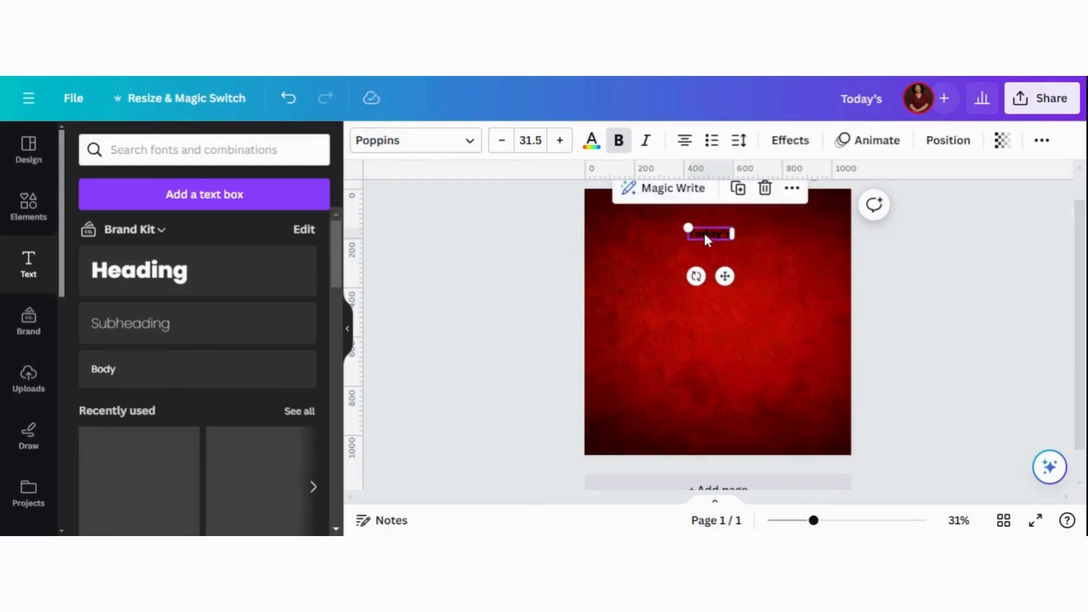
left_click(739, 190)
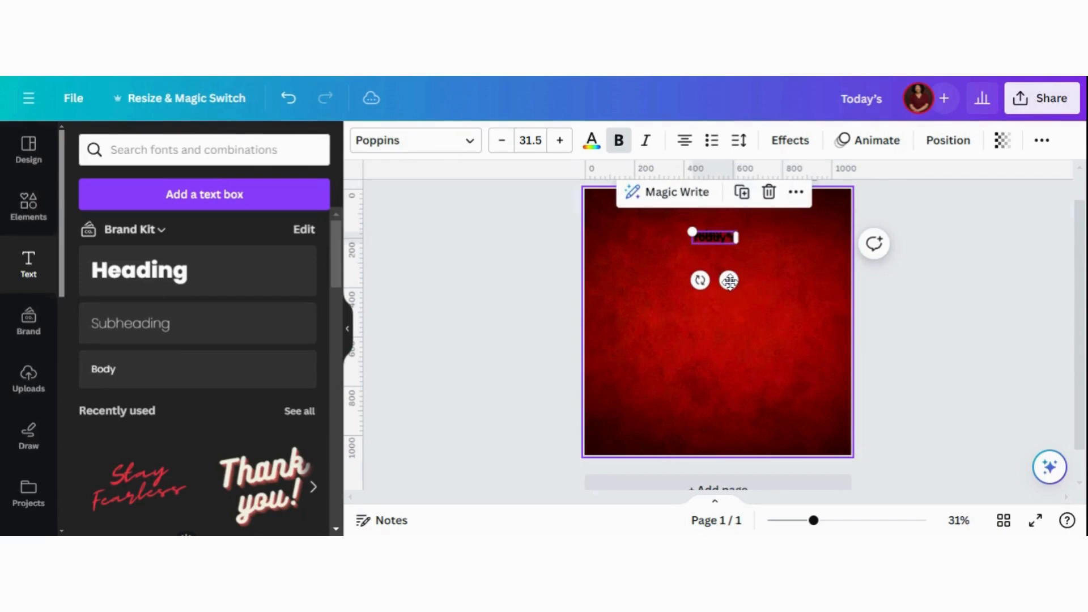
left_click_drag(729, 281, 726, 320)
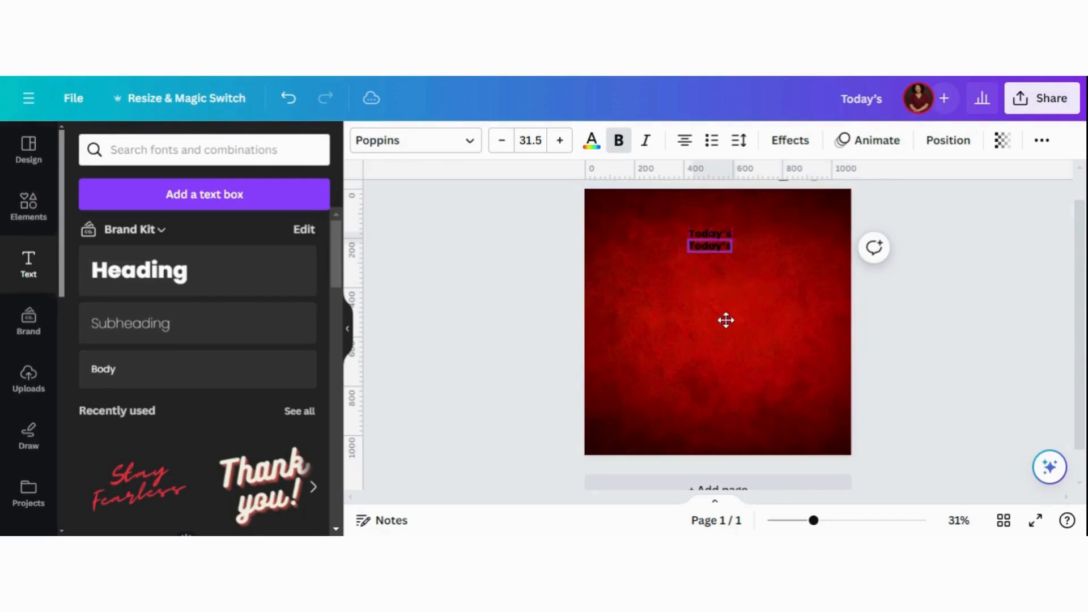
double_click(715, 279)
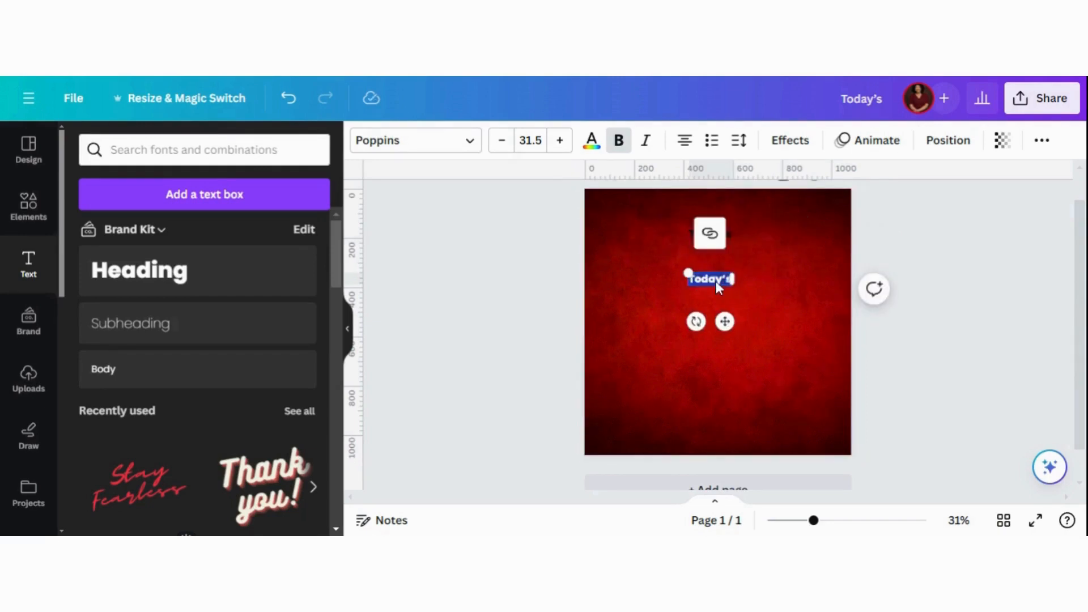
type("specia")
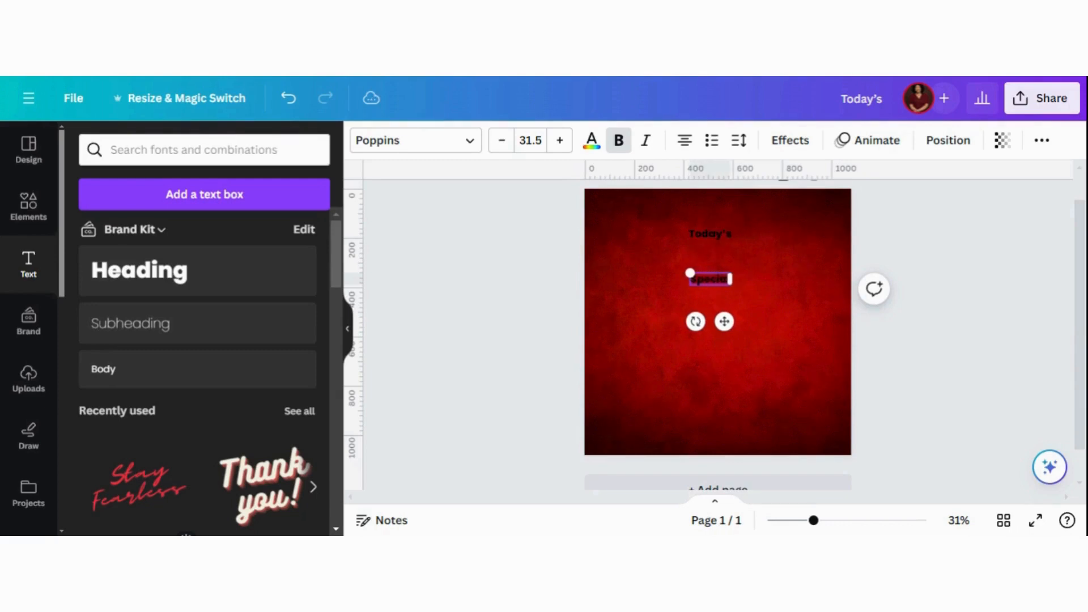
Set the "Today's" heading in the Buffalo font and enlarge it to about size 76.9
left_click(715, 235)
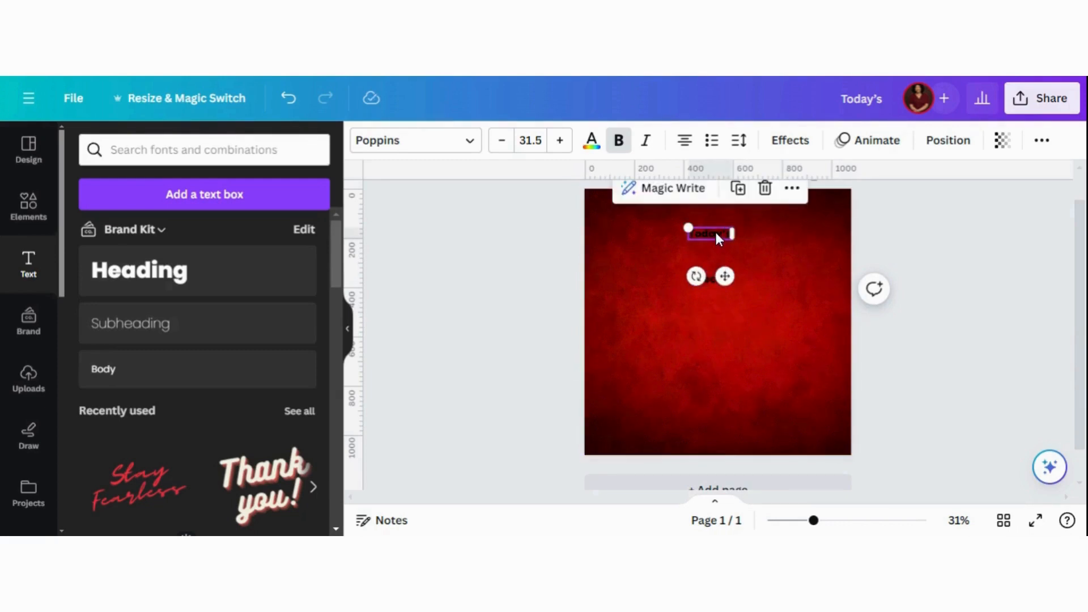
left_click(445, 146)
type("Bufa")
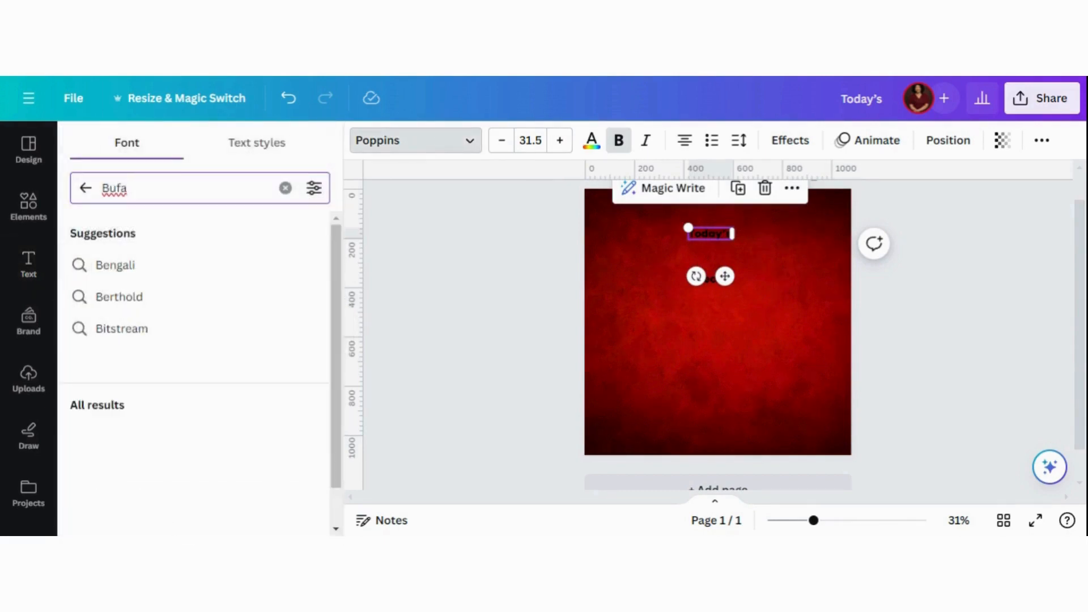
key("BackSpace")
type("falo")
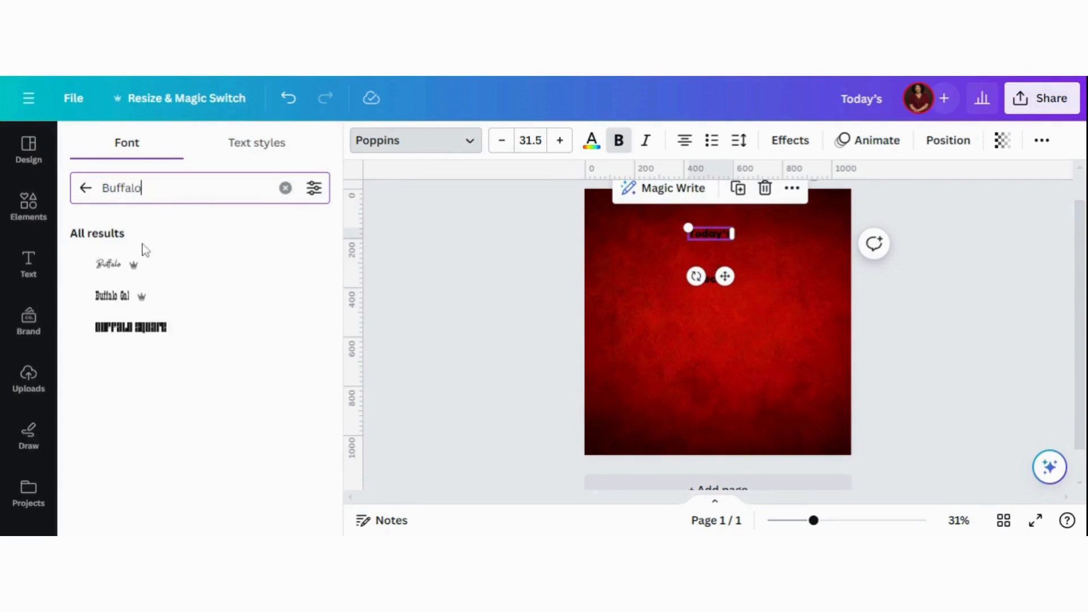
left_click(110, 265)
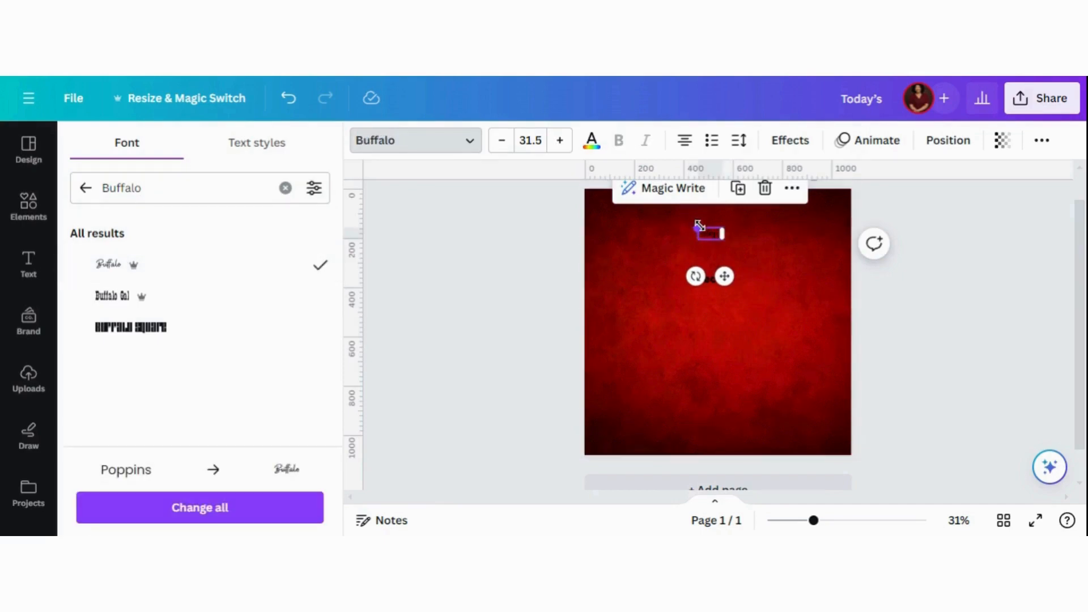
left_click_drag(653, 215, 661, 213)
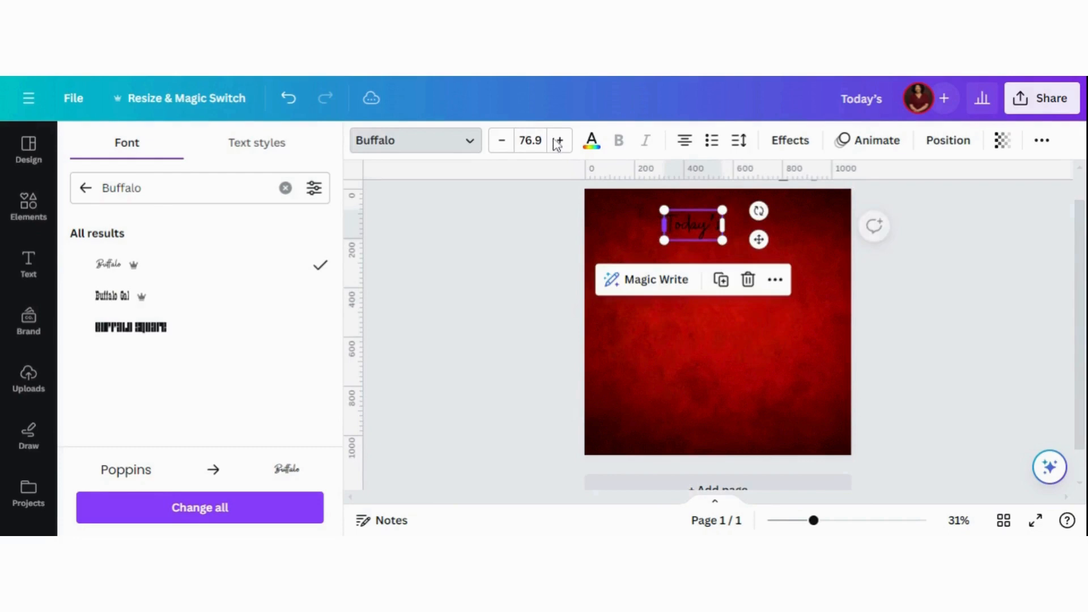
Color the "Today's" heading white and shift it slightly right toward the page's horizontal center
left_click(592, 145)
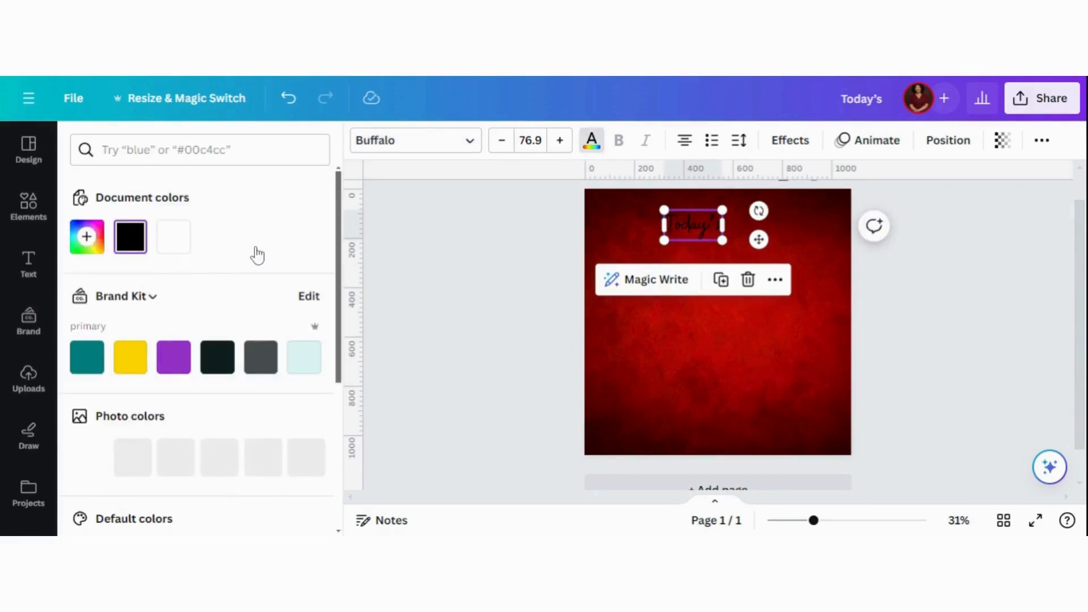
left_click(174, 237)
left_click_drag(704, 225, 729, 230)
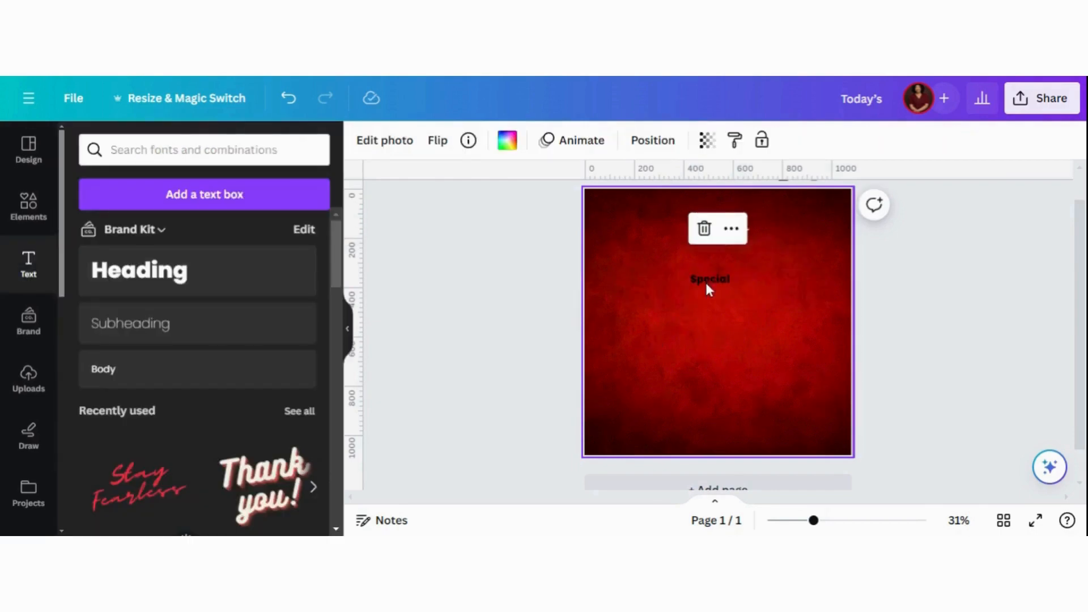
Set the "Special" text in the Rustic Printed Stamp font and enlarge it to about size 52.1
double_click(707, 283)
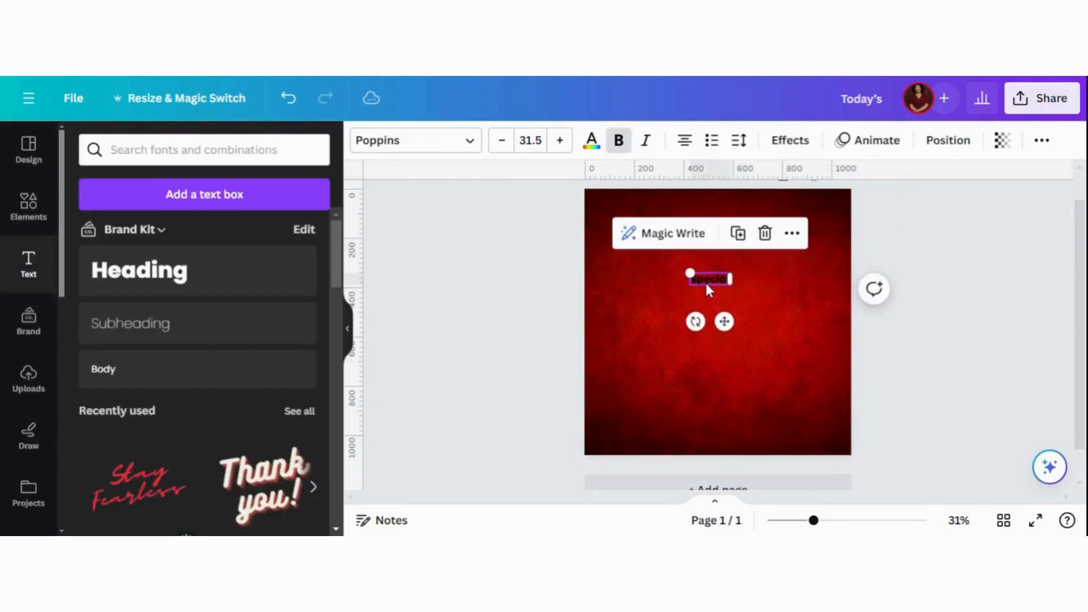
left_click(413, 147)
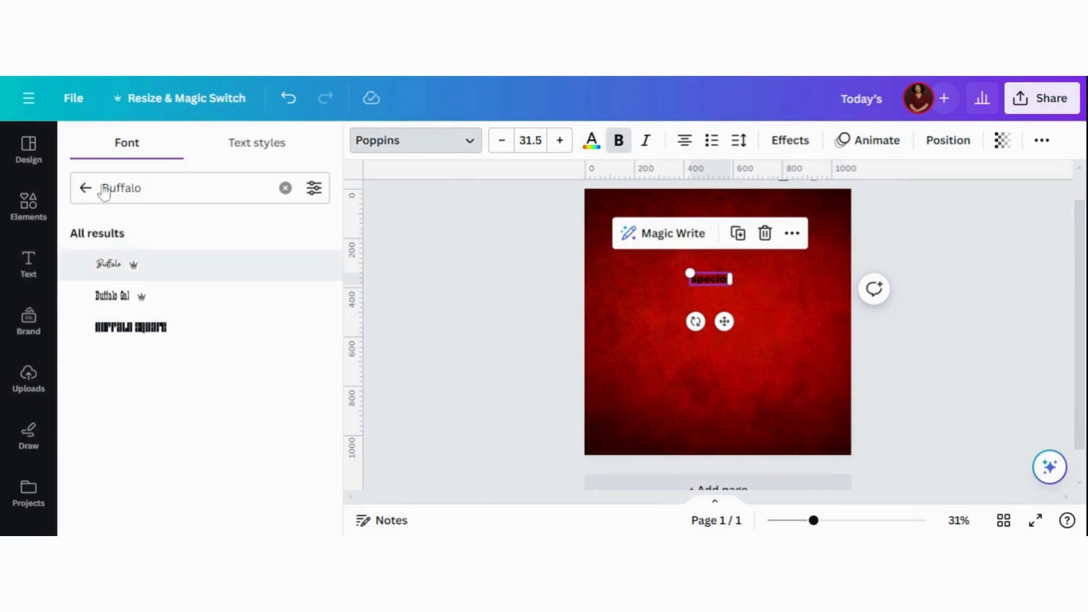
left_click(86, 189)
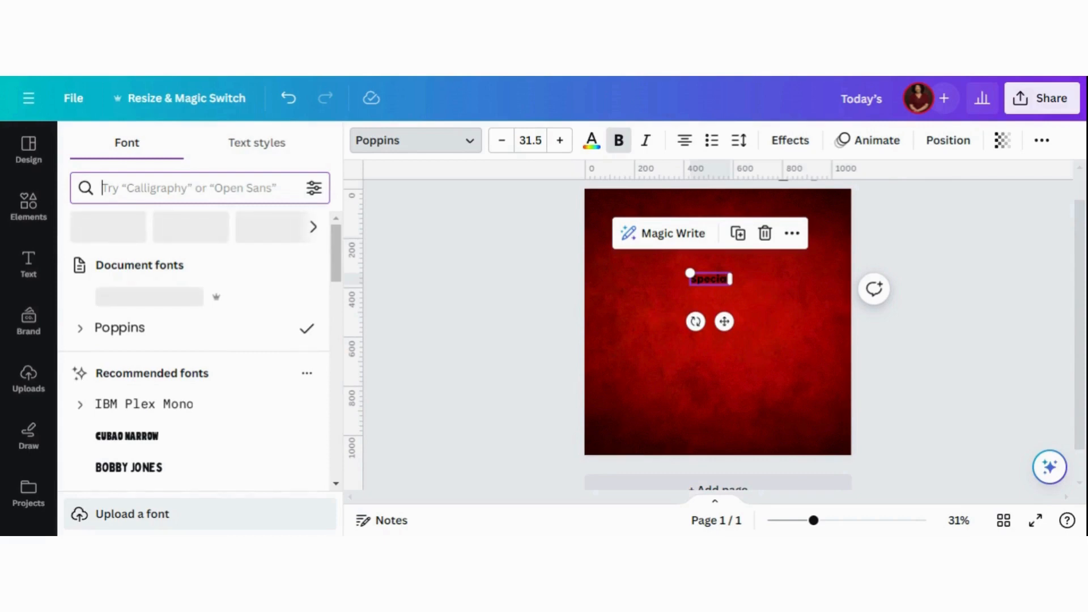
type("rustic")
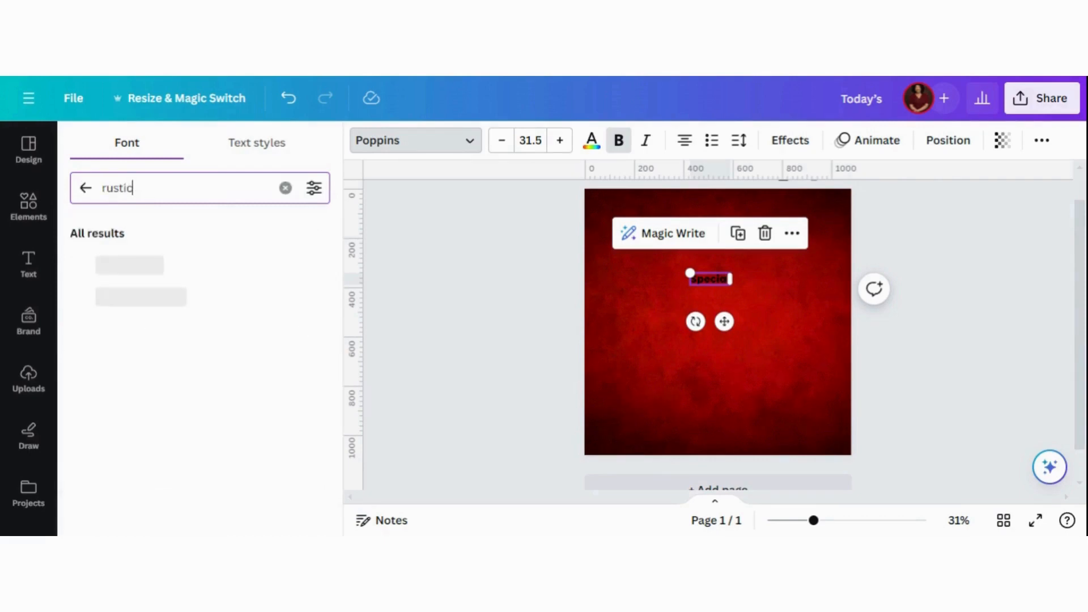
left_click(155, 307)
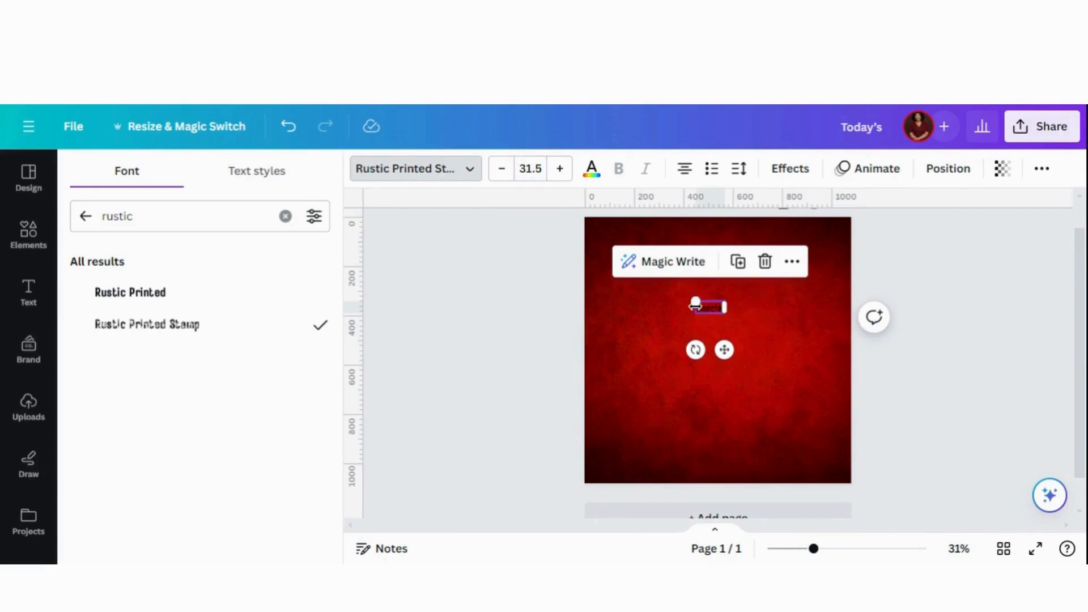
left_click_drag(691, 300, 677, 292)
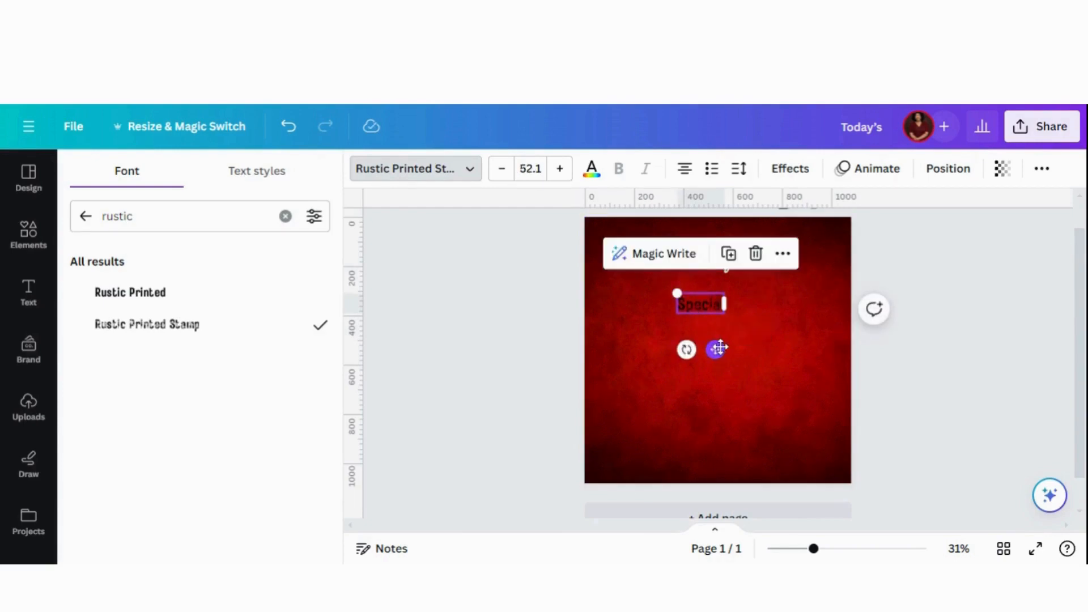
Move "Special" directly beneath the "Today's" heading, offset slightly to the right, and color it orange #ff914d
left_click_drag(715, 350, 748, 319)
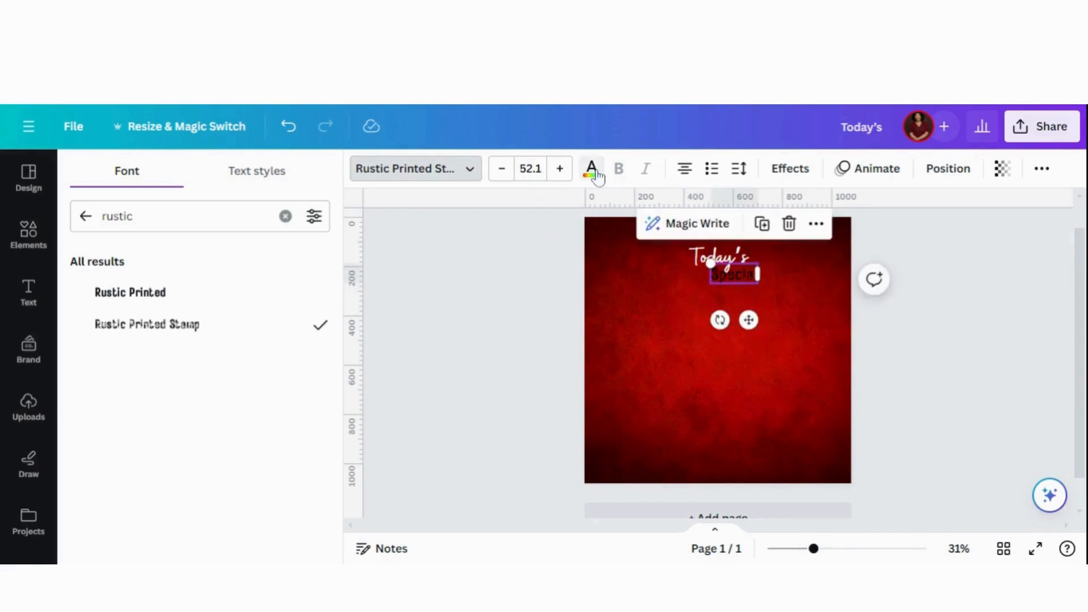
left_click(592, 171)
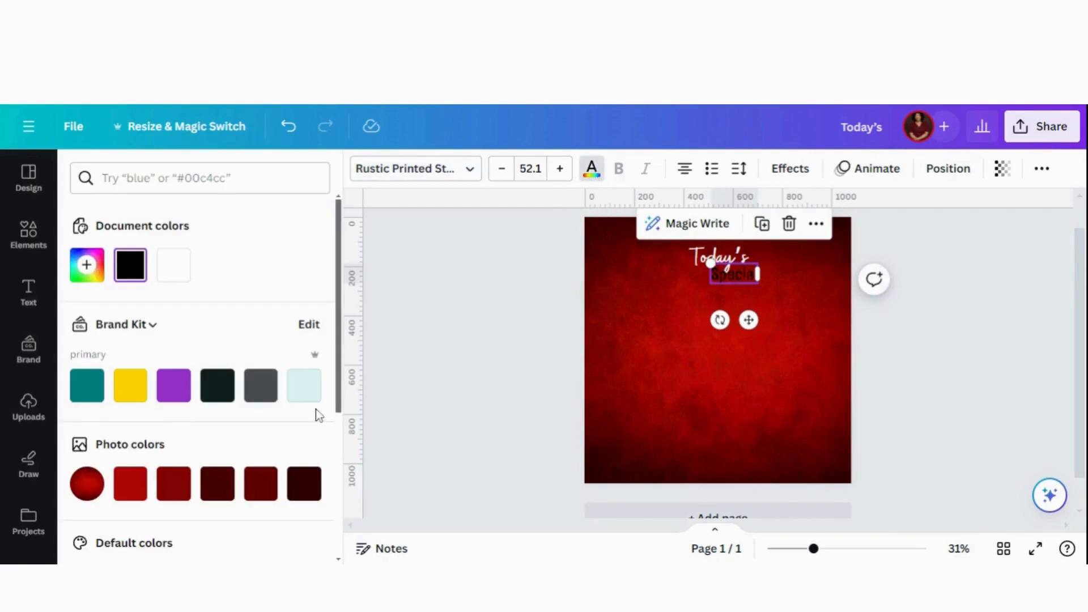
left_click_drag(338, 400, 339, 508)
scroll(318, 357, "up", 4)
scroll(322, 414, "down", 1)
scroll(334, 493, "down", 3)
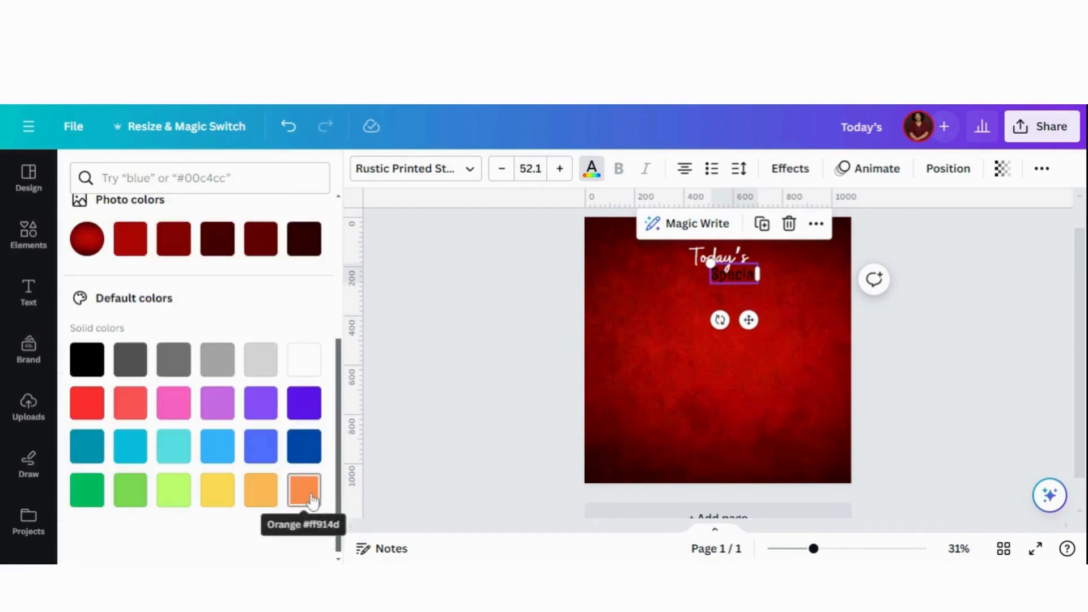
left_click(311, 497)
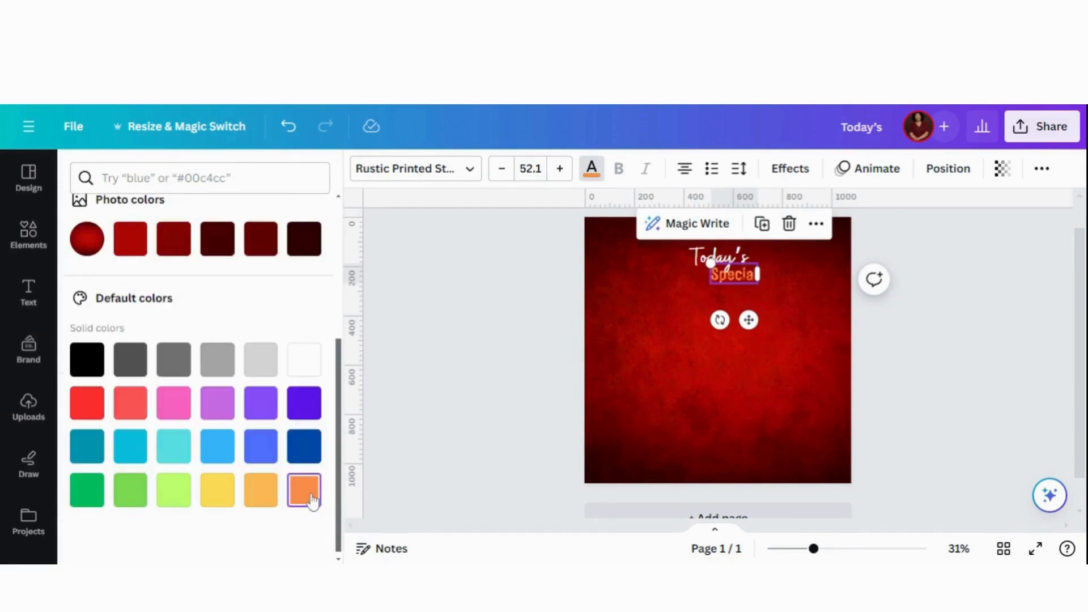
Use Wave Generator to add a smooth curved wave to the page, with the Wave amount raised to slightly above the middle
left_click(662, 342)
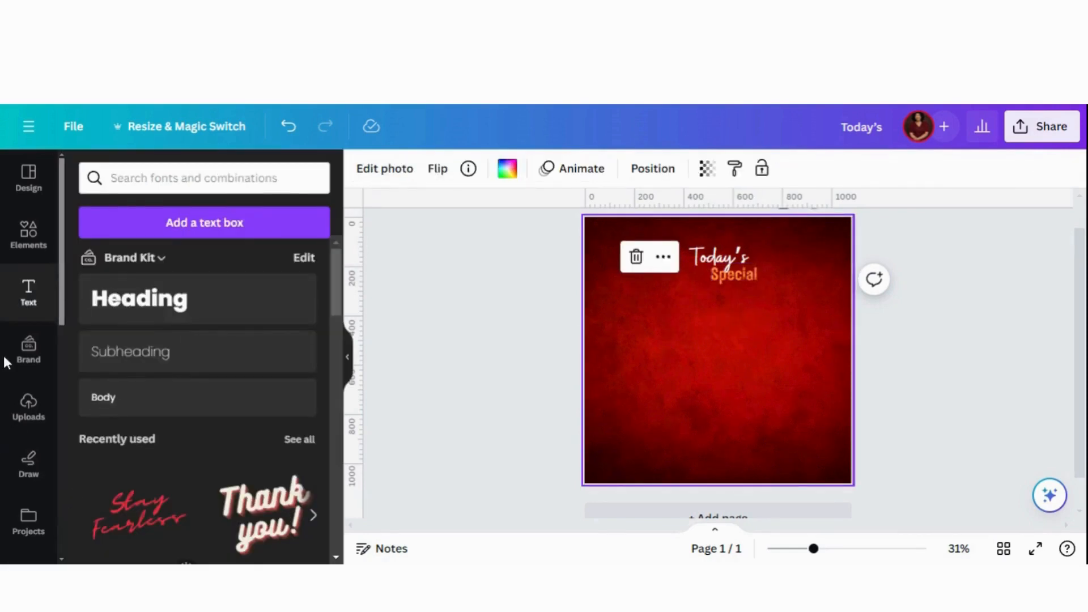
left_click_drag(4, 355, 61, 406)
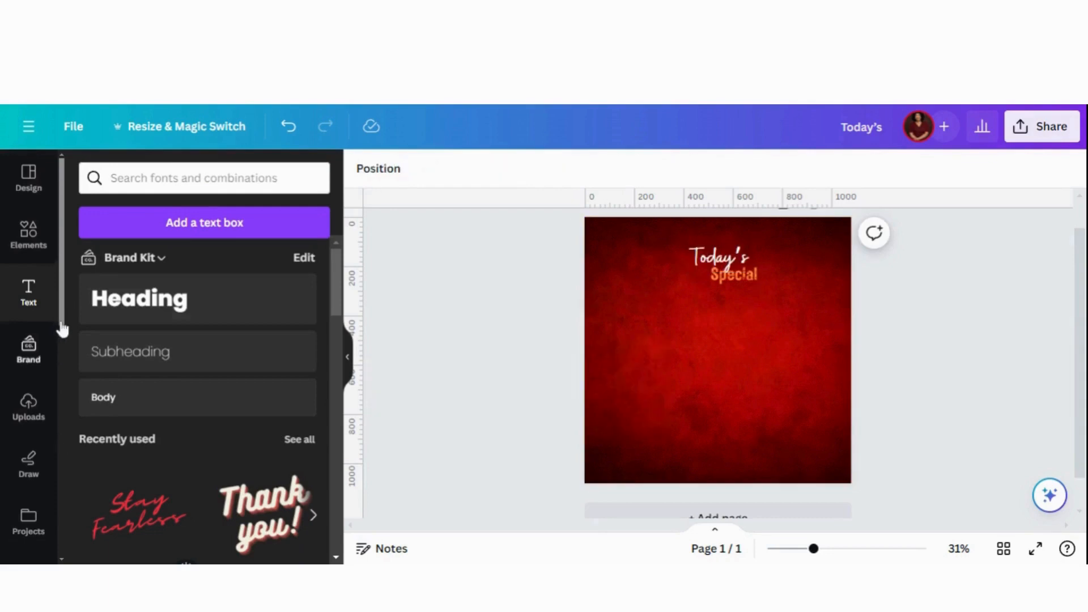
scroll(57, 433, "down", 5)
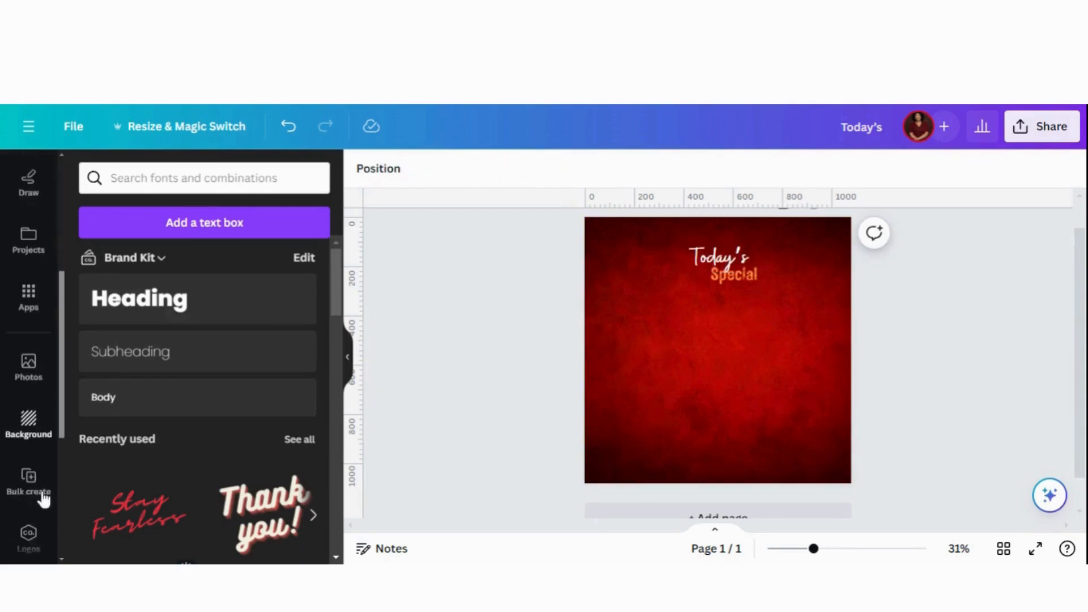
left_click_drag(60, 429, 56, 502)
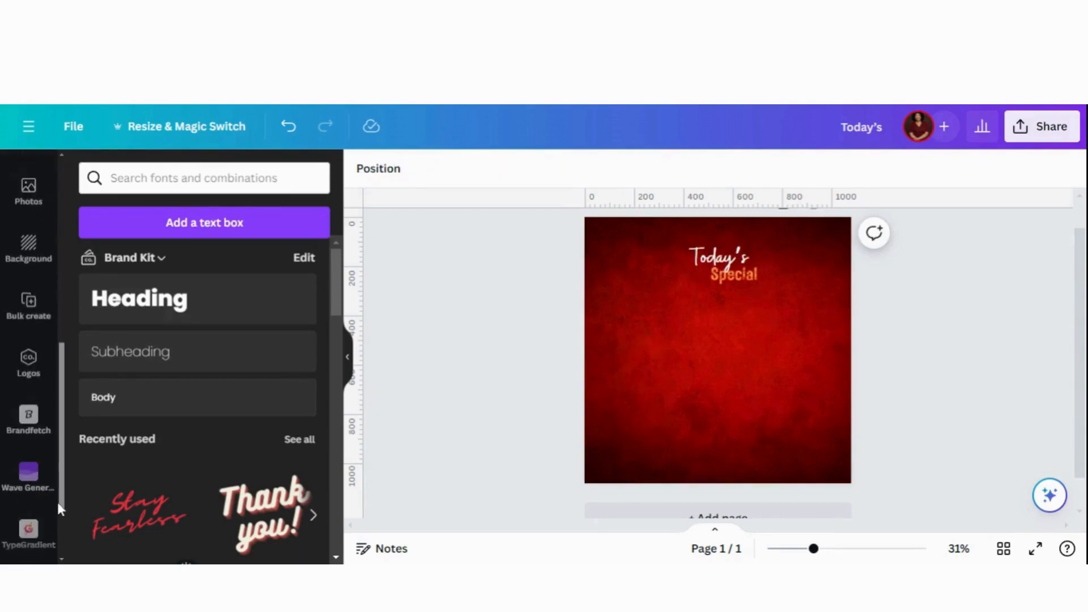
left_click(27, 476)
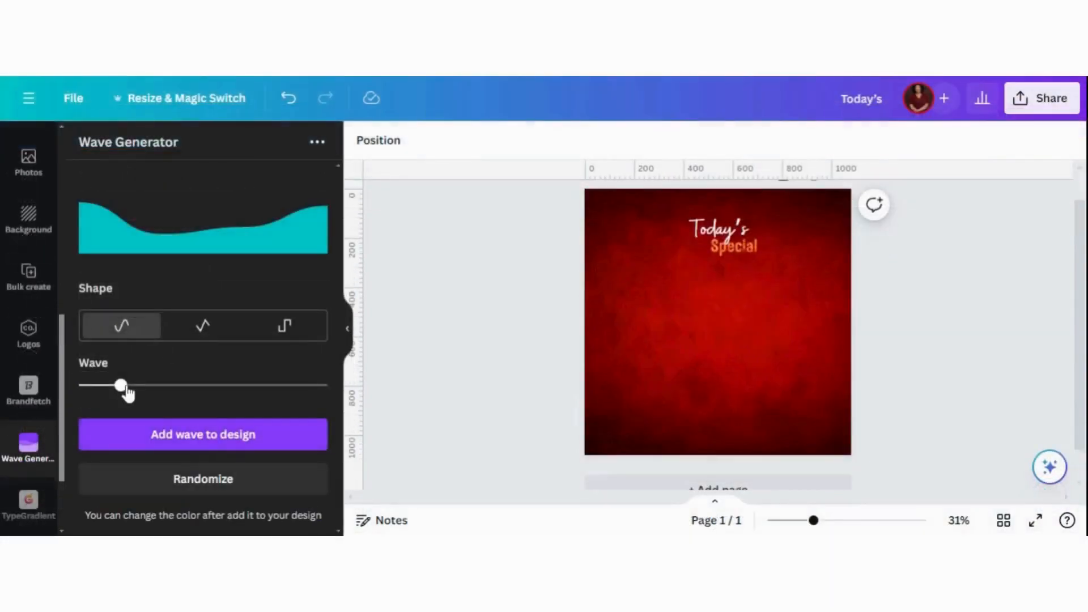
left_click_drag(127, 390, 215, 389)
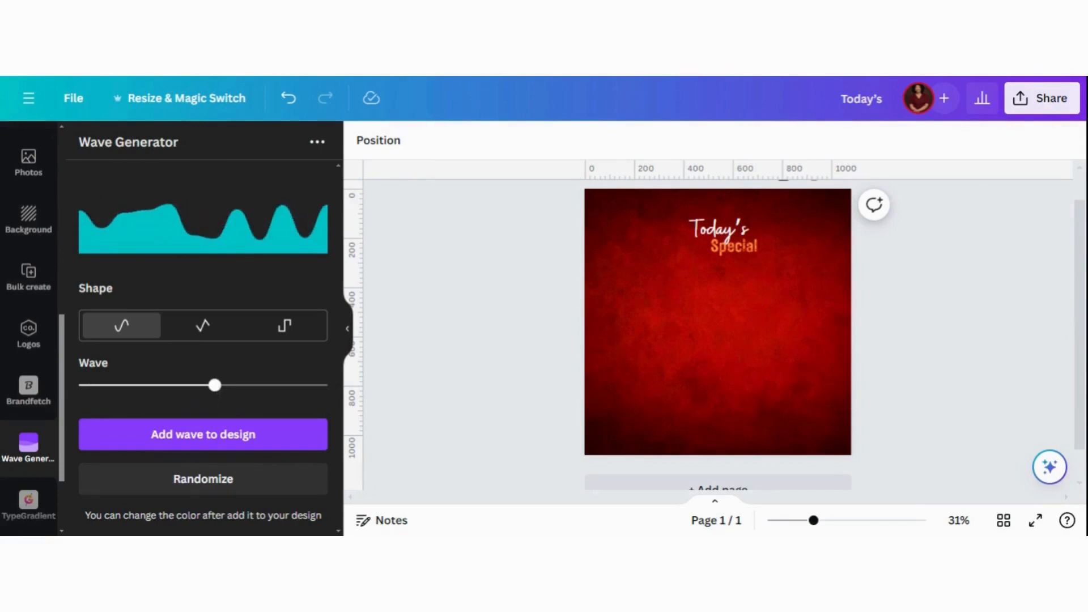
left_click(211, 445)
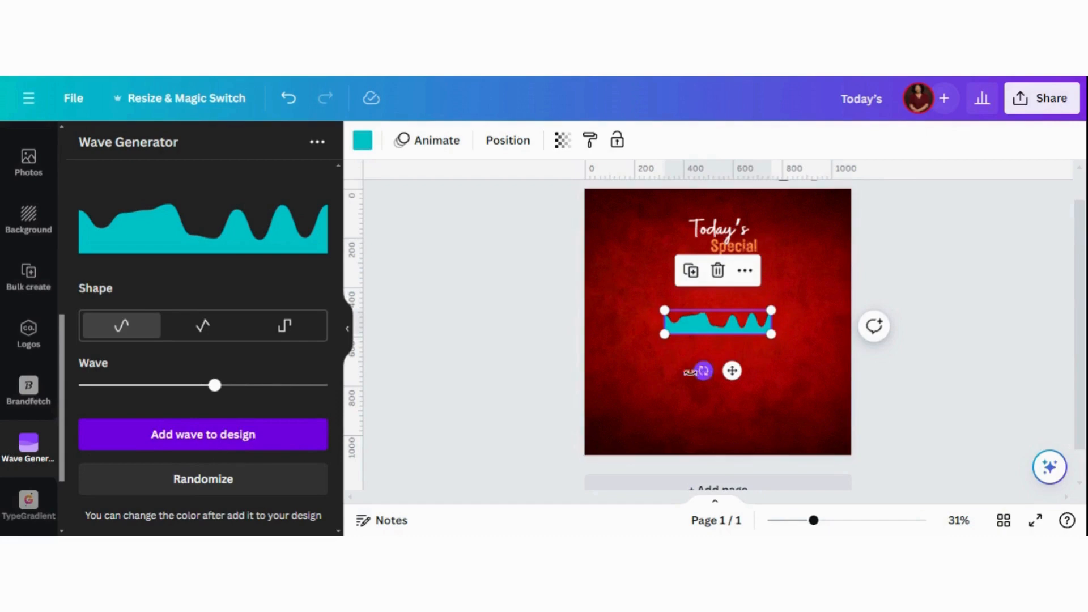
Tilt and enlarge the wave diagonally across the page's lower-left area, and color it bright red #ff3131
left_click_drag(672, 373, 667, 368)
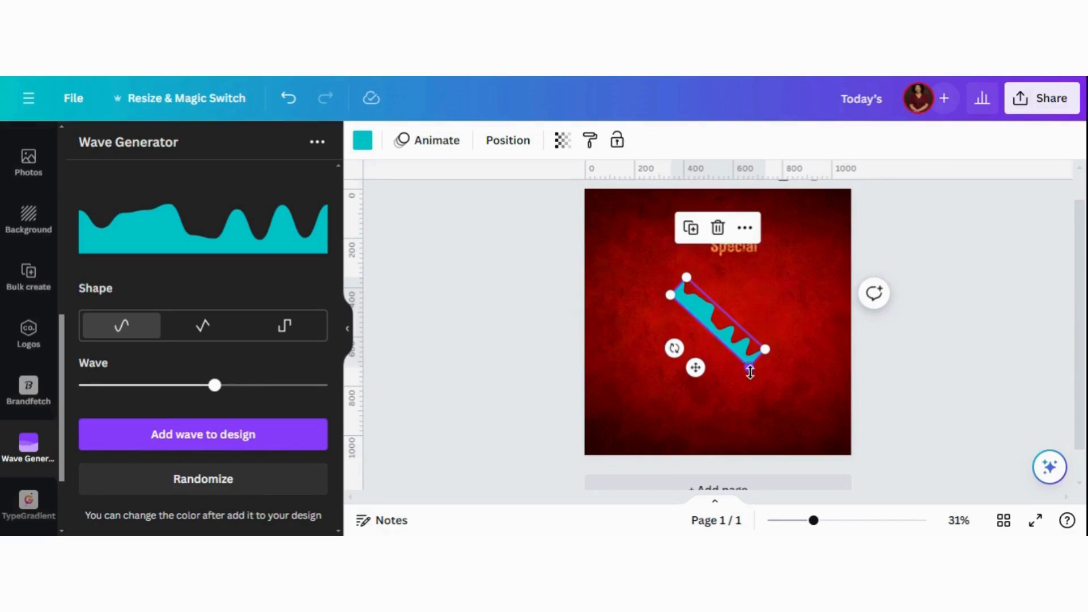
left_click_drag(765, 349, 898, 470)
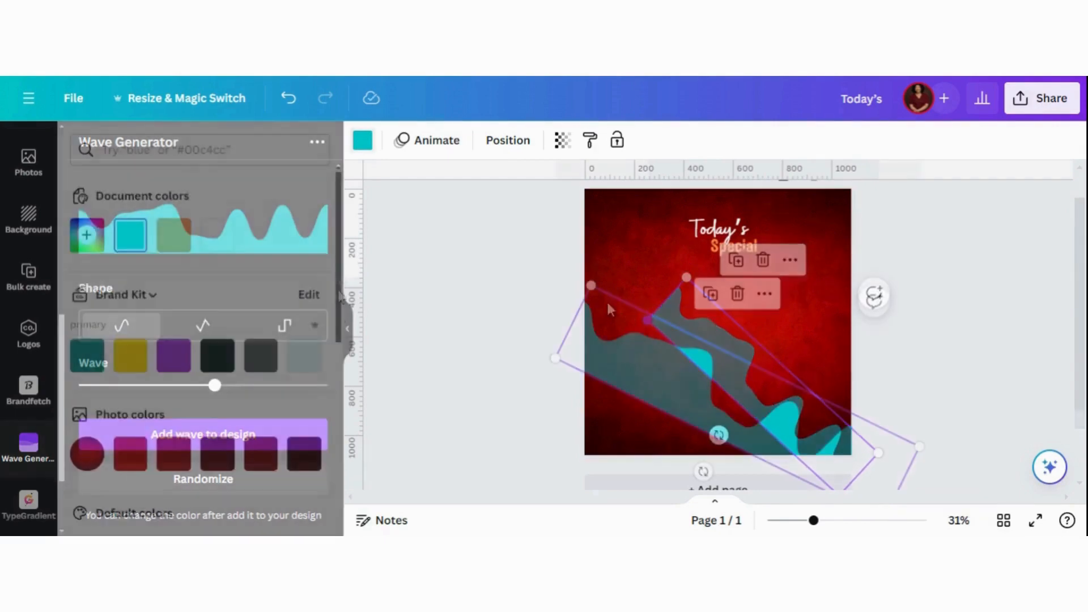
scroll(333, 372, "down", 3)
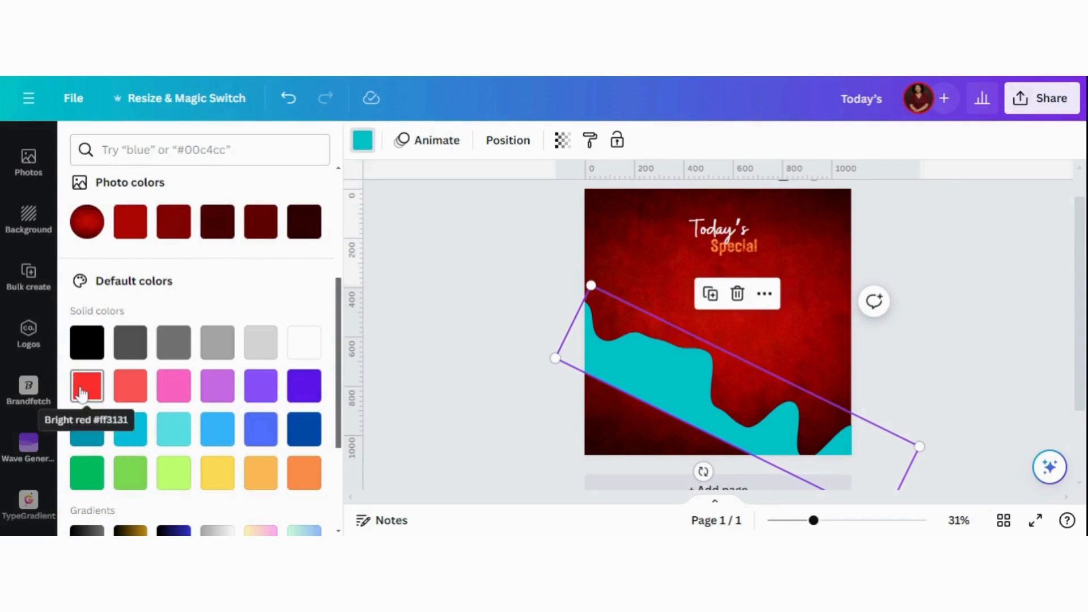
left_click(83, 391)
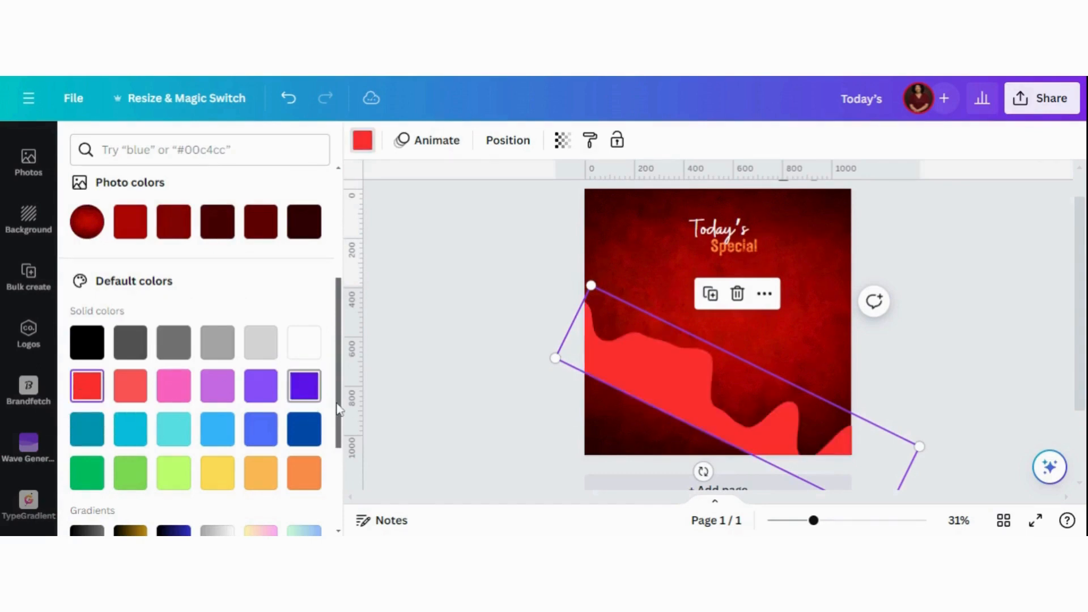
left_click_drag(337, 432, 337, 490)
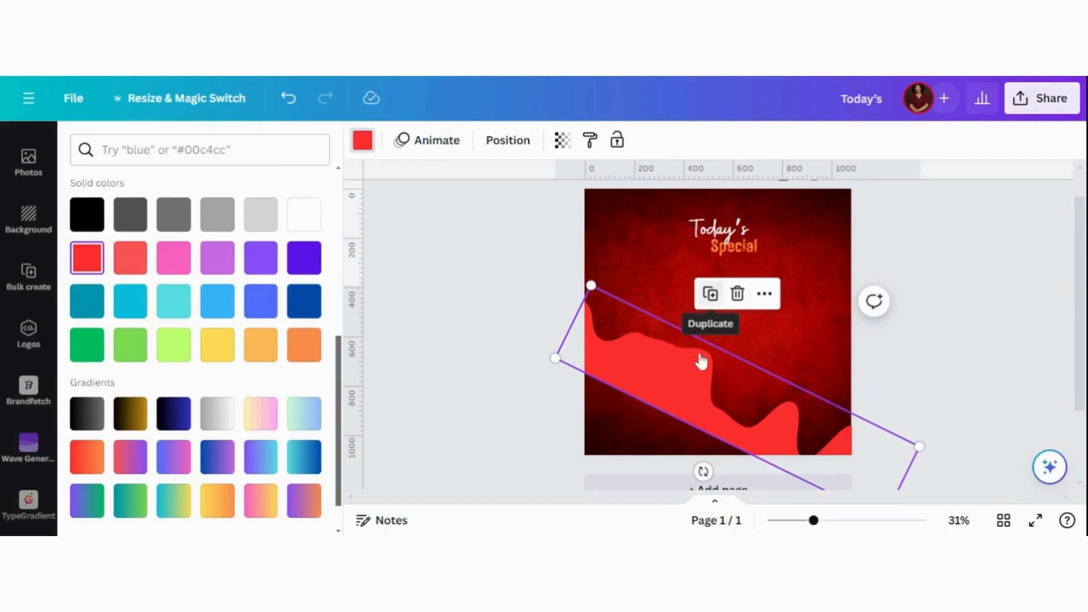
Duplicate the red wave and place the copy down and to the left so it fills the page's lower-left corner
left_click_drag(698, 376, 663, 404)
left_click_drag(661, 407, 669, 395)
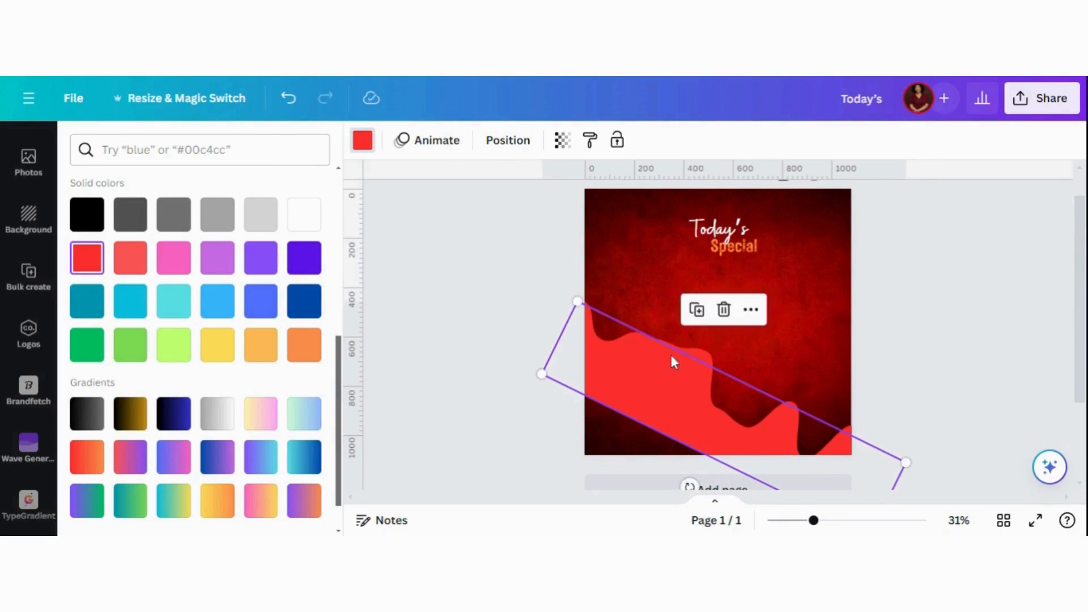
left_click(699, 317)
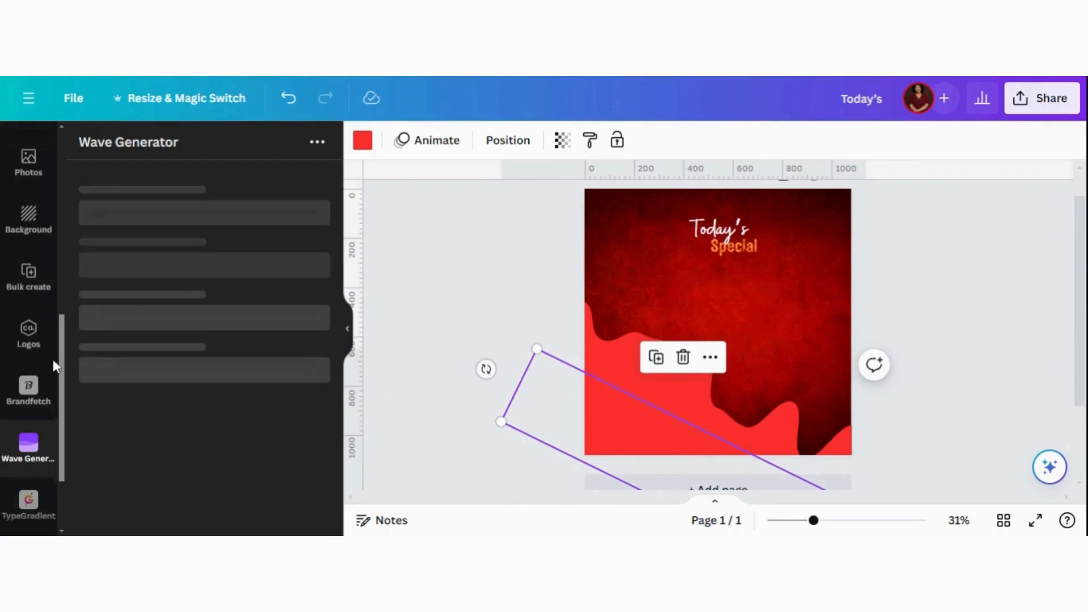
Add the recently used photo of plated chicken wings with salad to the page and open its details
left_click_drag(62, 321, 62, 170)
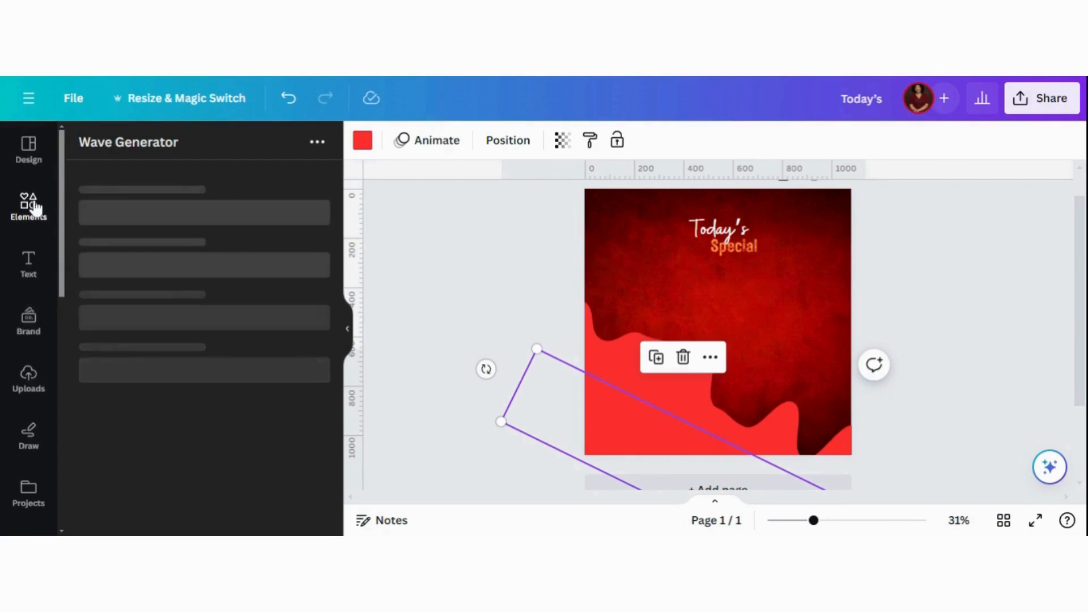
left_click(29, 206)
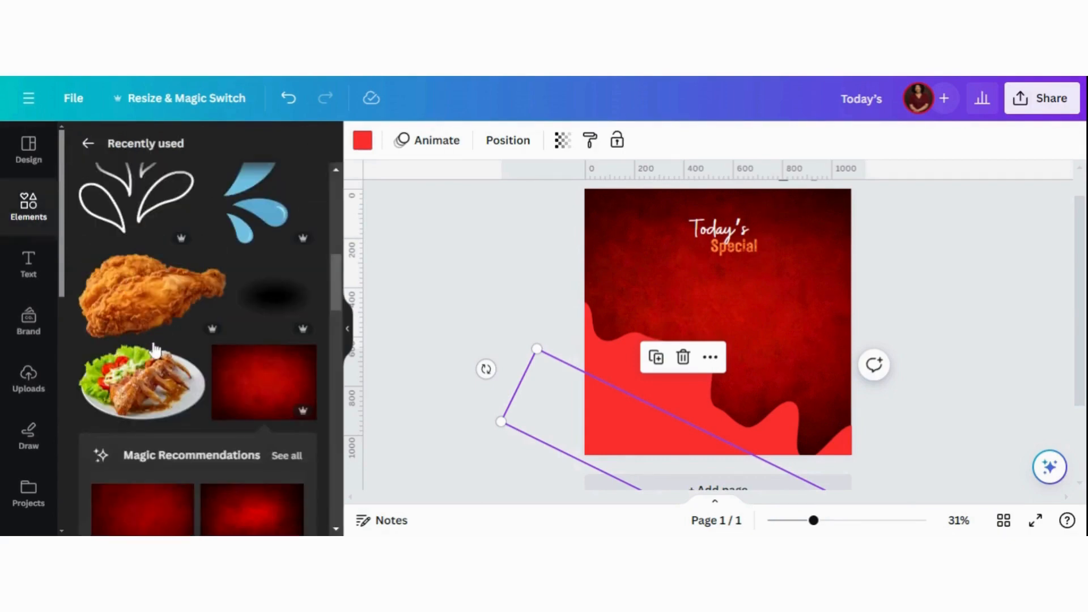
left_click(148, 374)
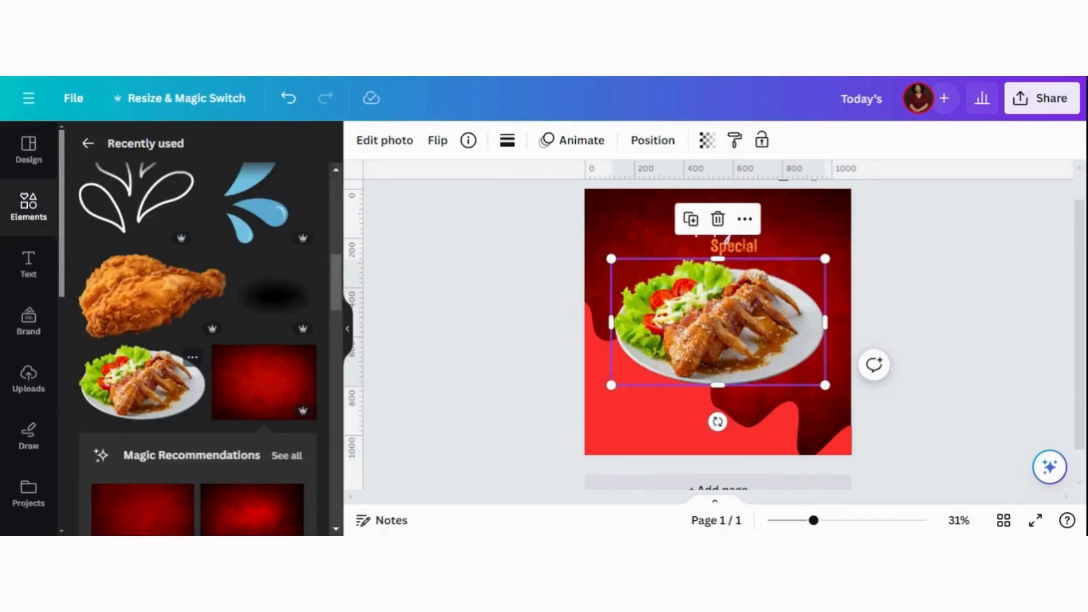
left_click(192, 358)
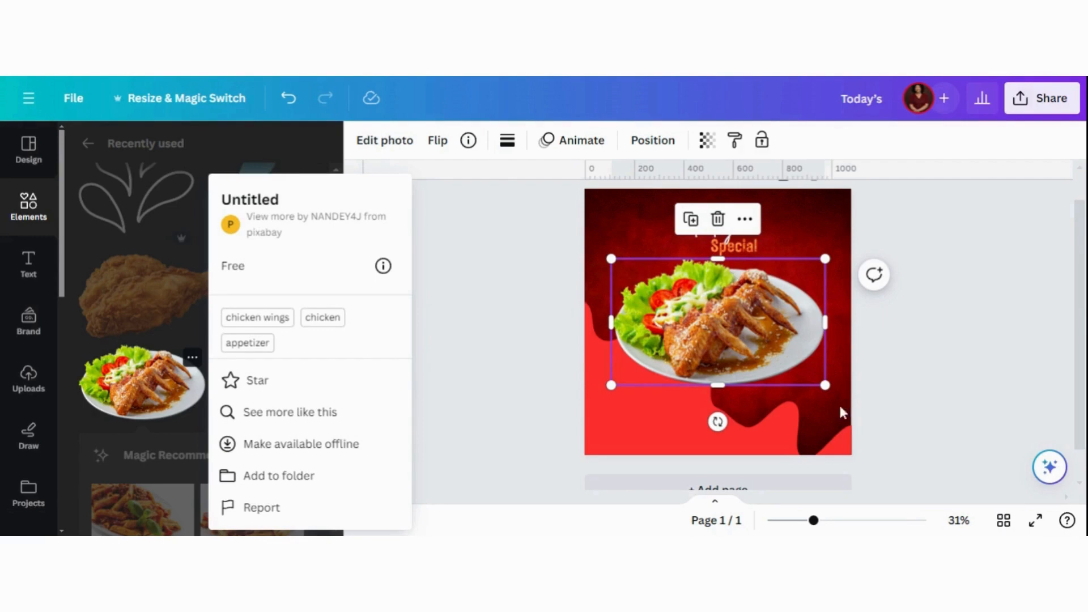
Tilt the plate photo clockwise, shrink it, and move it over the red wave in the page's lower-left half
left_click_drag(717, 422, 675, 411)
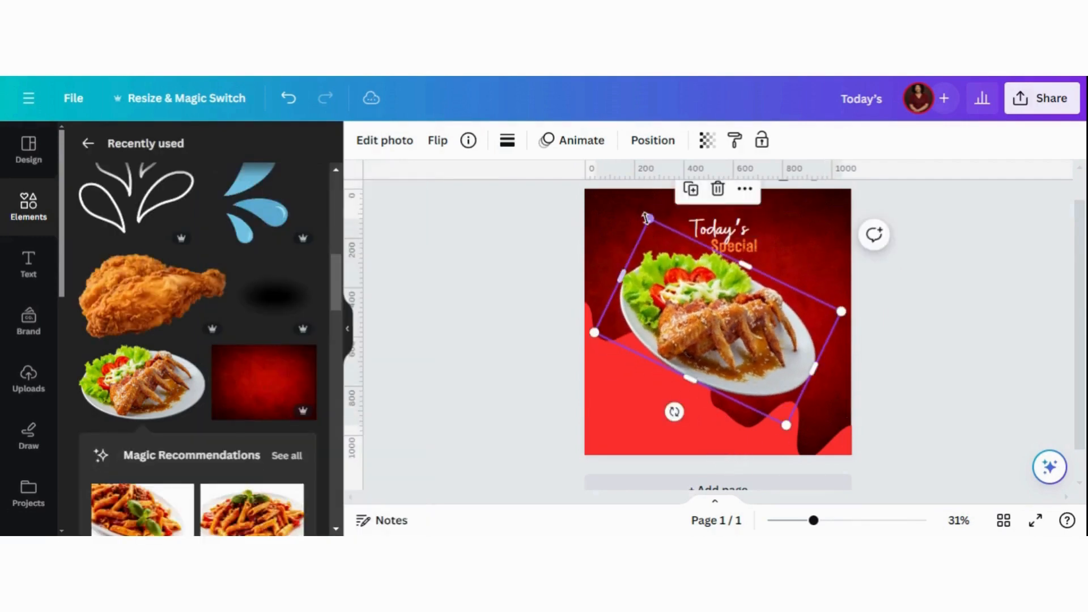
left_click_drag(647, 217, 673, 256)
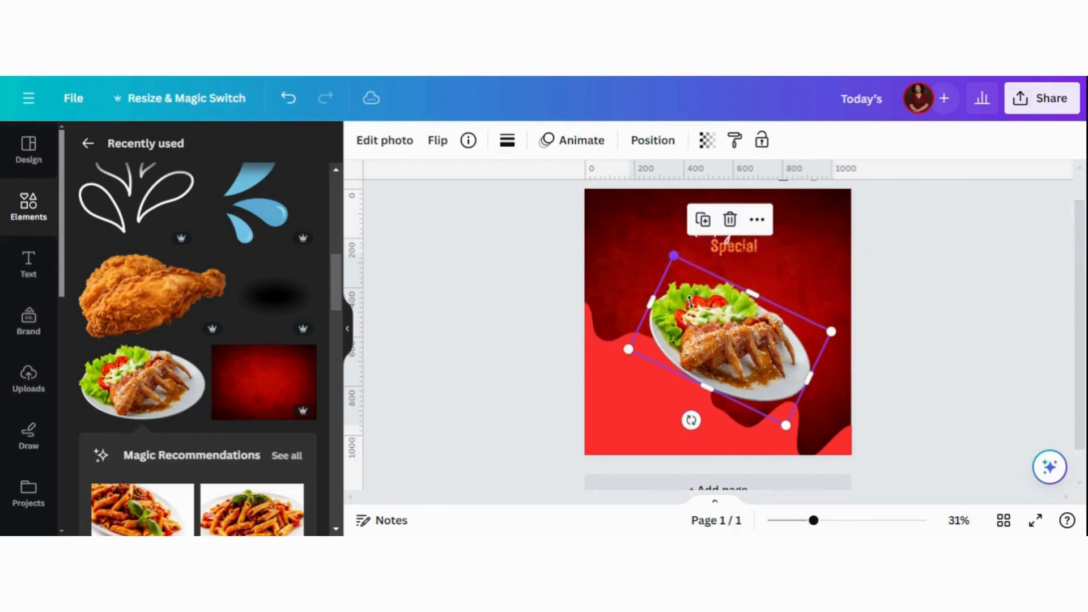
left_click_drag(705, 324, 673, 355)
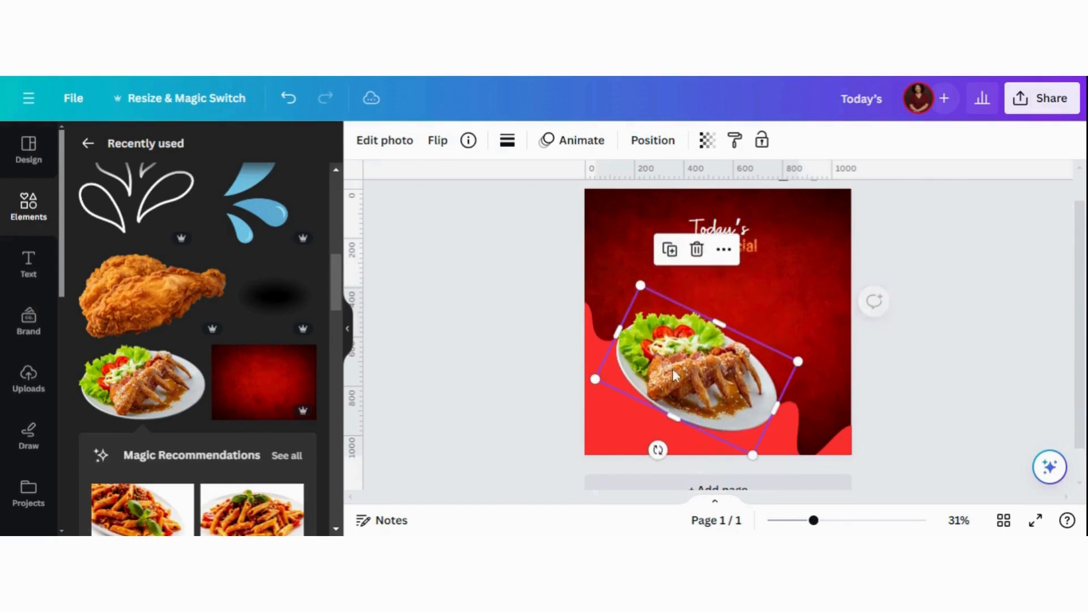
Add the Dark Drop Shadow element to the page and rotate it to about 32° to match the plate's tilt
left_click(273, 301)
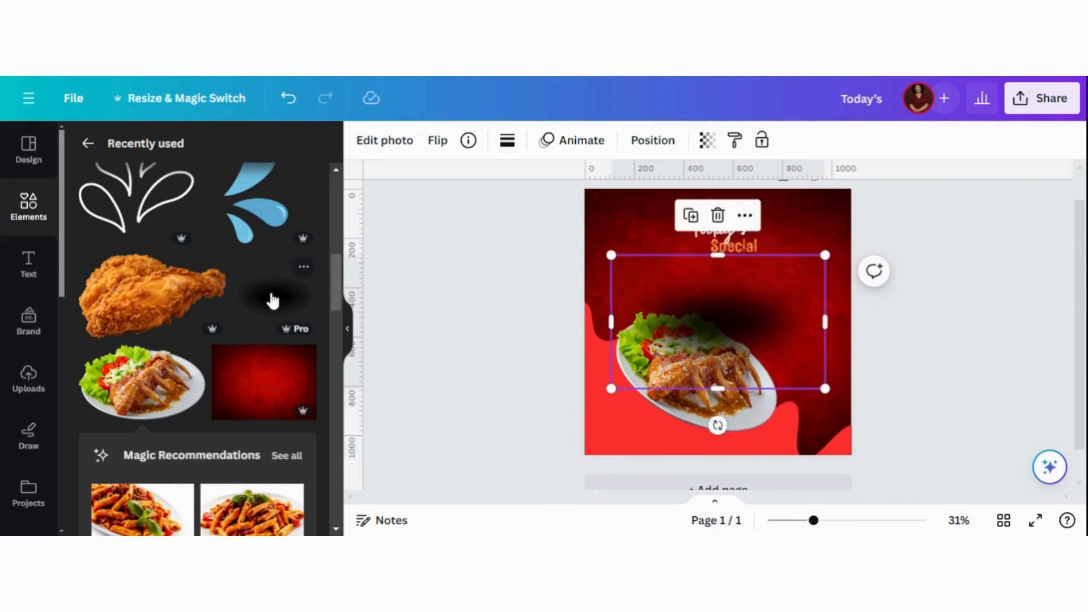
left_click(308, 269)
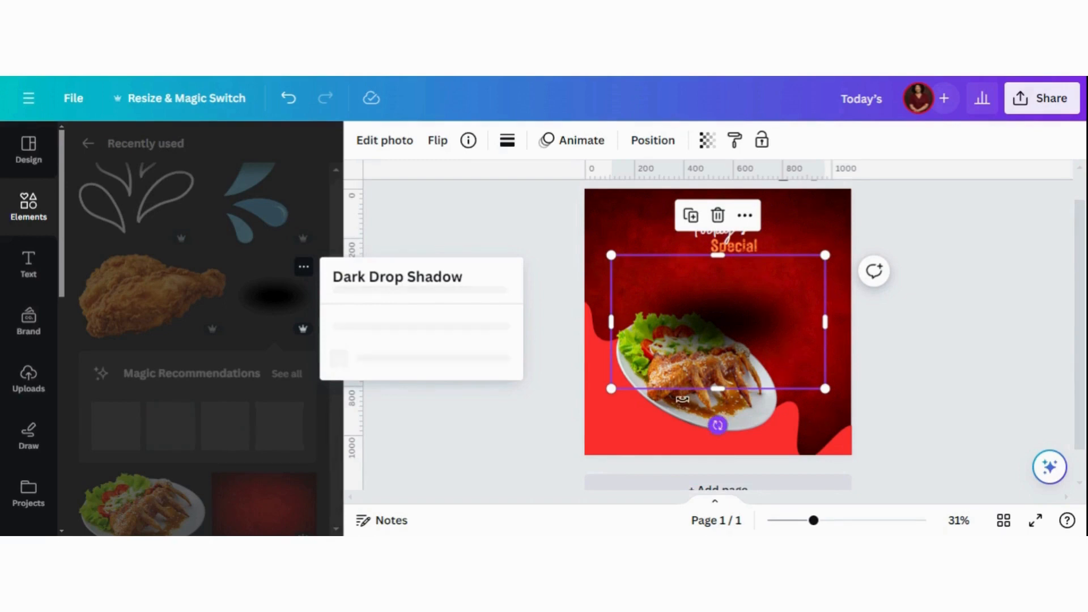
left_click_drag(717, 425, 759, 433)
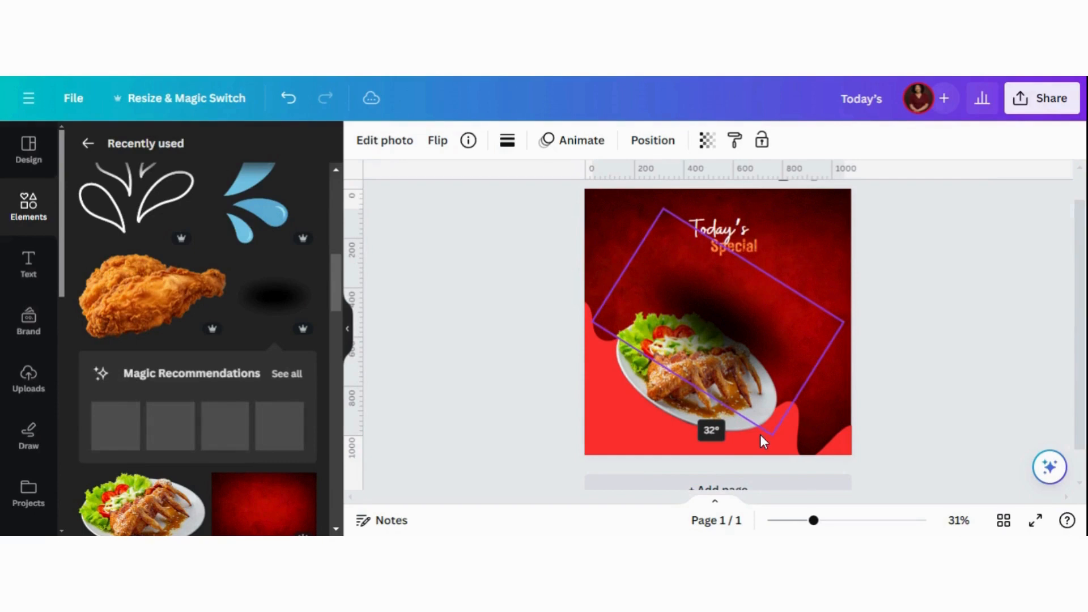
Shrink the drop shadow and place it behind the plate so it falls along the plate's lower-left edge
left_click(682, 391)
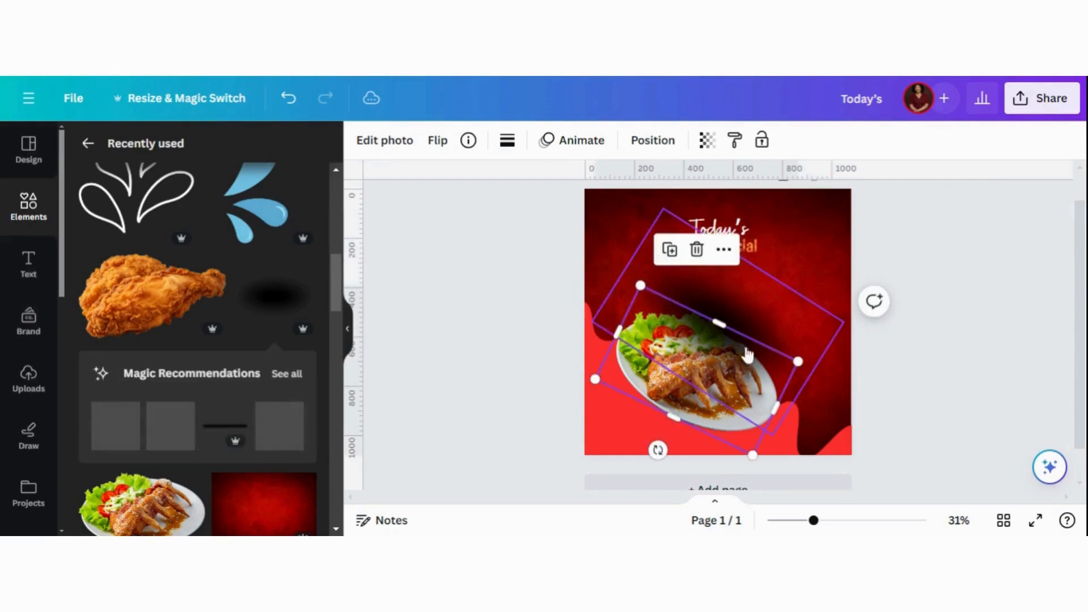
left_click(732, 292)
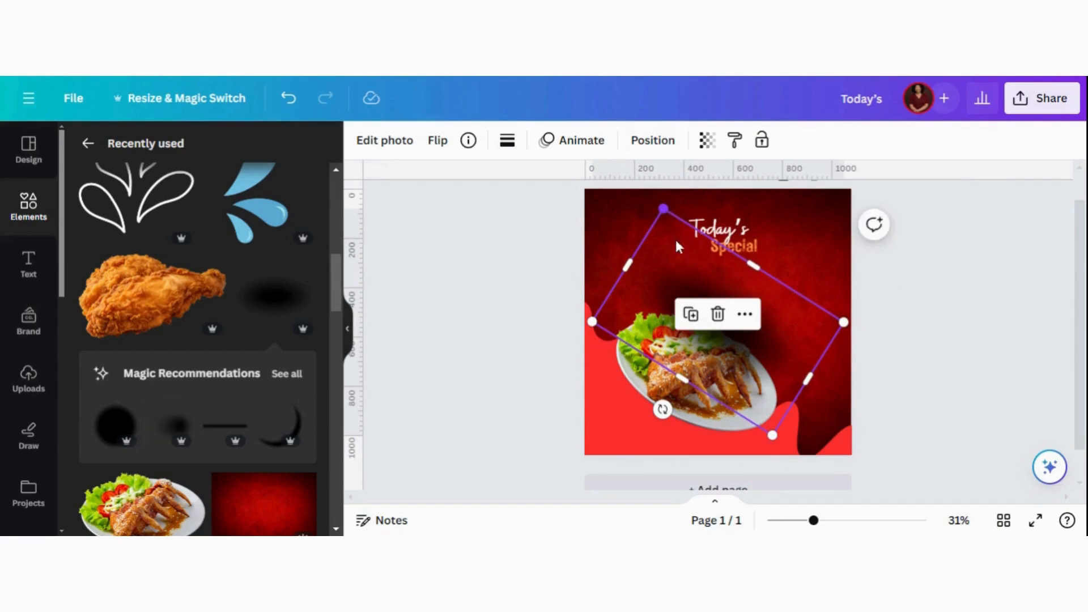
left_click_drag(663, 209, 686, 263)
left_click_drag(741, 350, 684, 404)
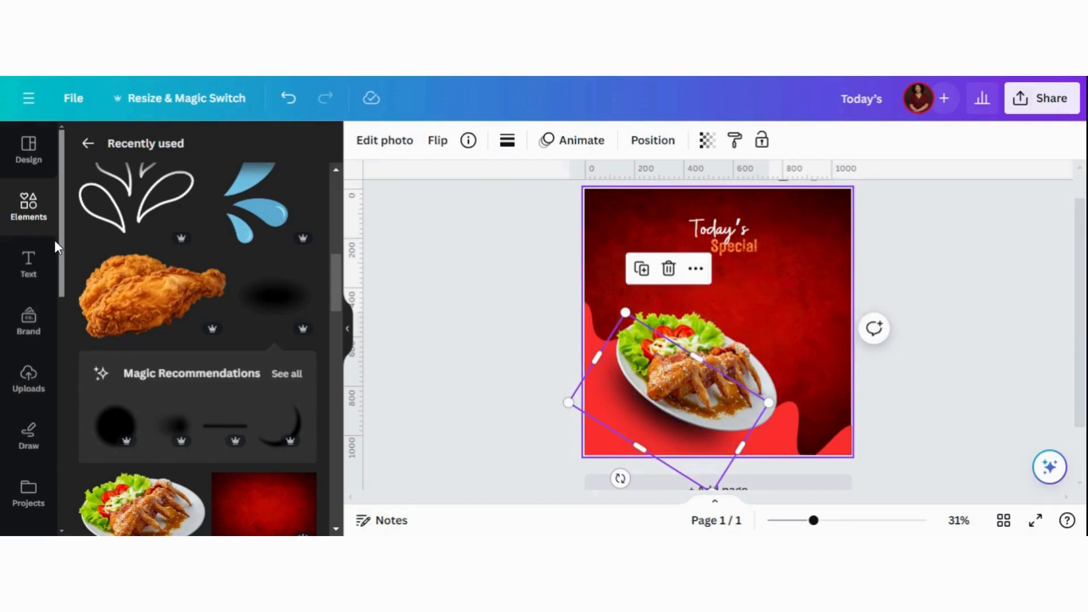
Add a heading reading "Menu", enlarged to size 110 and placed directly beneath "Special"
left_click(25, 266)
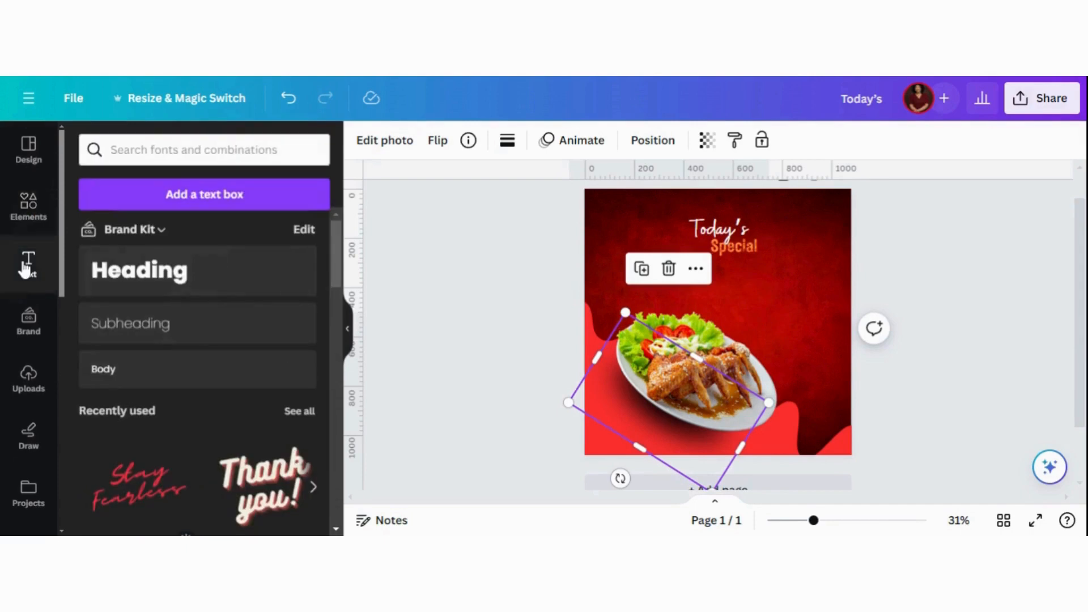
left_click(113, 271)
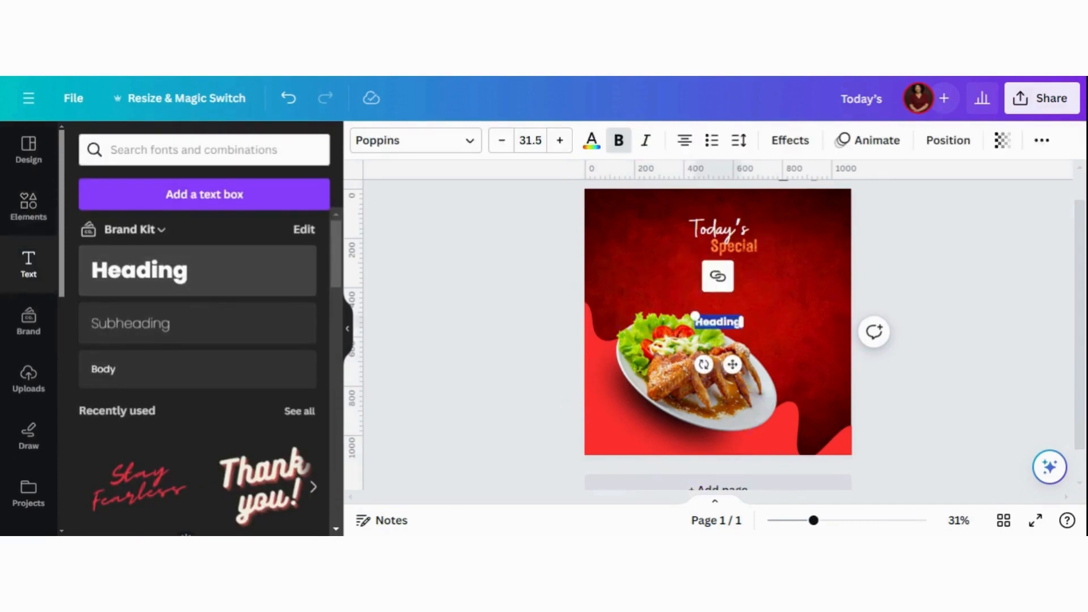
type("Menu")
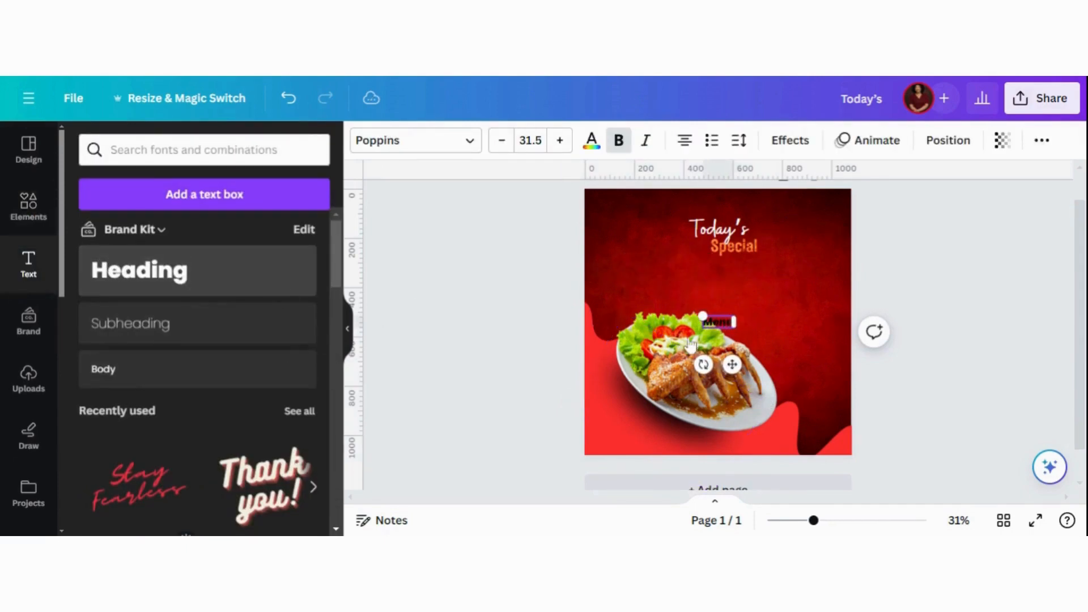
left_click_drag(658, 278, 701, 315)
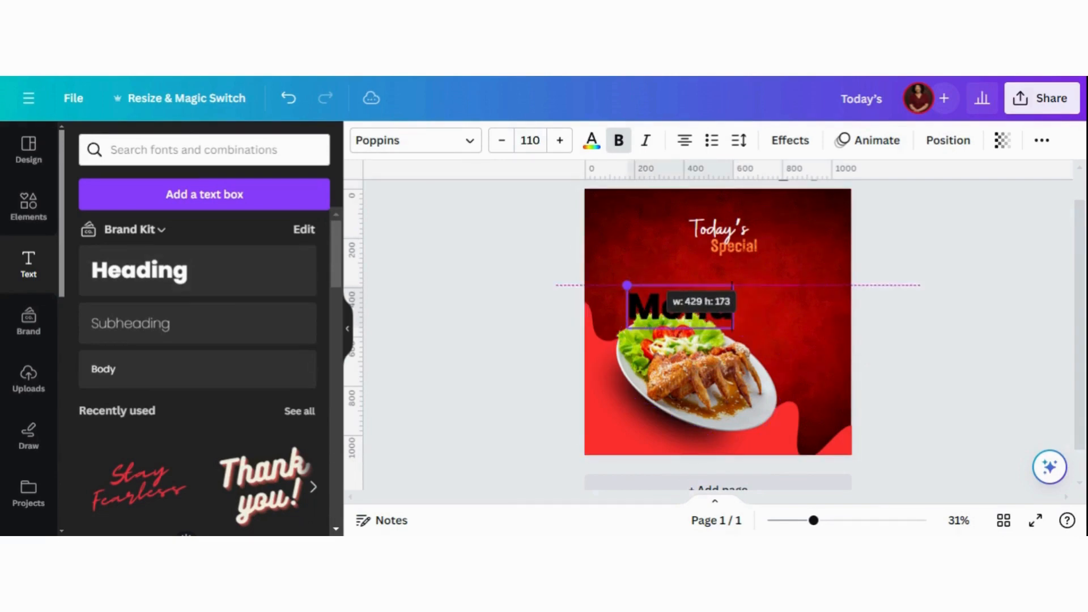
left_click_drag(689, 364, 741, 338)
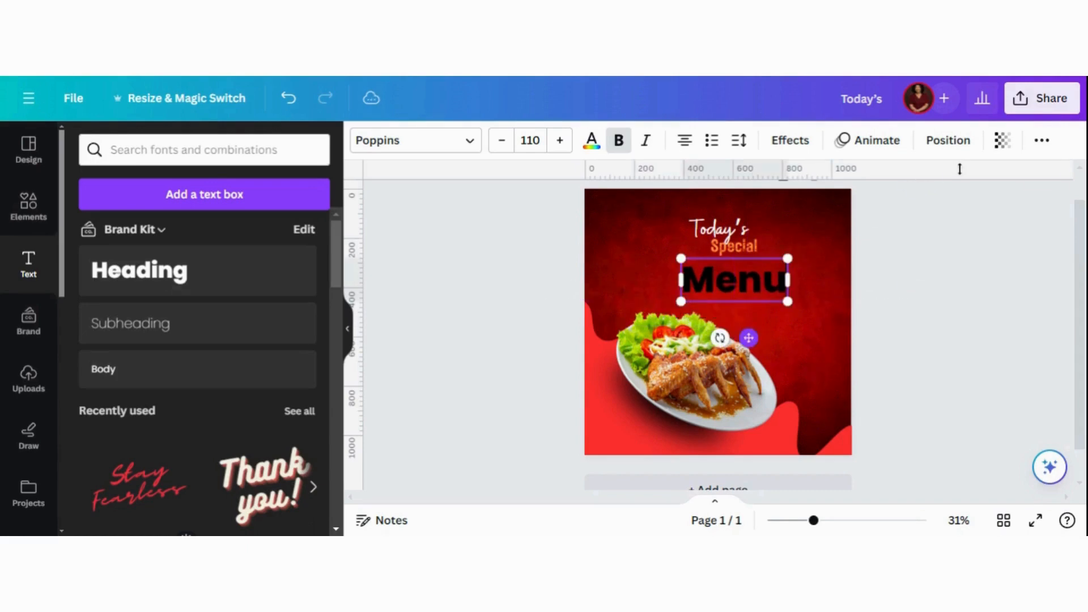
Switch the "Menu" heading to uppercase letters
left_click(1041, 140)
left_click(968, 185)
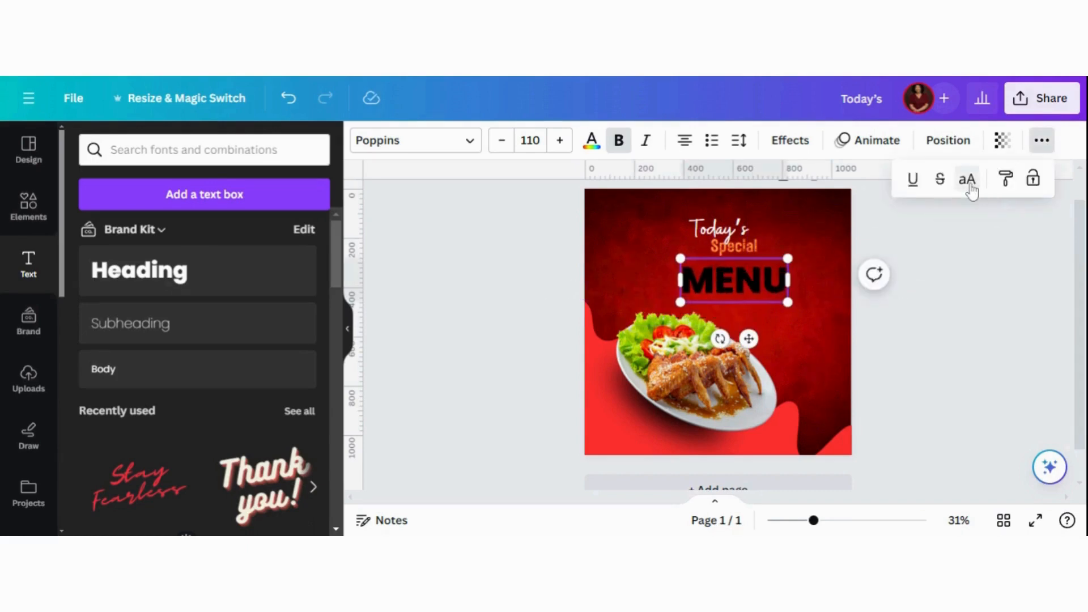
left_click(459, 146)
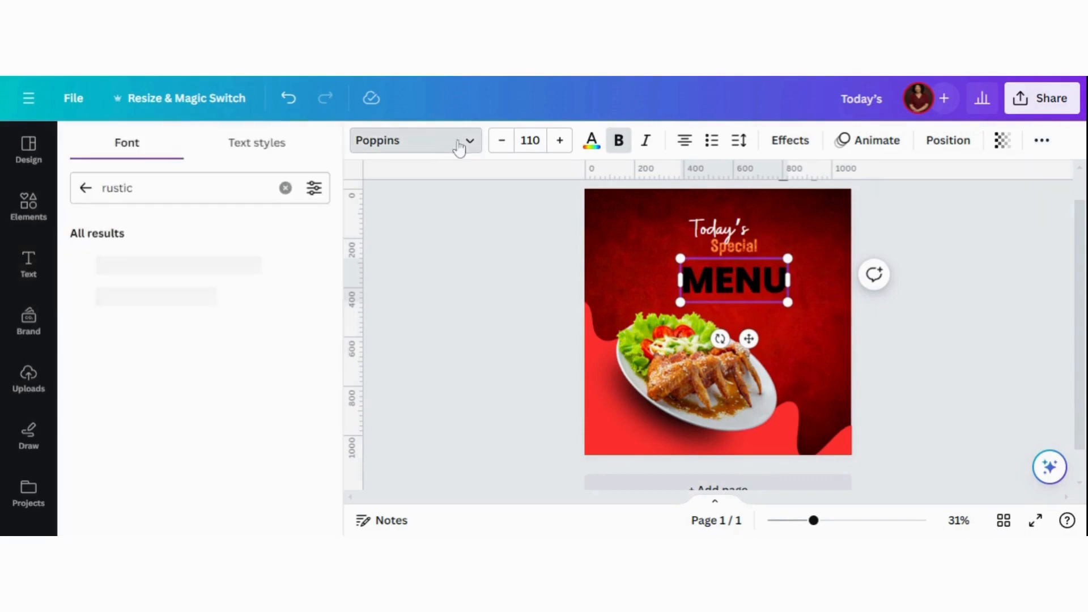
left_click(805, 316)
left_click(708, 268)
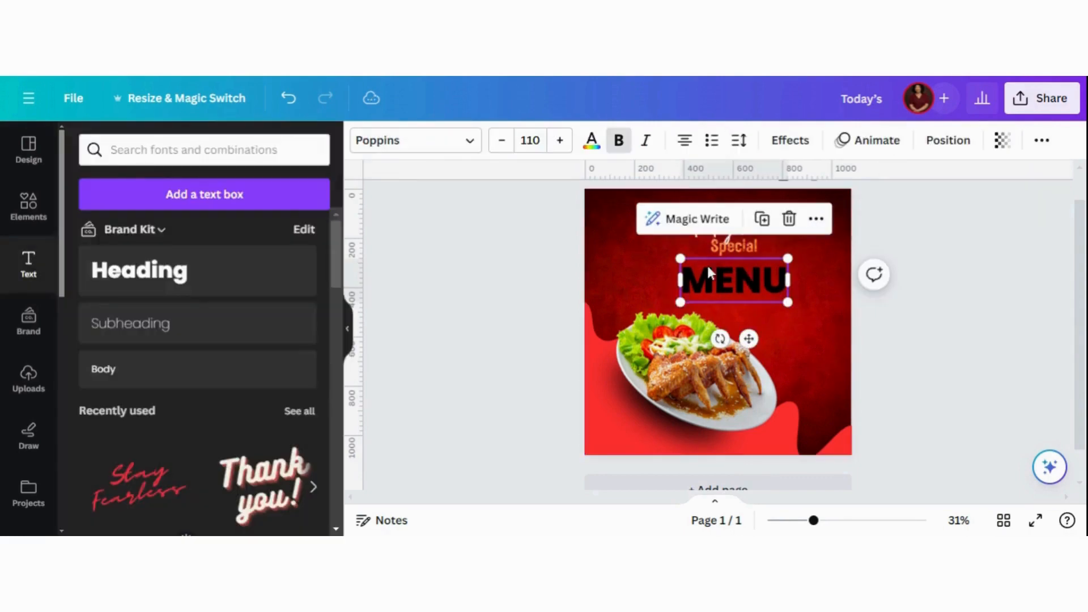
Set the "MENU" heading in the Art Nuvo Stamp font and colour it white
left_click(417, 140)
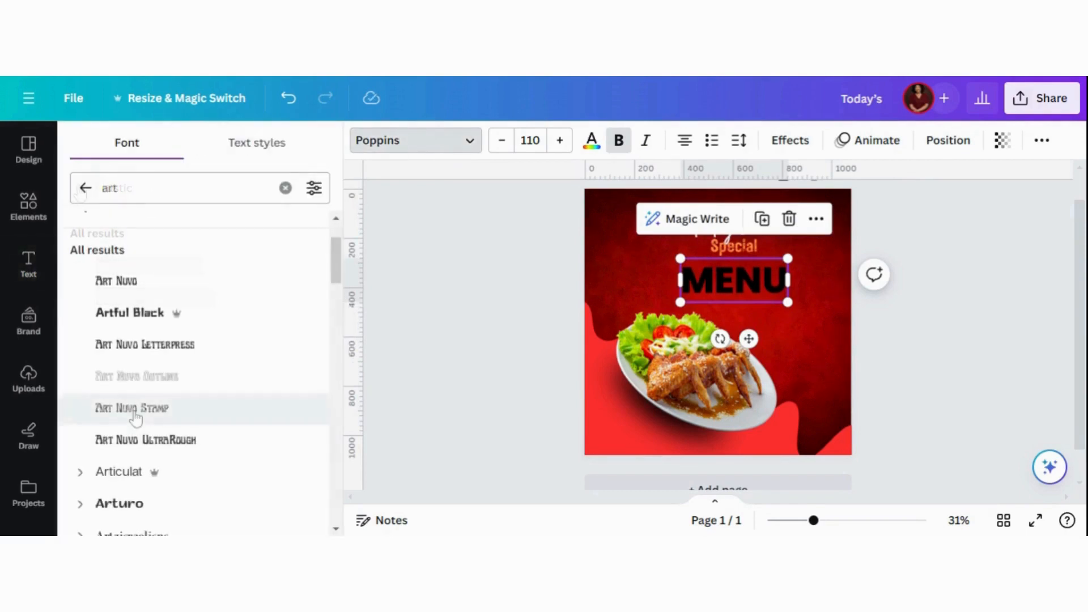
left_click(133, 412)
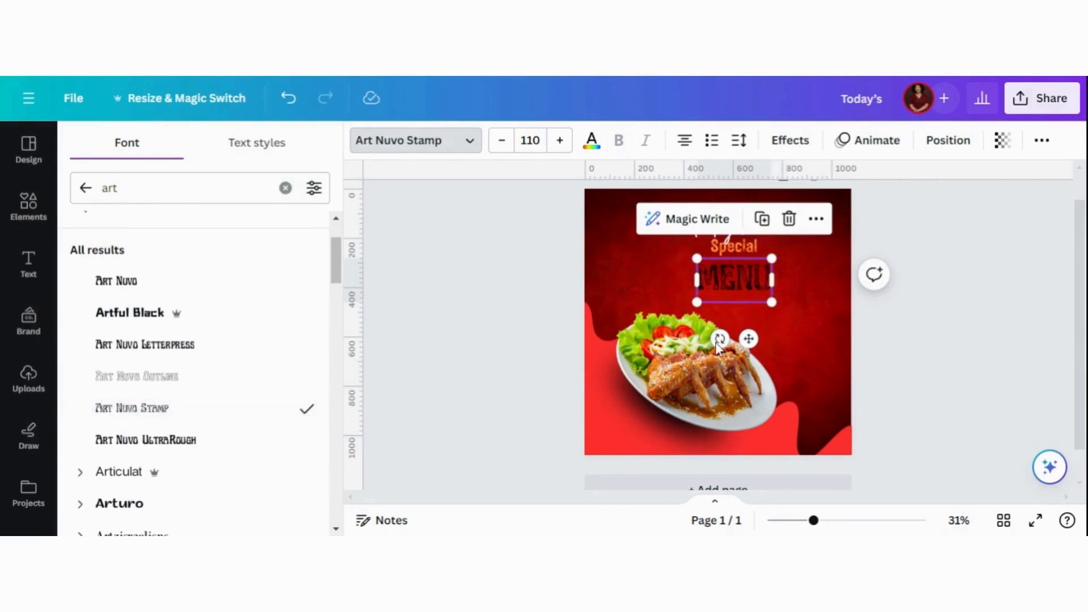
left_click(592, 140)
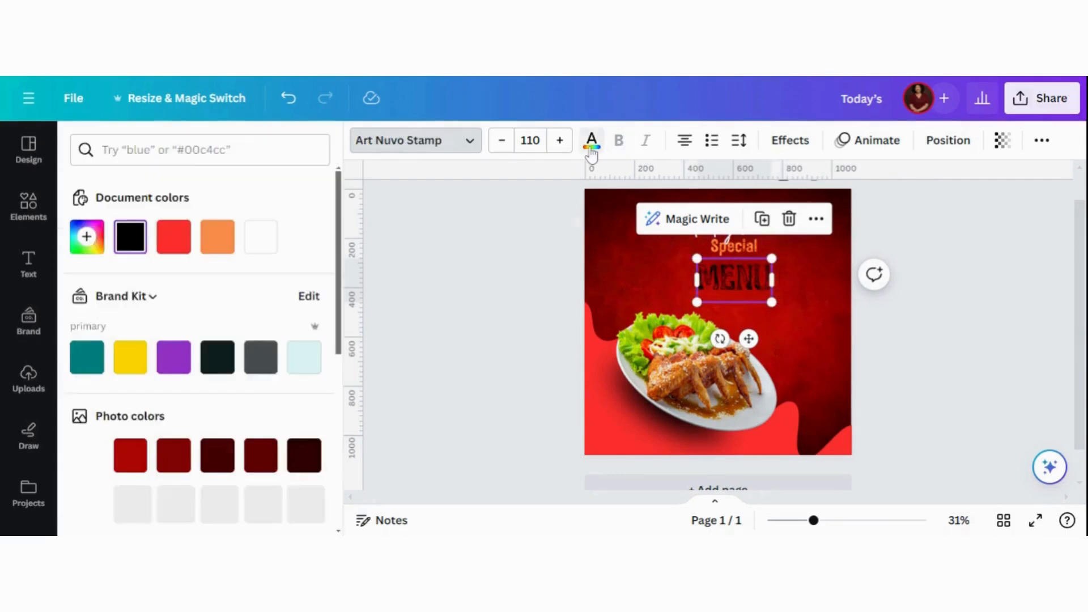
left_click(259, 241)
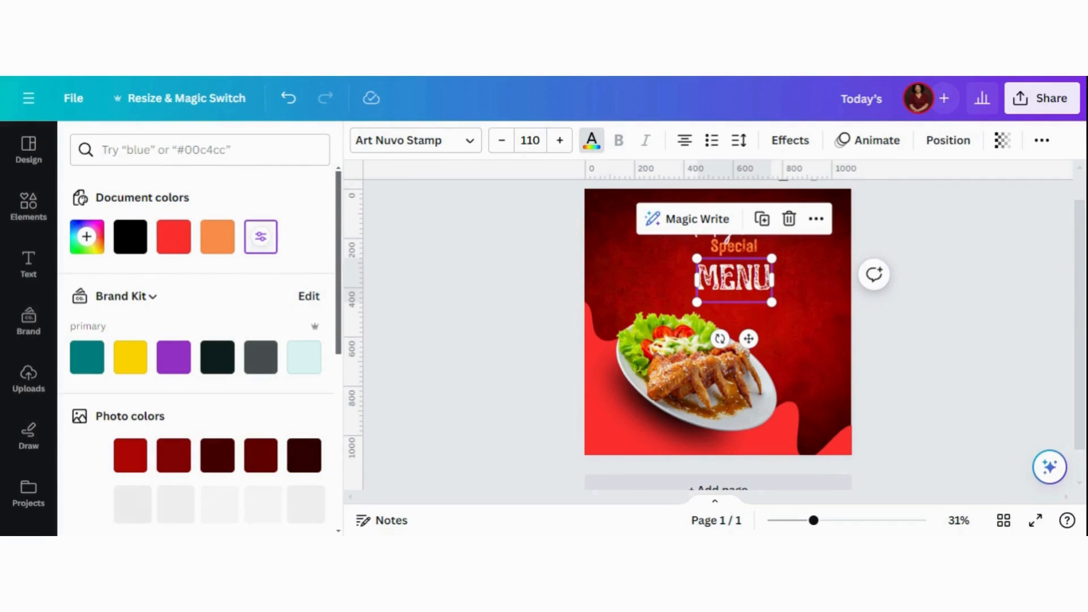
Enlarge the "MENU" heading to size 173 and move it up close beneath "Special"
left_click(530, 140)
type("1")
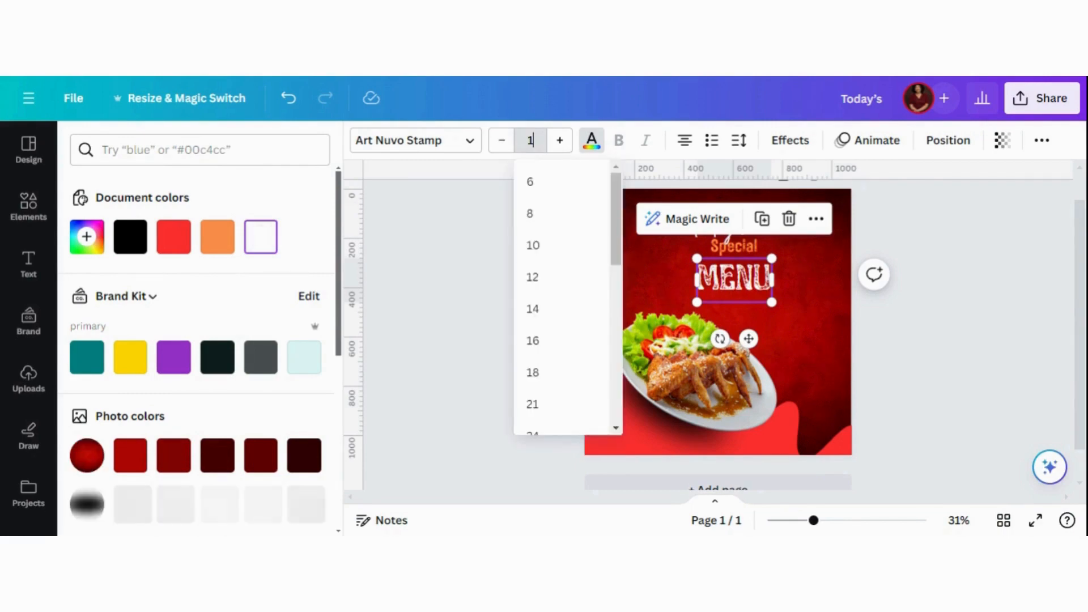
type("73")
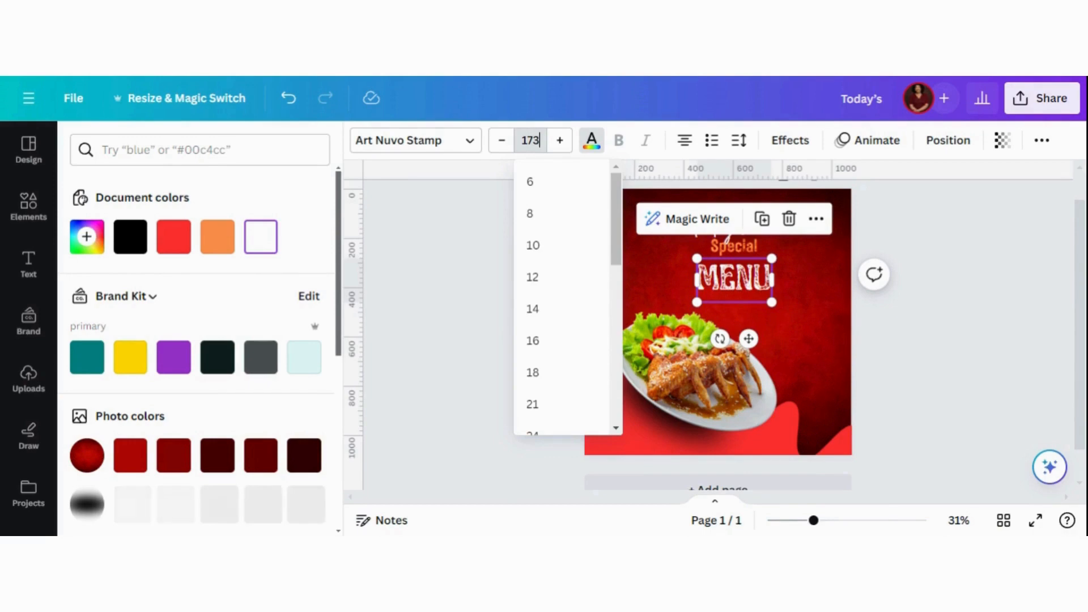
key("Return")
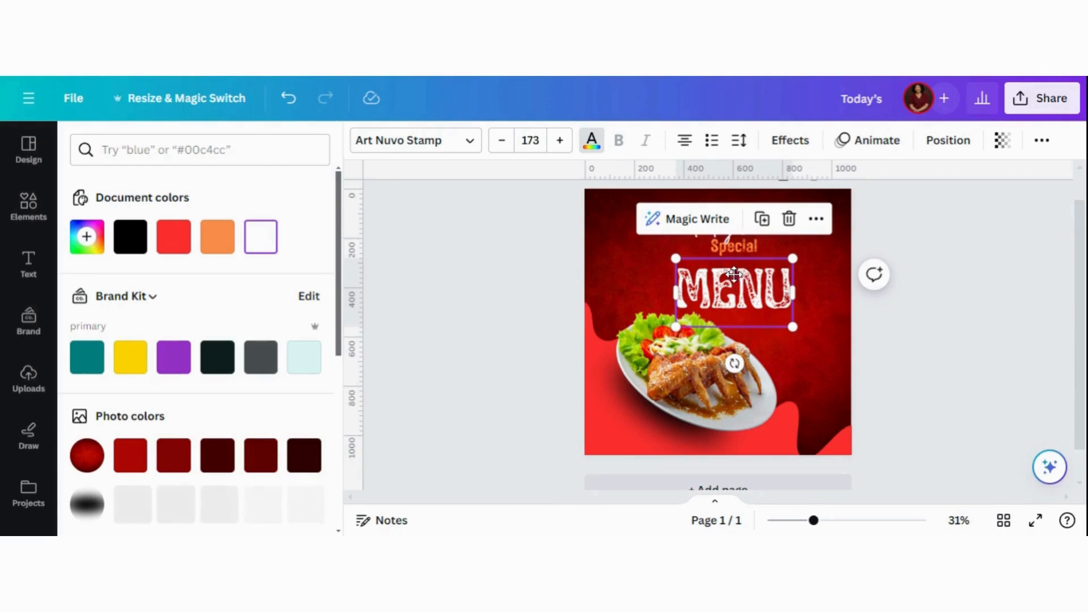
left_click_drag(733, 274, 735, 289)
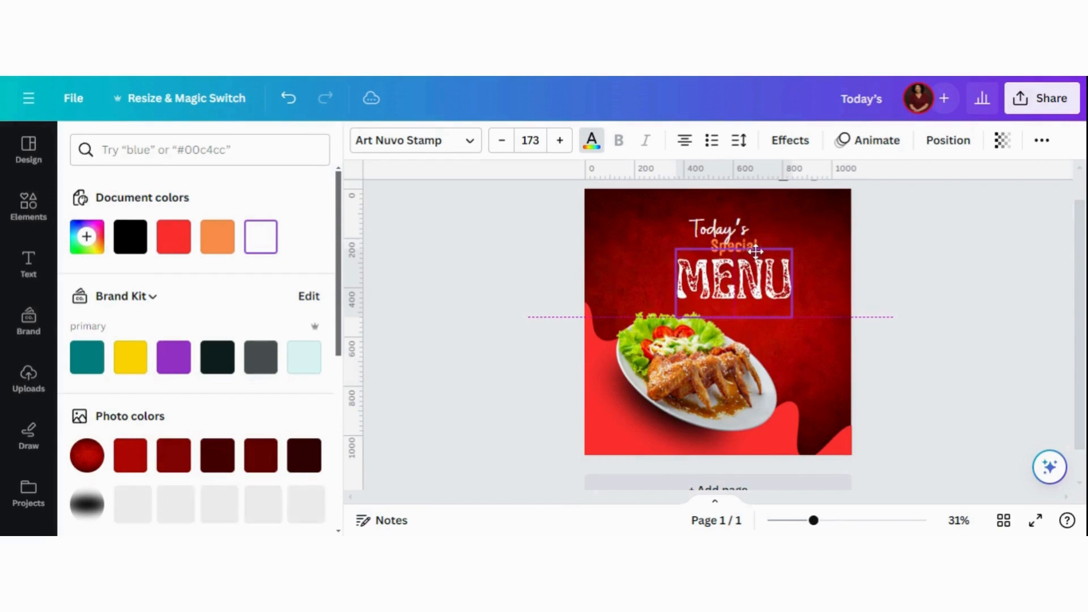
left_click_drag(756, 251, 756, 249)
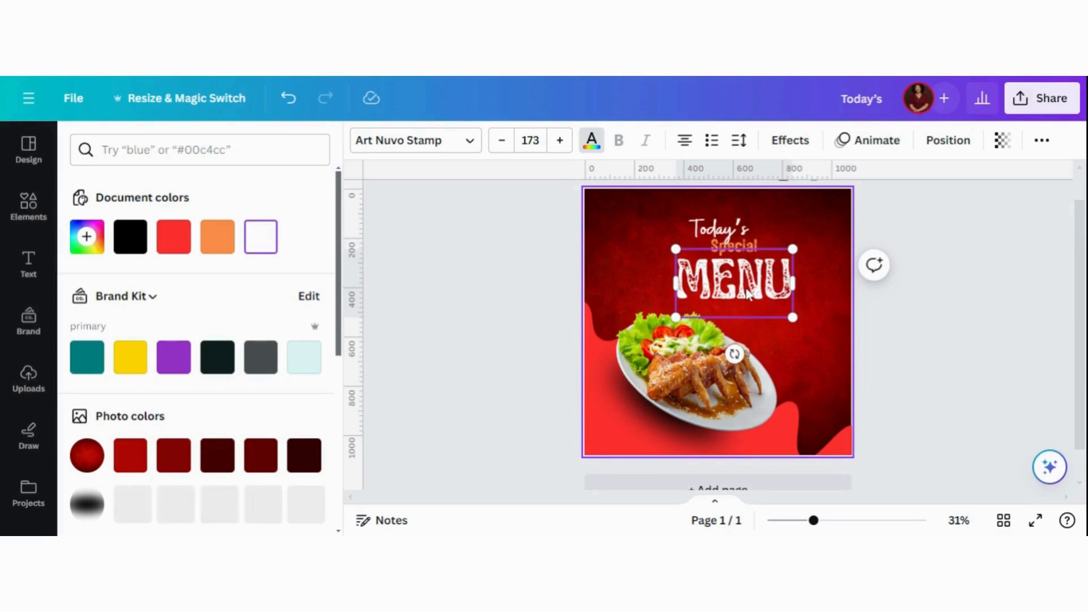
key("Escape")
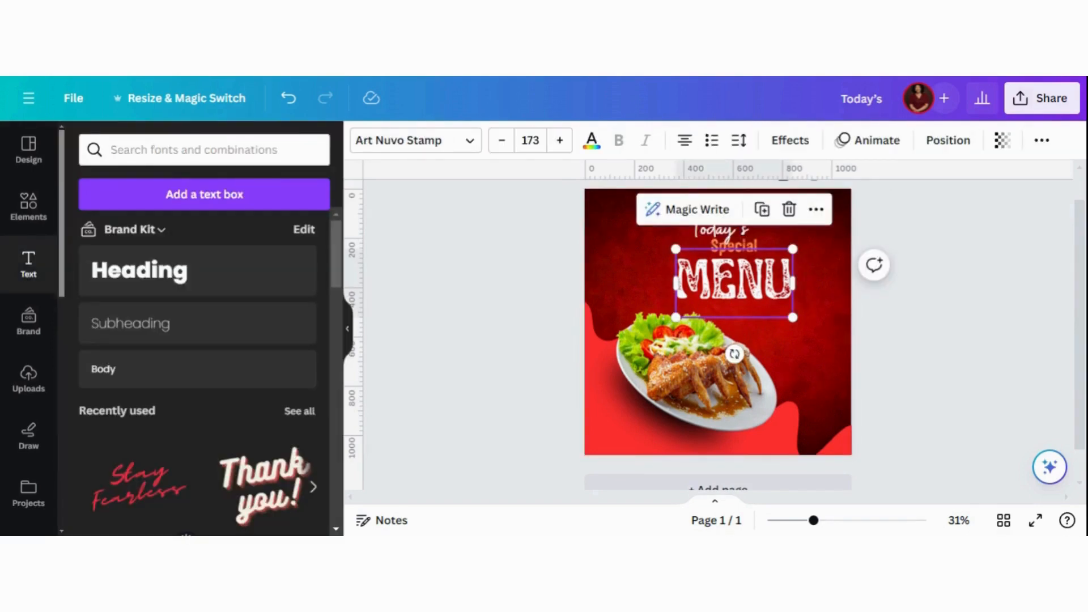
Increase the font size of the "Special" text to 56.1
left_click(742, 248)
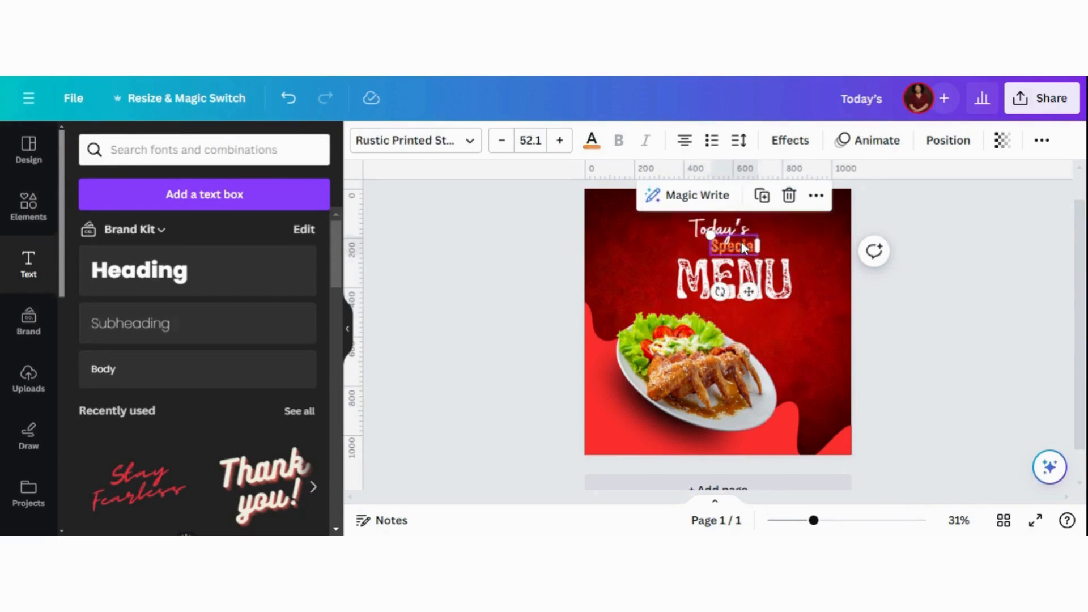
left_click(560, 140)
left_click(560, 140)
left_click(560, 140)
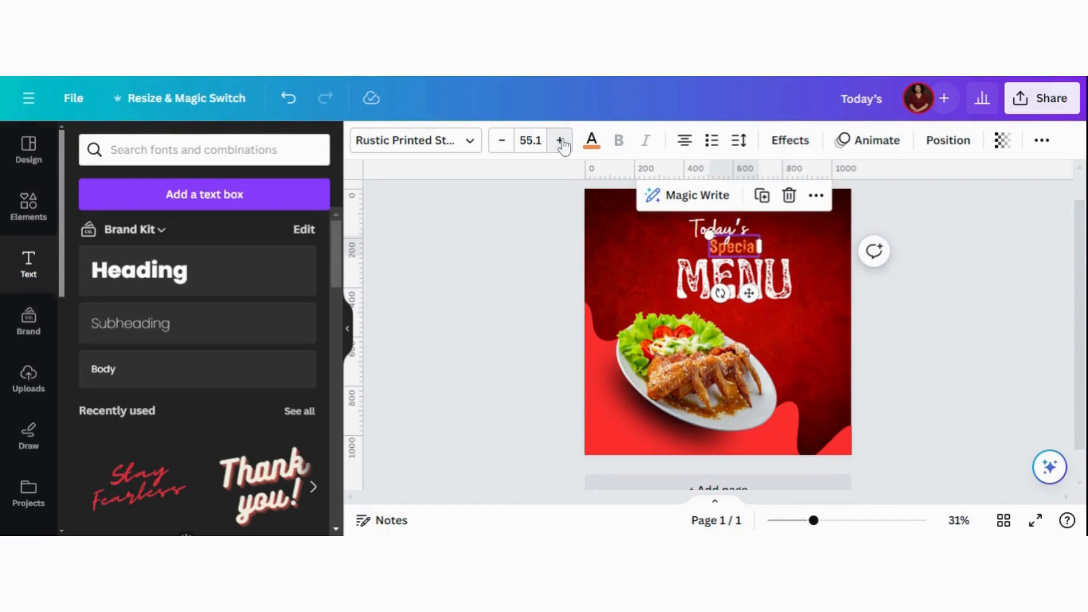
left_click(559, 140)
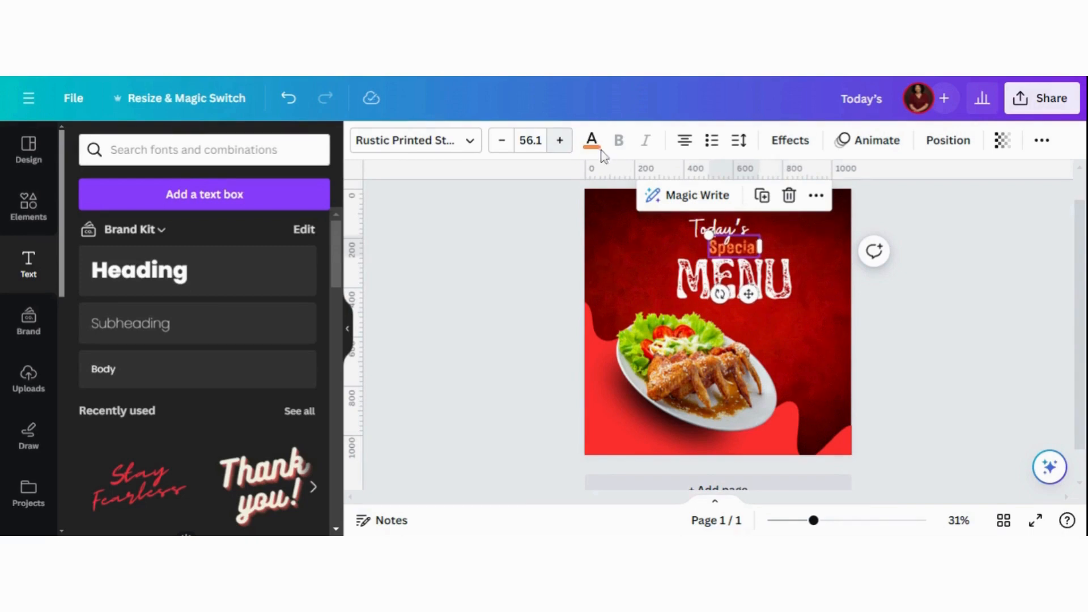
Tilt the "Today's" text slightly counterclockwise above "Special"
left_click(692, 223)
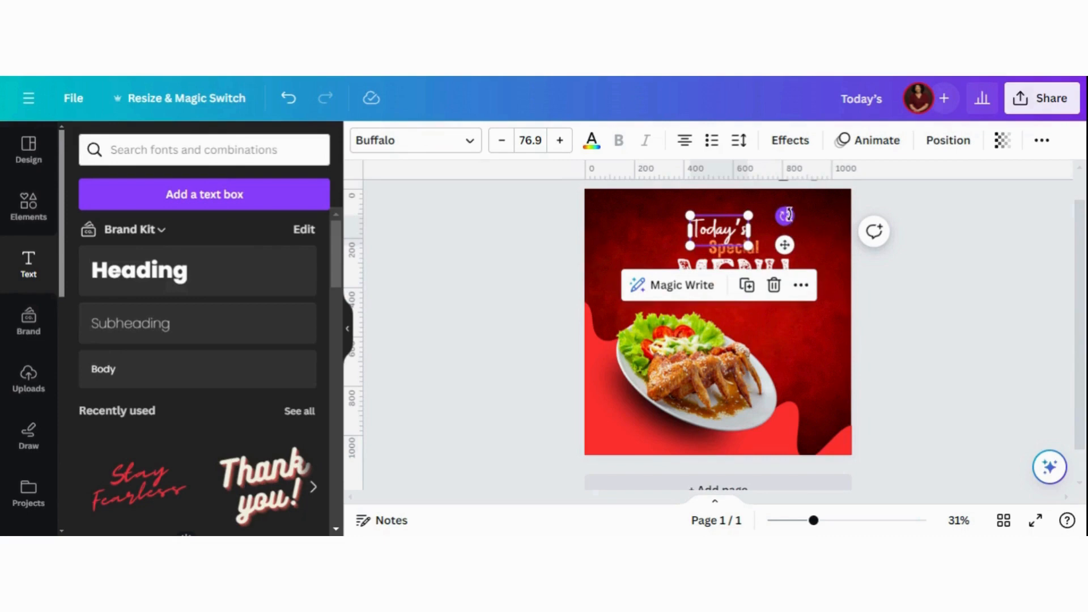
left_click_drag(785, 216, 782, 211)
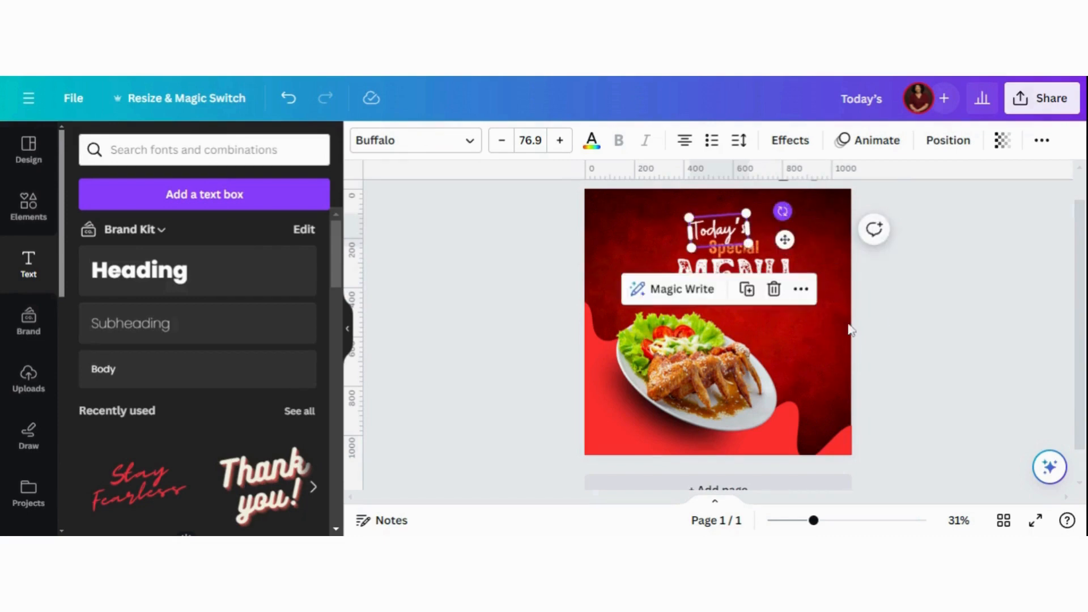
left_click(896, 336)
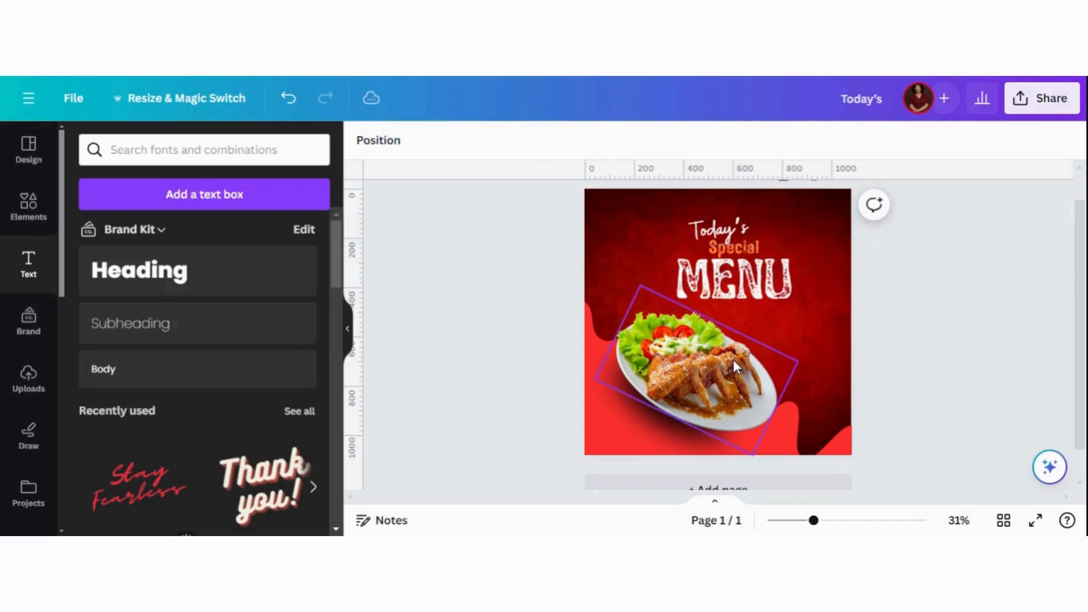
Shift the chicken plate slightly to the right and realign its drop shadow along the plate's lower-left edge
left_click(733, 359)
left_click_drag(732, 358, 746, 360)
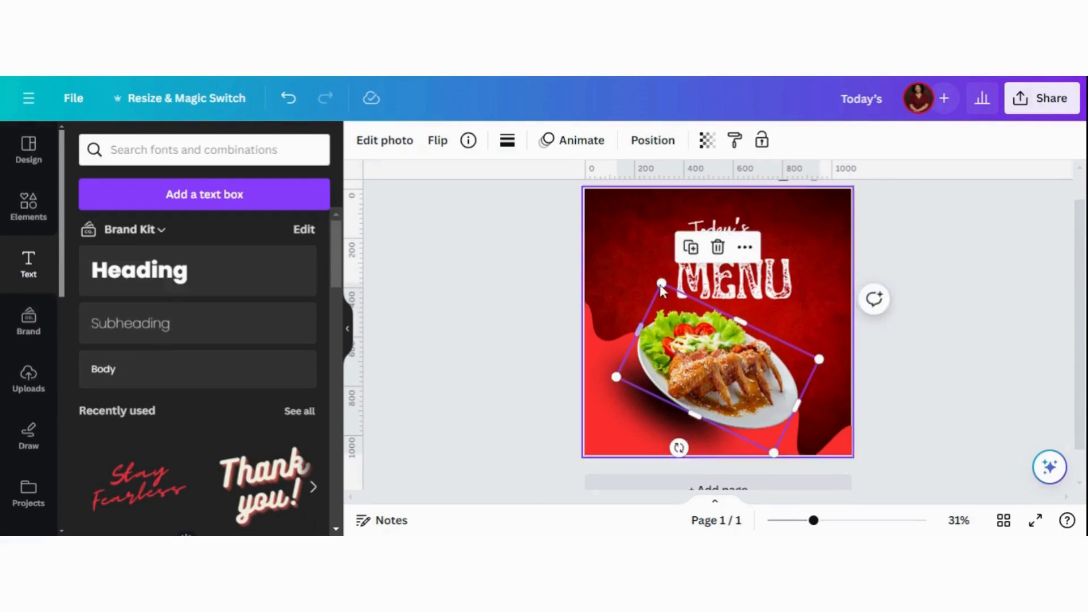
left_click(656, 415)
left_click_drag(657, 416, 674, 410)
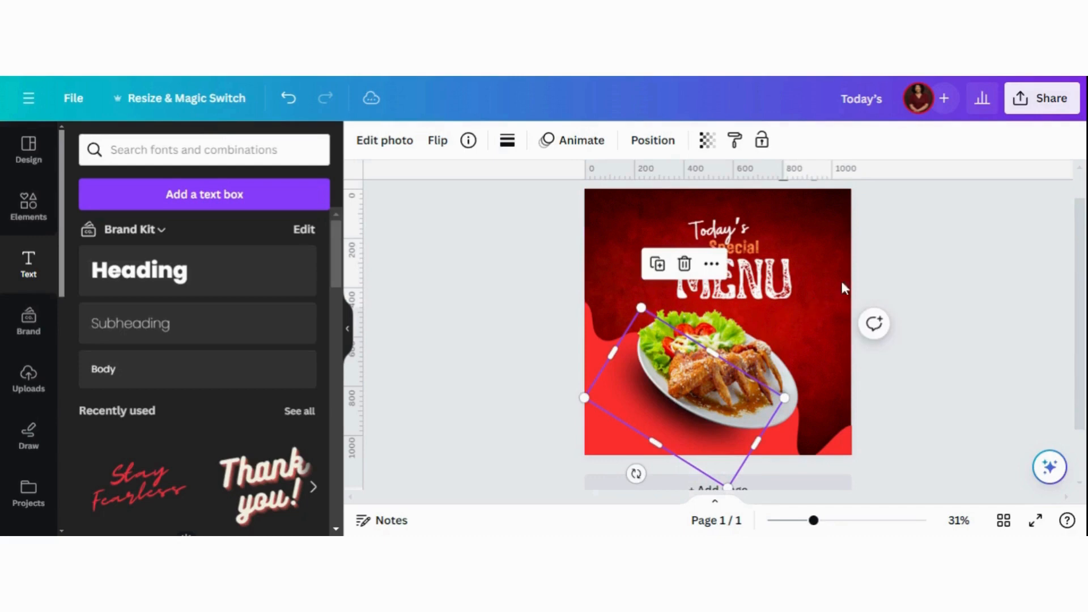
Add the Crispy Fried Chicken image, shrink it, tilt it counterclockwise and place it partly off the page's upper-right corner
left_click(40, 213)
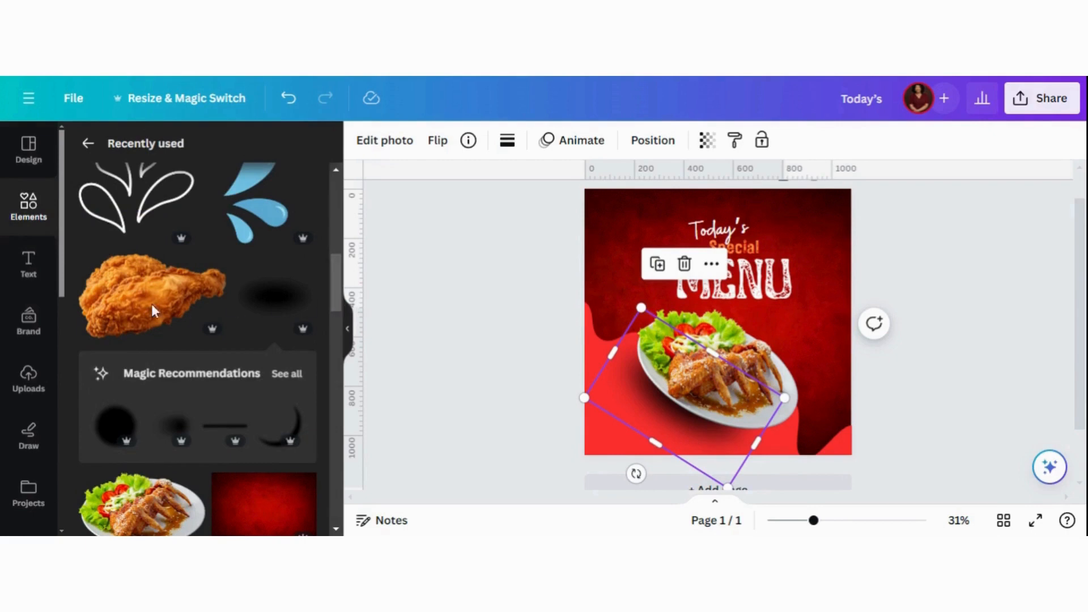
left_click(187, 286)
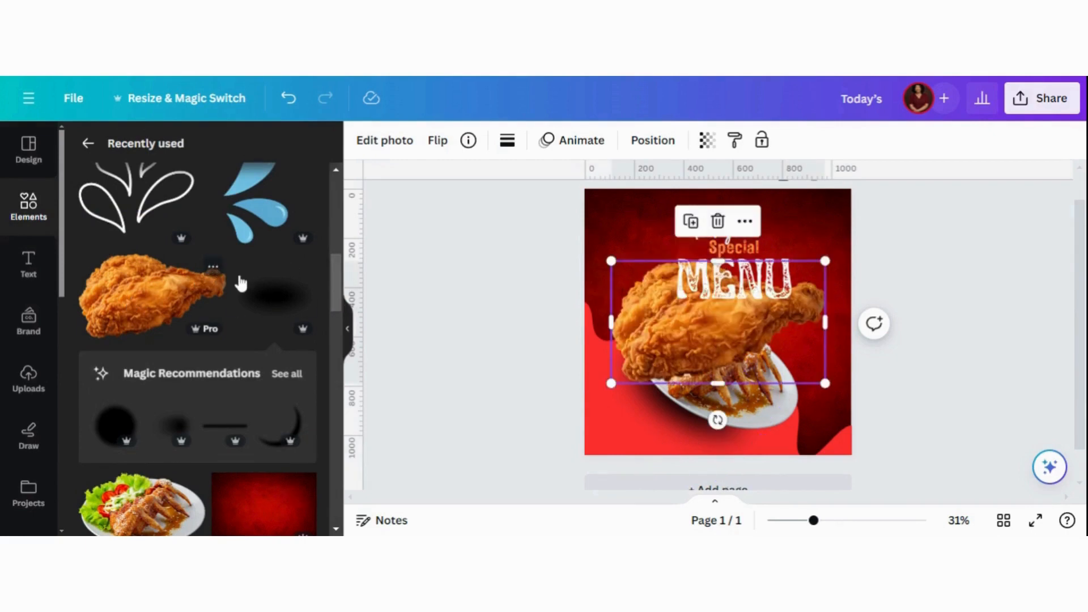
left_click(212, 266)
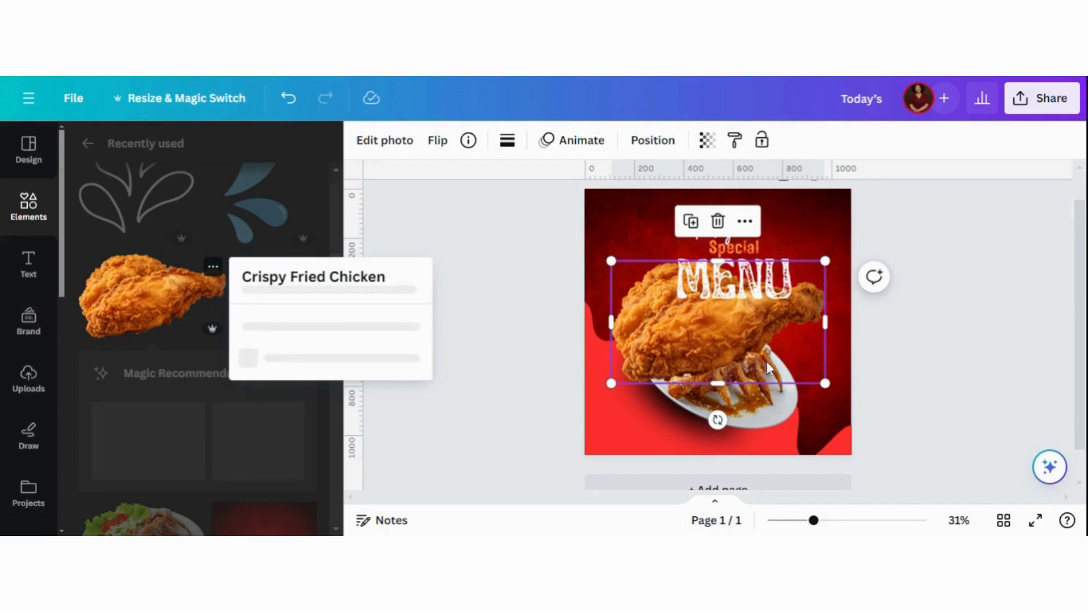
left_click_drag(824, 383, 764, 348)
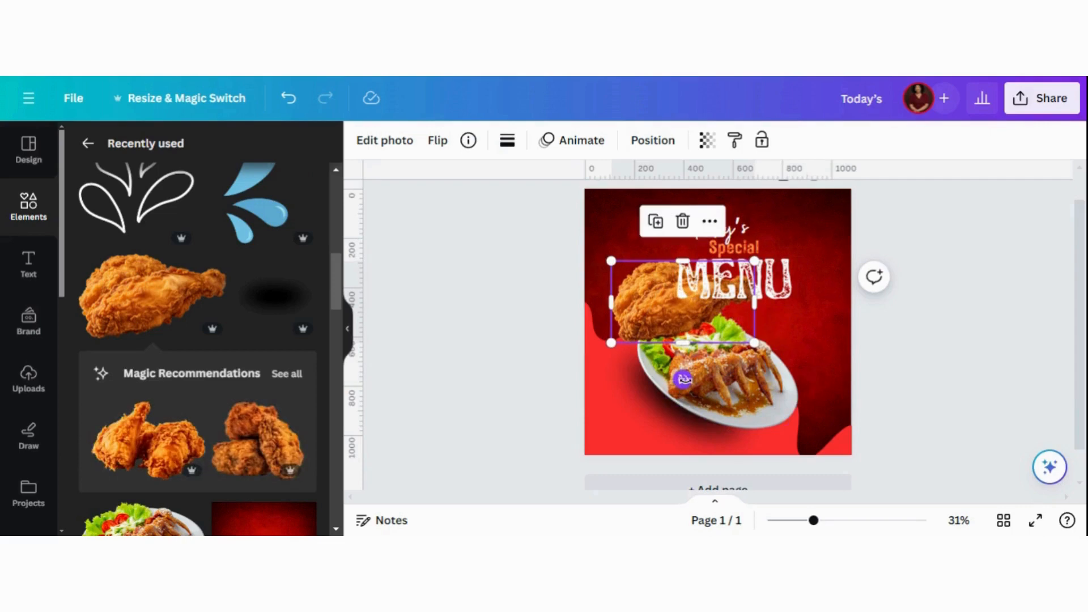
left_click_drag(682, 381, 719, 383)
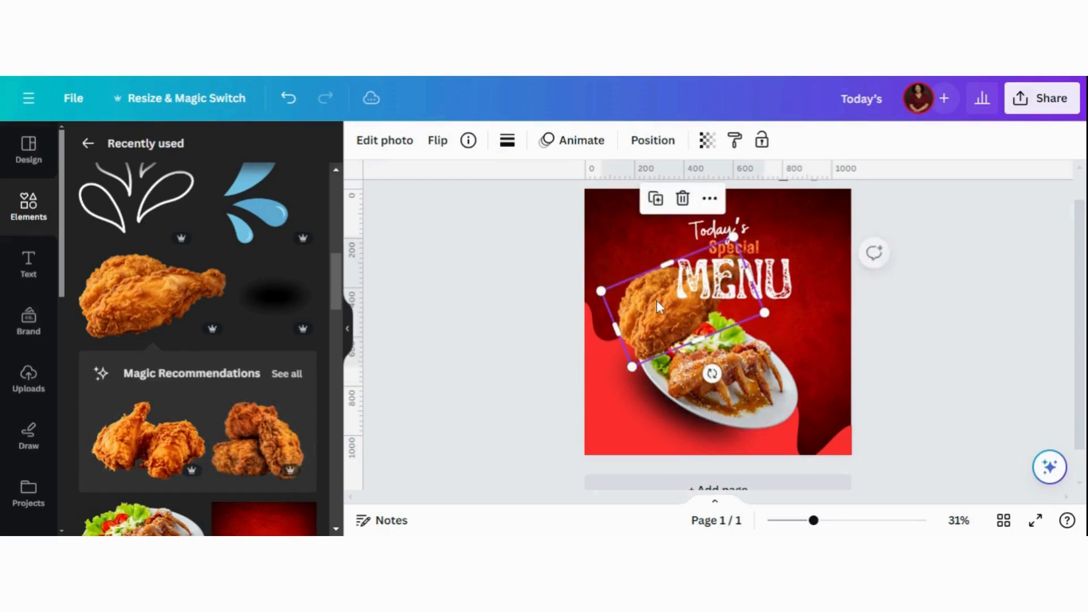
left_click_drag(660, 299, 843, 199)
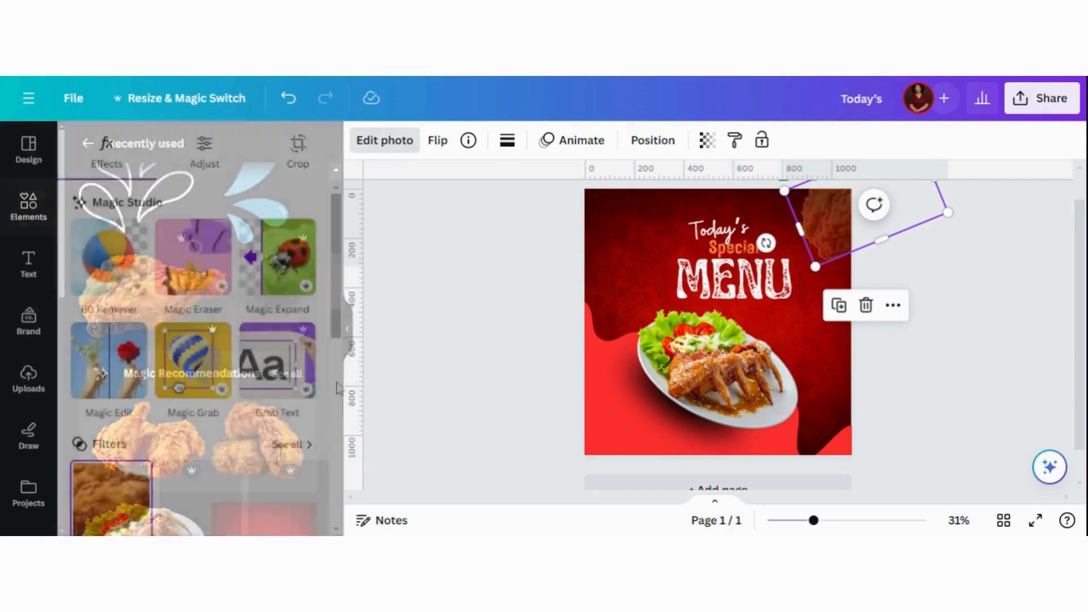
Apply a whole-image blur with intensity 34 to the fried chicken in the page's upper-right corner
left_click_drag(337, 204, 337, 385)
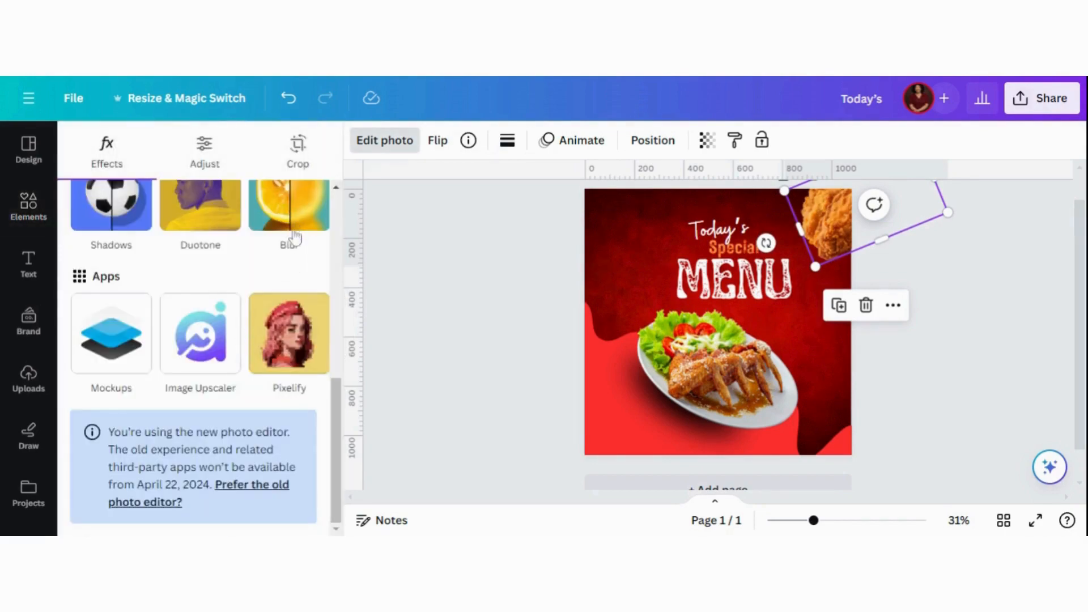
left_click_drag(339, 430, 342, 395)
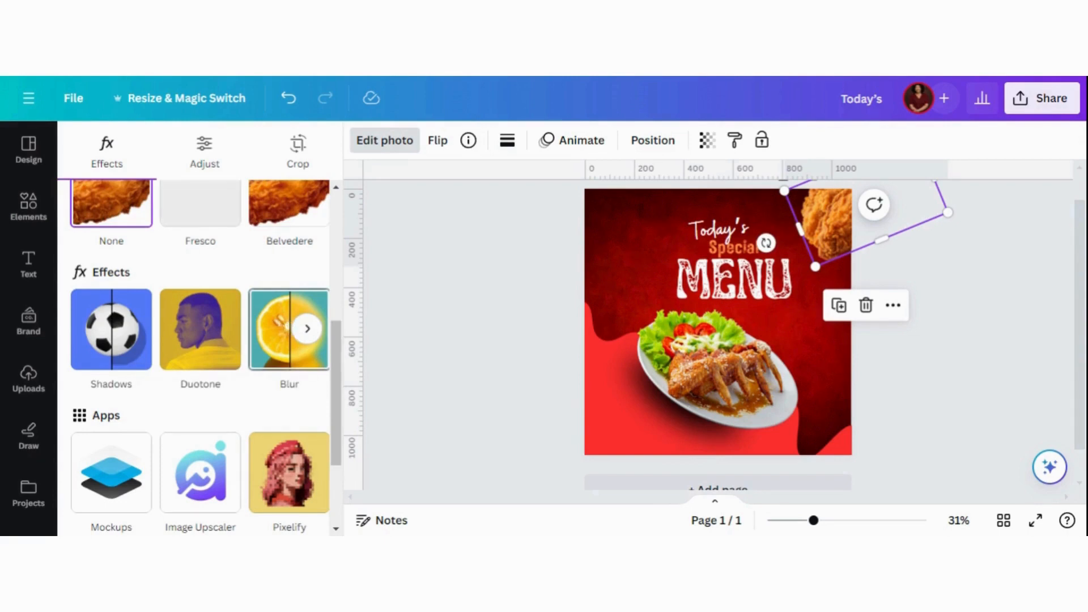
left_click(300, 328)
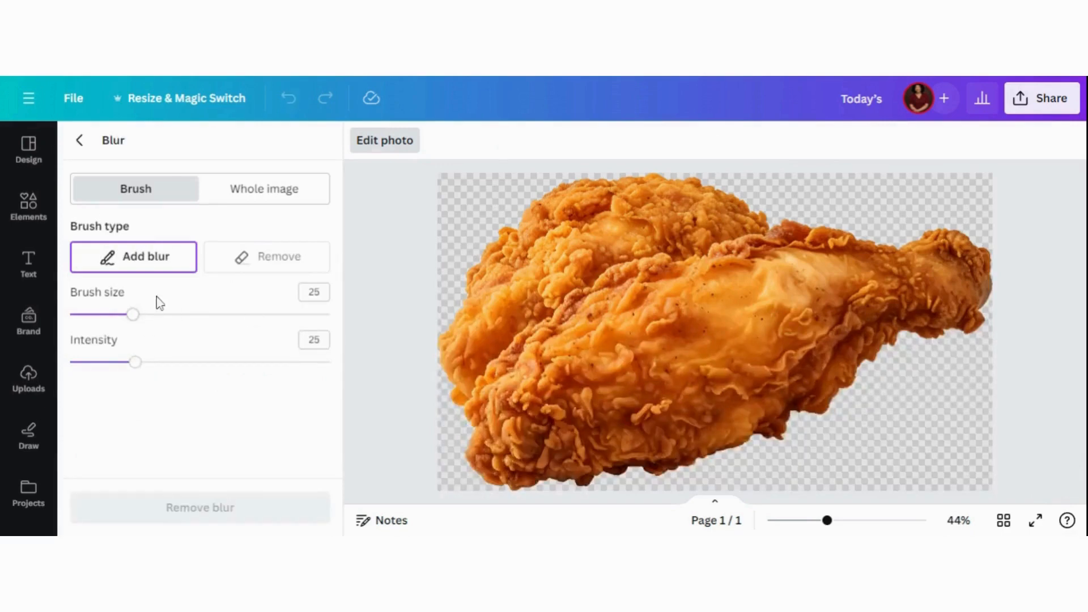
left_click(261, 194)
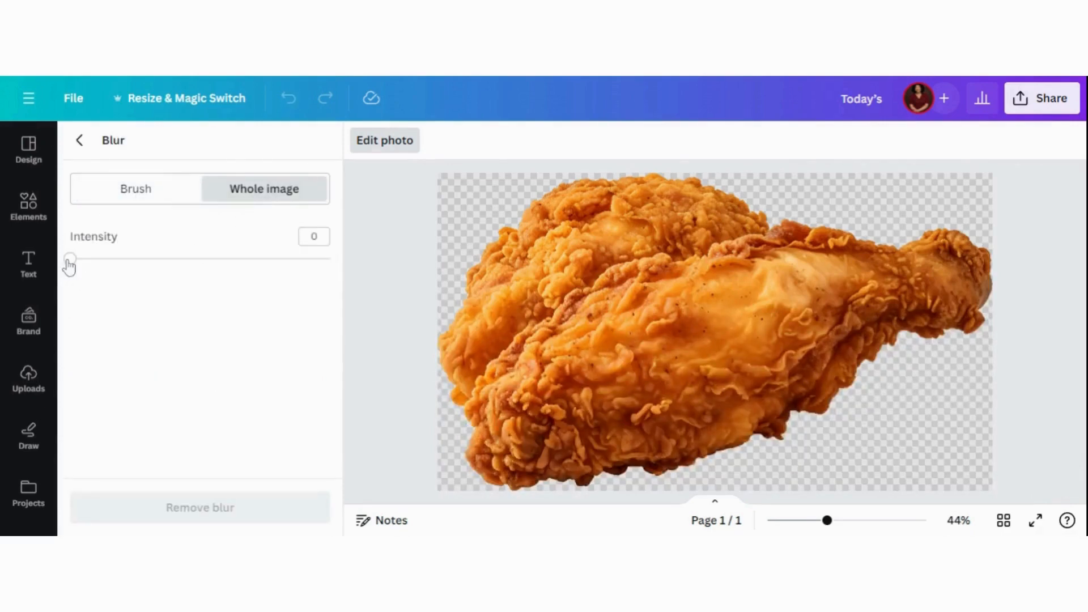
left_click(113, 259)
left_click_drag(114, 261, 163, 264)
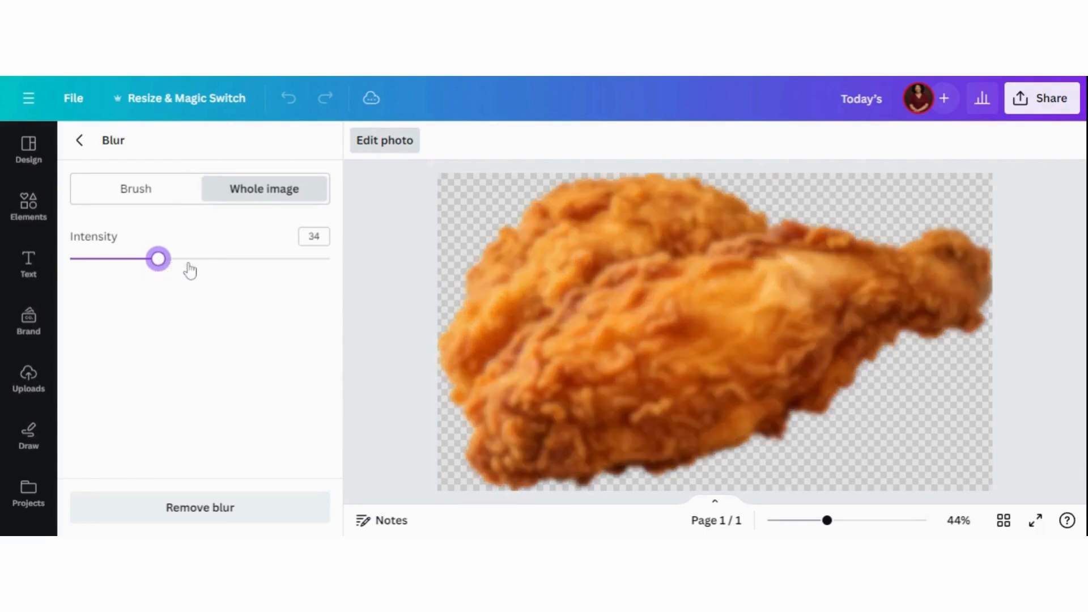
left_click(80, 142)
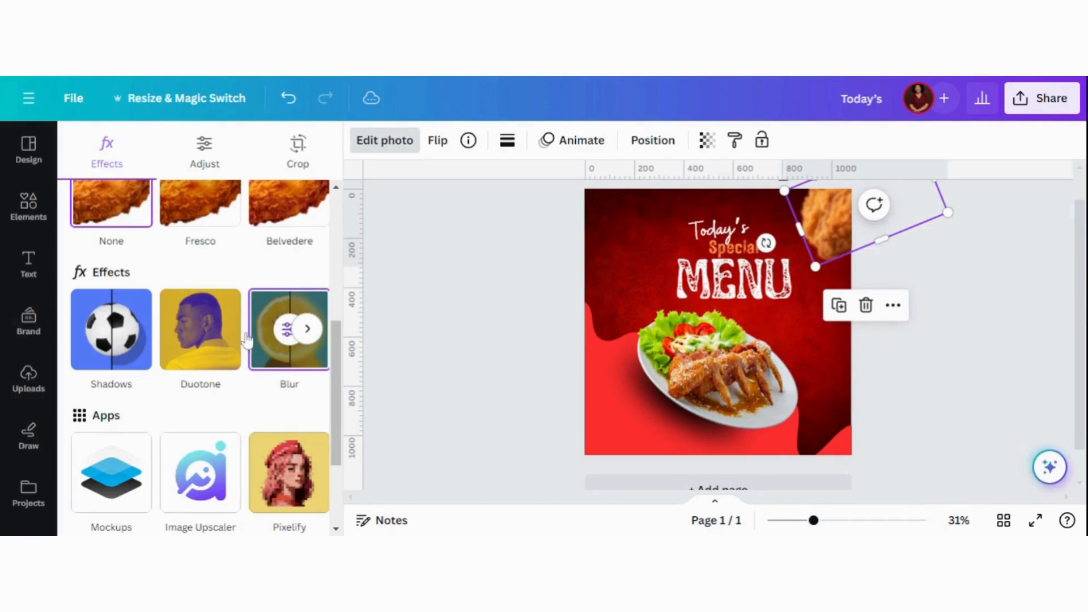
Add the recently used blue water splash element, shrink it and place it at the upper-left of "Today's"
left_click(29, 208)
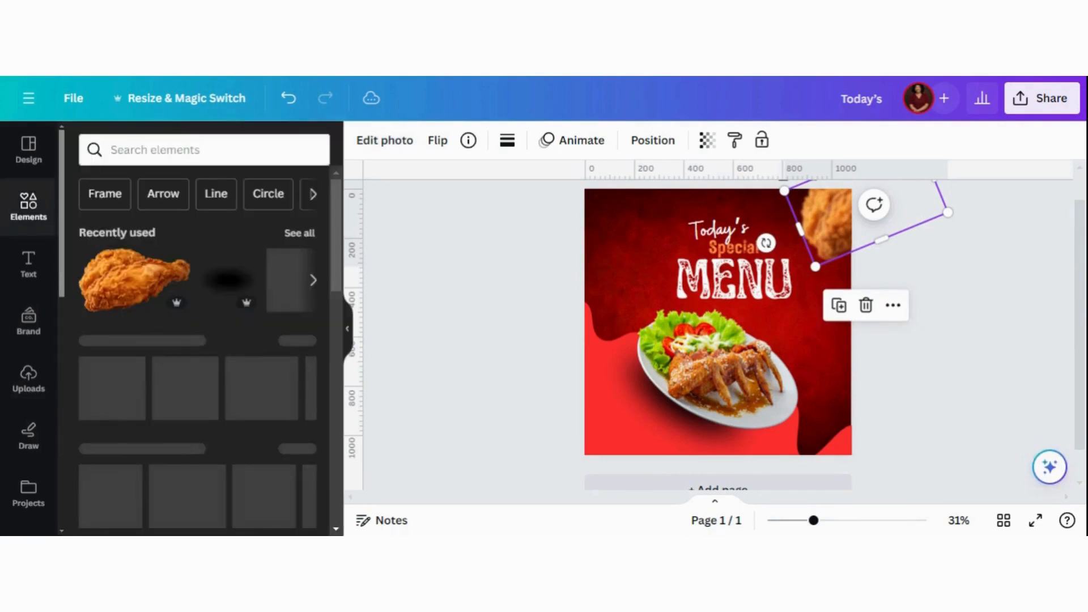
left_click(299, 232)
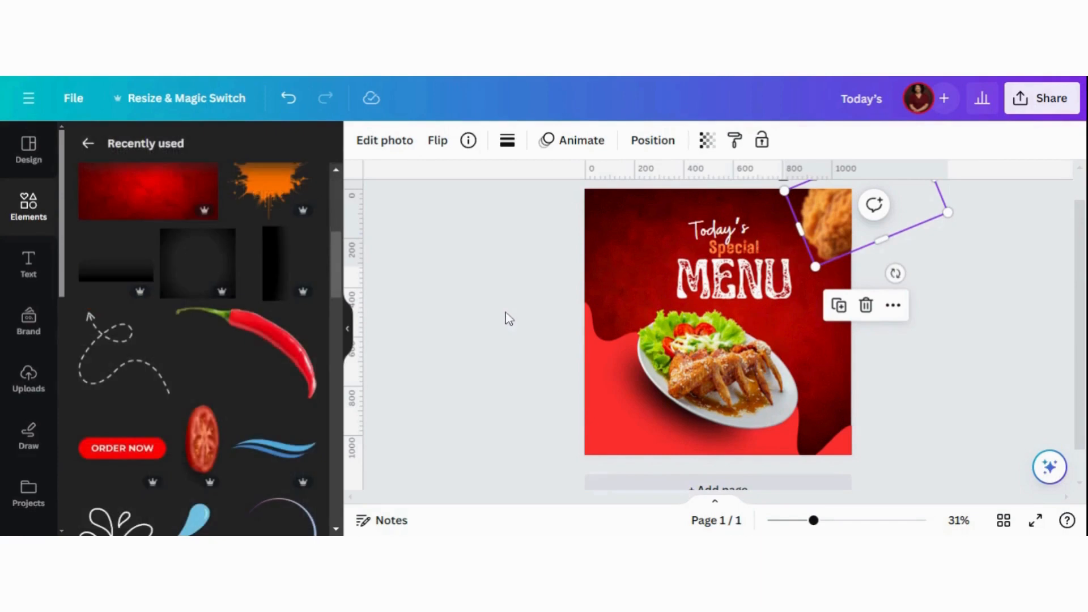
scroll(198, 368, "down", 3)
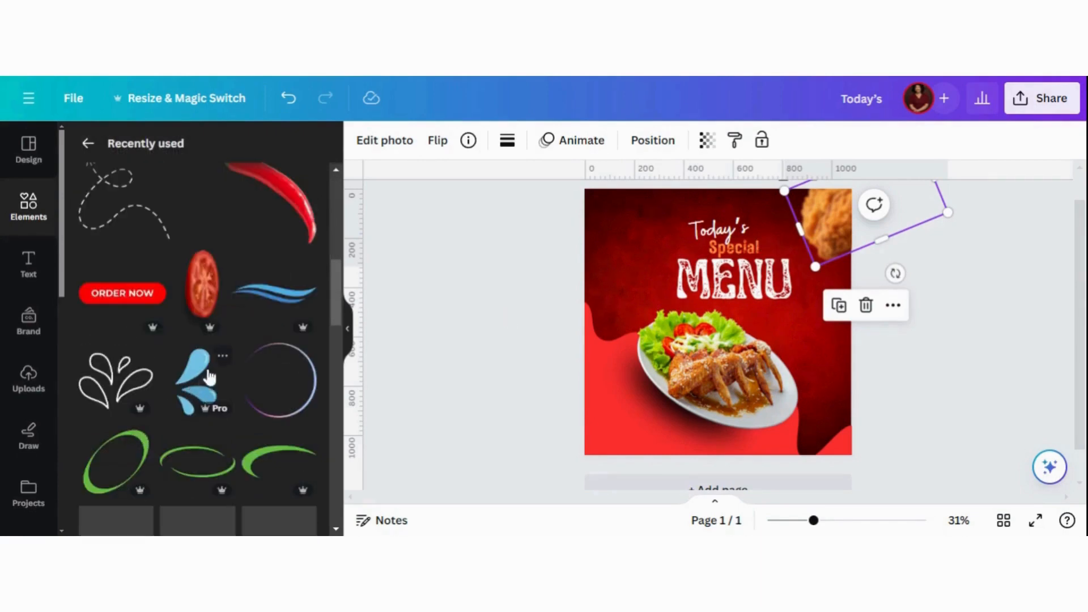
left_click(221, 360)
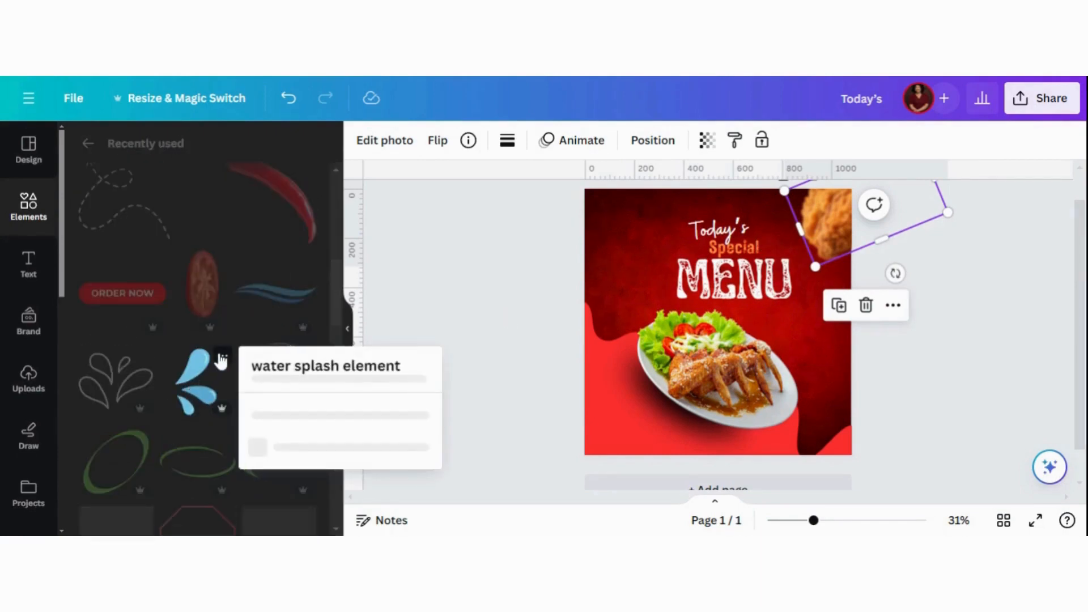
left_click(196, 372)
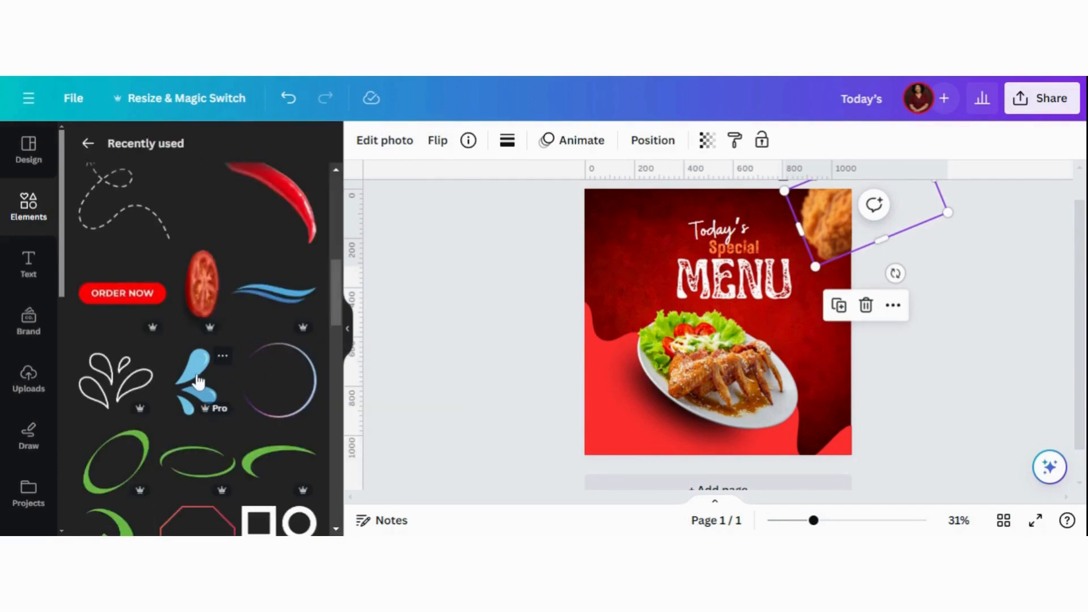
left_click(198, 382)
left_click_drag(664, 264, 678, 239)
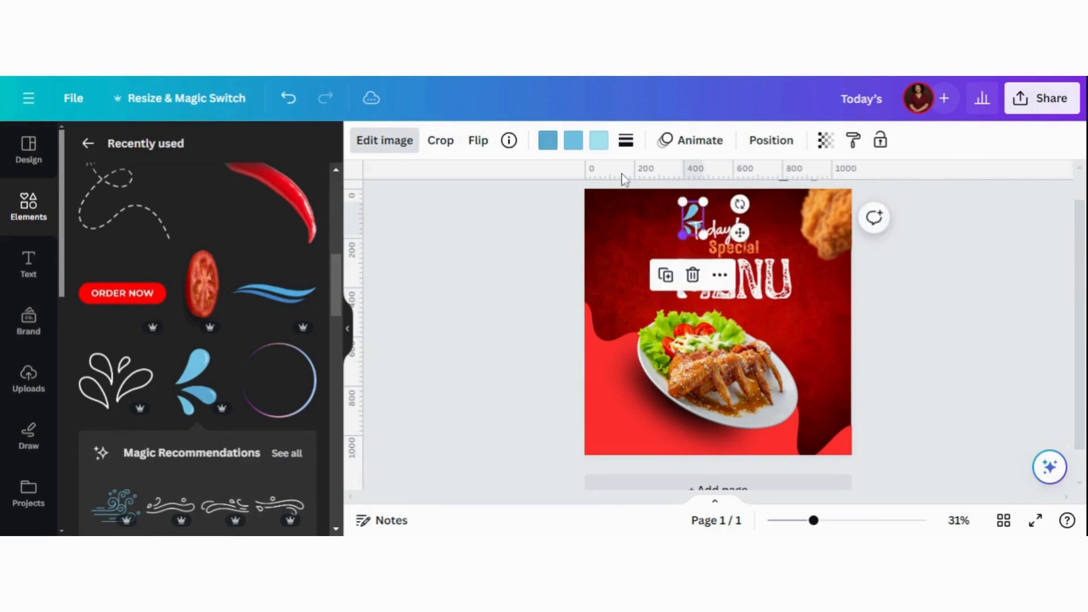
Flip the water splash horizontally and shift it slightly left to sit beside the start of "Today's"
left_click(482, 143)
left_click(501, 189)
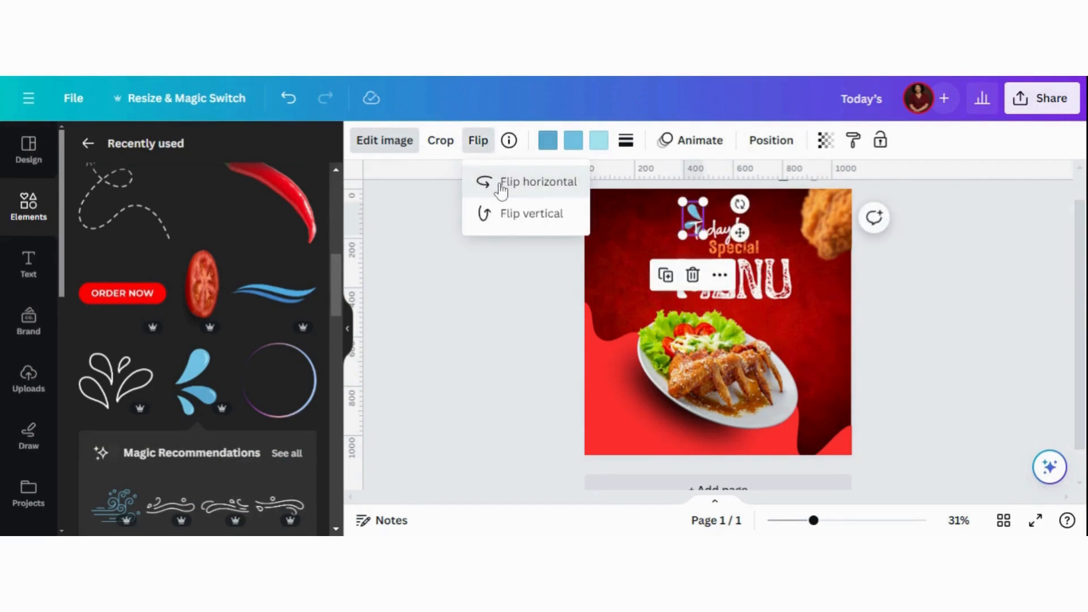
left_click_drag(740, 232, 727, 231)
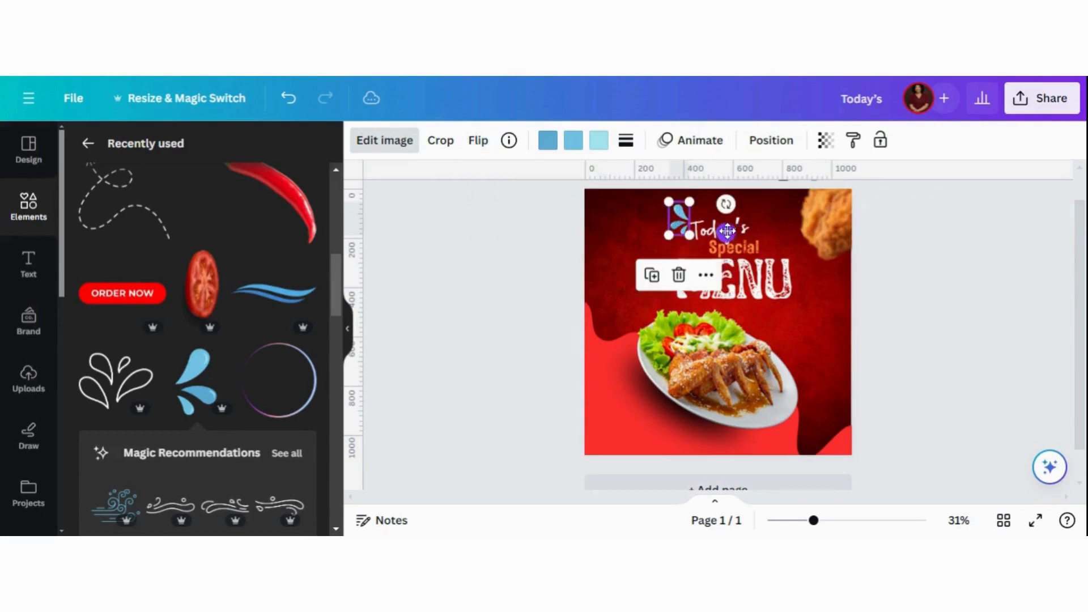
Recolor all the blue shades of the water splash beside "Today's" to white
left_click(547, 143)
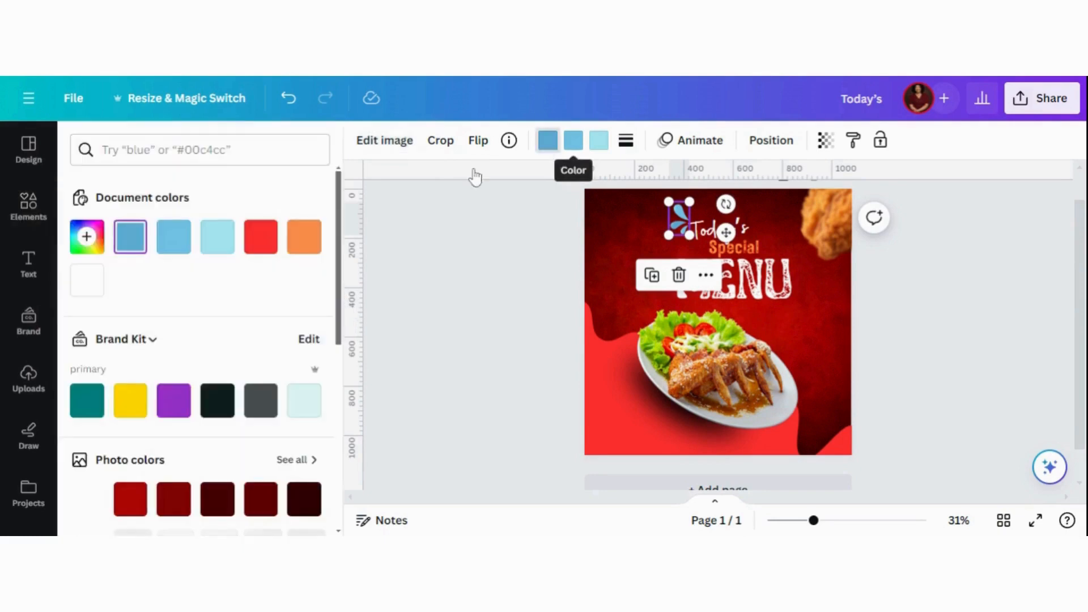
left_click(93, 281)
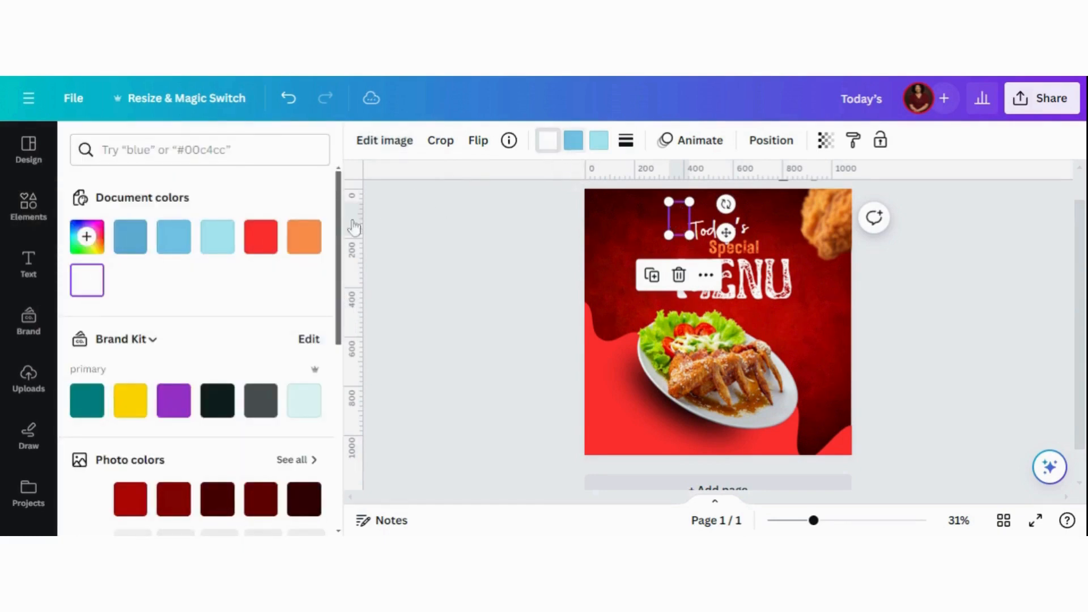
left_click(597, 141)
left_click(97, 282)
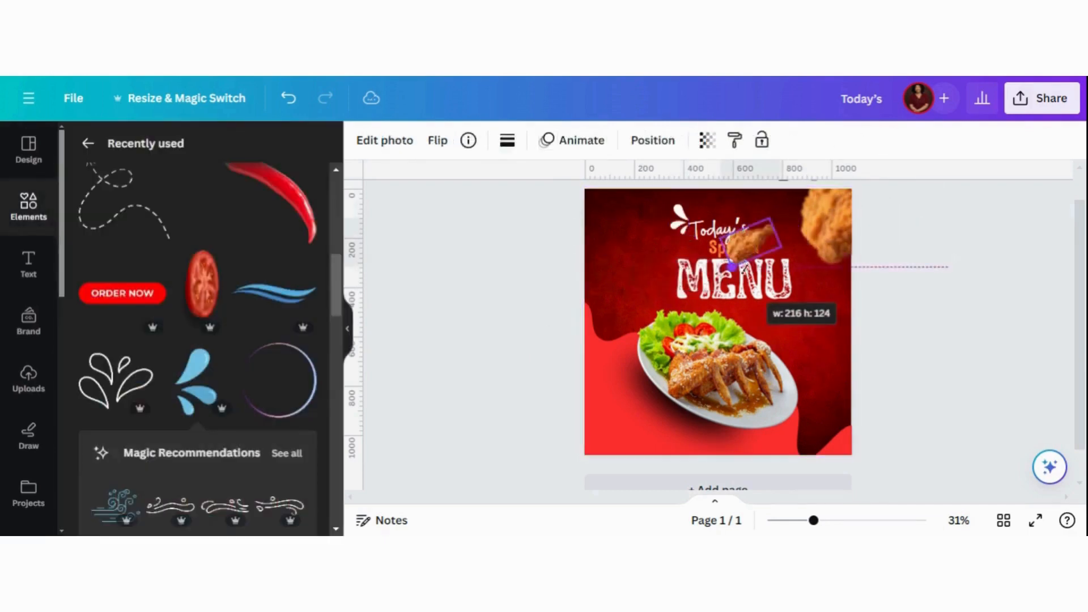
Shrink the fried chicken copy to a small piece and place it just above the plate's lettuce, below the "M" of "MENU"
left_click_drag(741, 274, 758, 254)
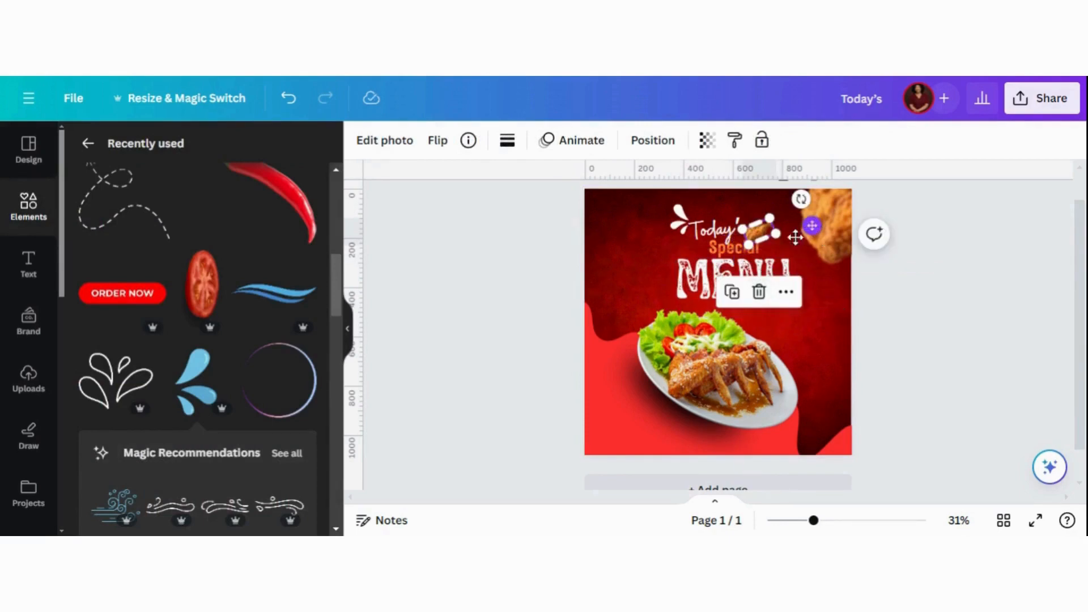
left_click_drag(812, 225, 731, 296)
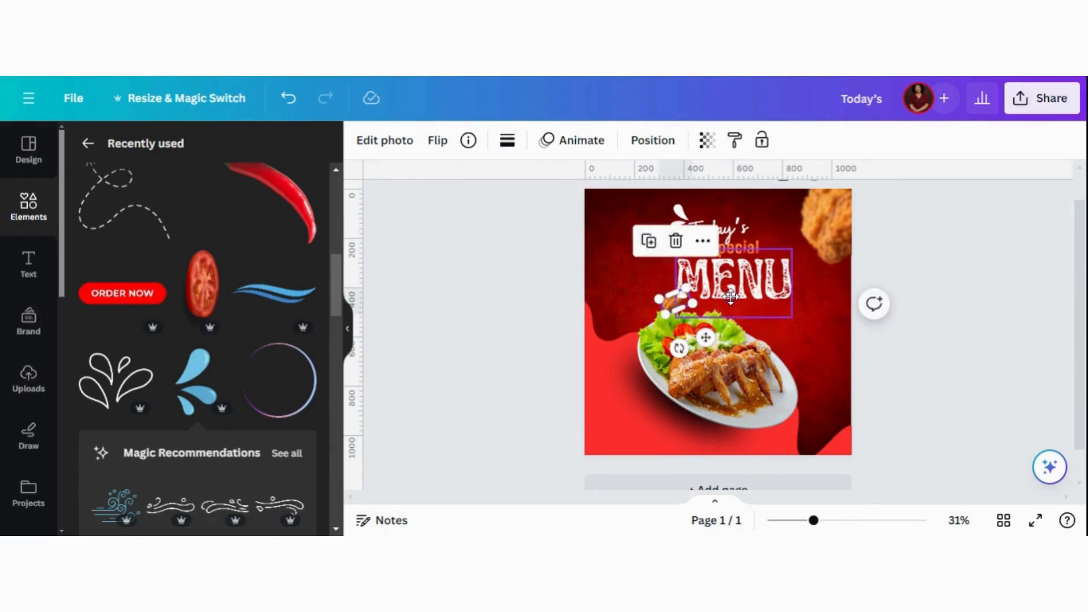
left_click(837, 365)
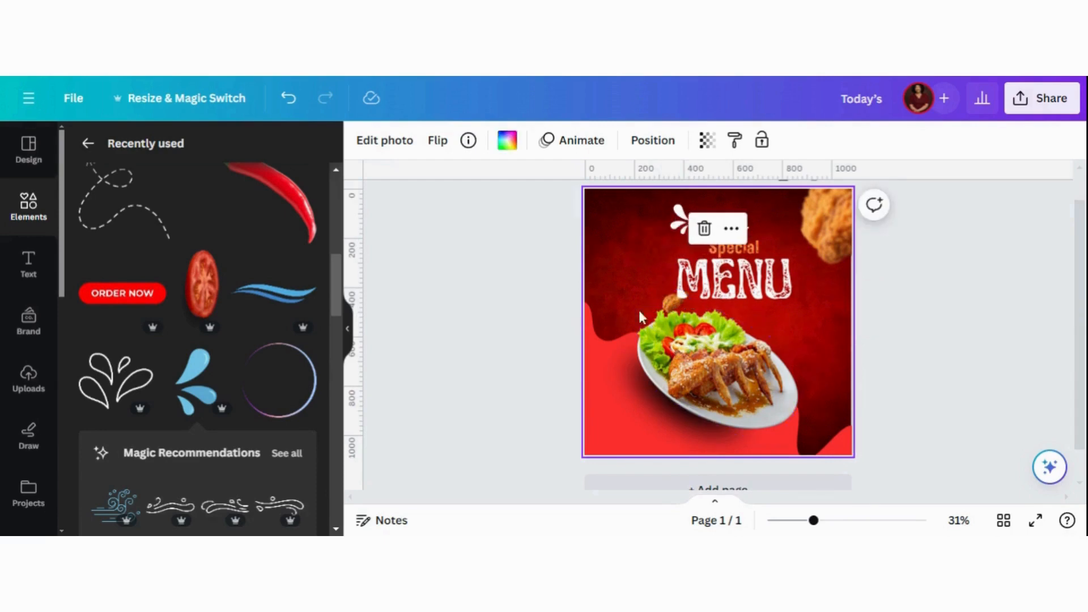
Add the Water splash doodle, shrink it, place it at the upper-right end of "MENU" and color it red
left_click(135, 379)
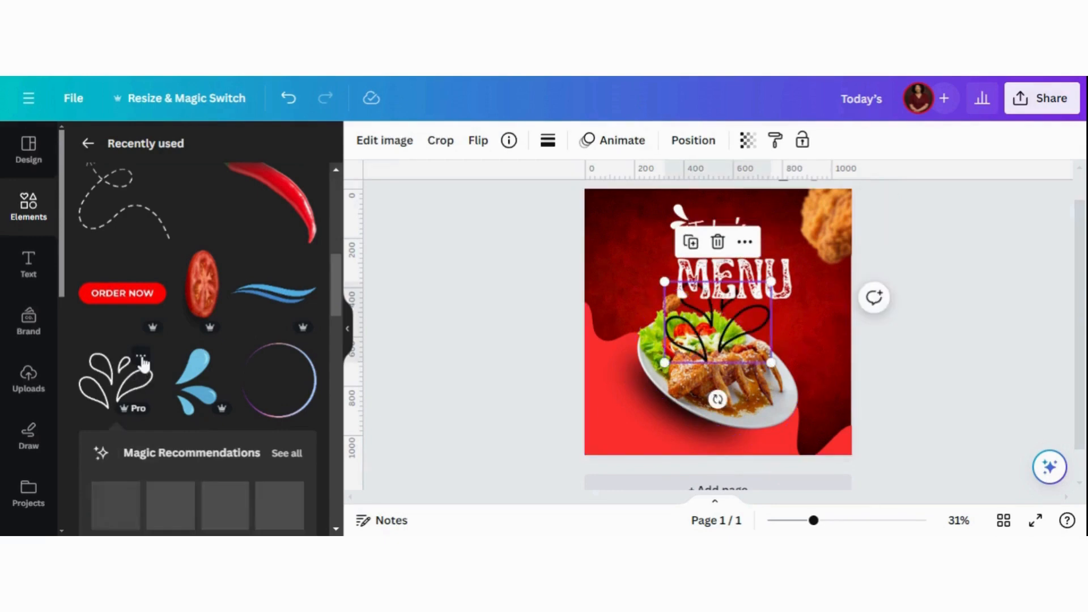
left_click(142, 359)
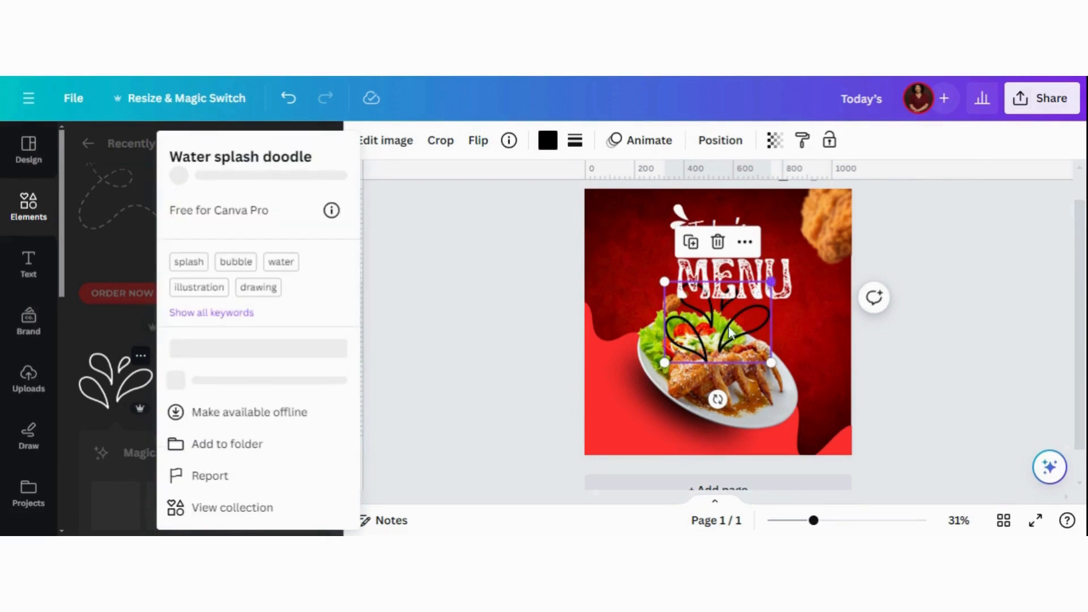
left_click_drag(771, 281, 692, 351)
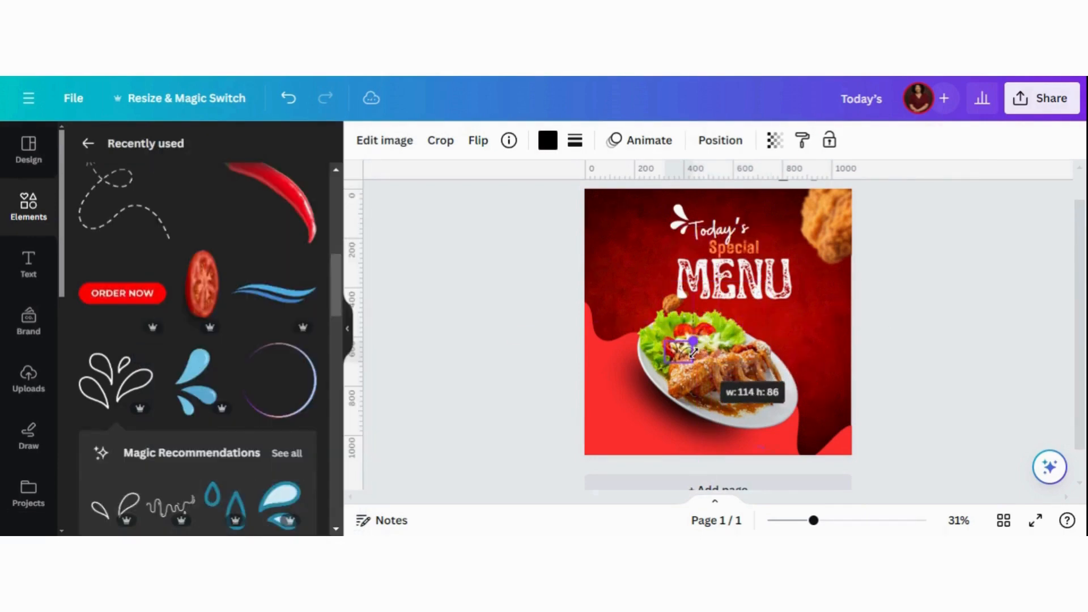
mouse_move(694, 400)
left_mouse_down()
mouse_move(777, 271)
mouse_move(800, 297)
left_mouse_up()
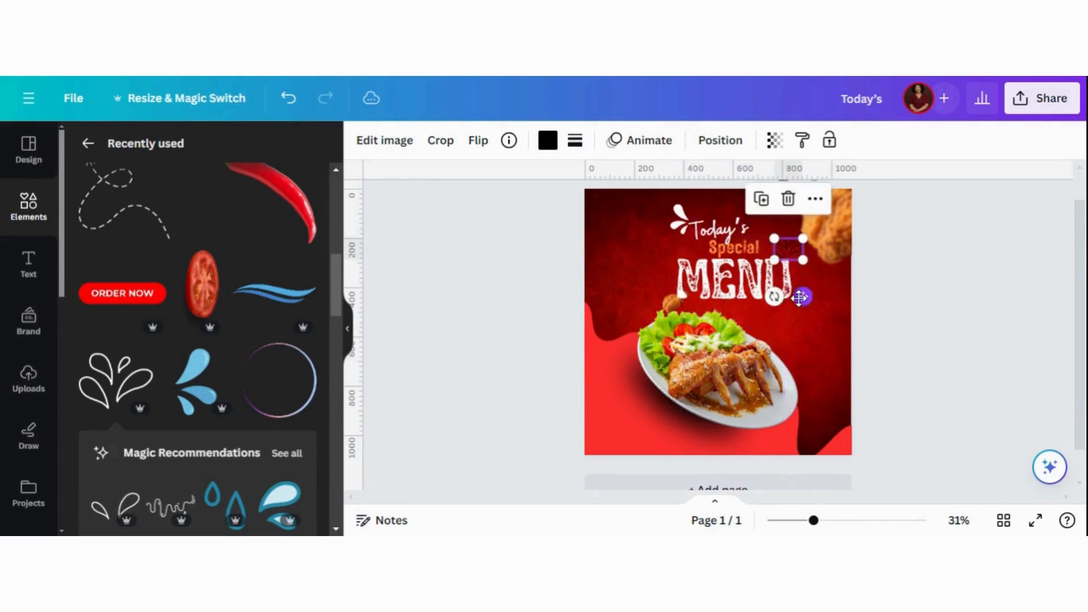
left_click(548, 141)
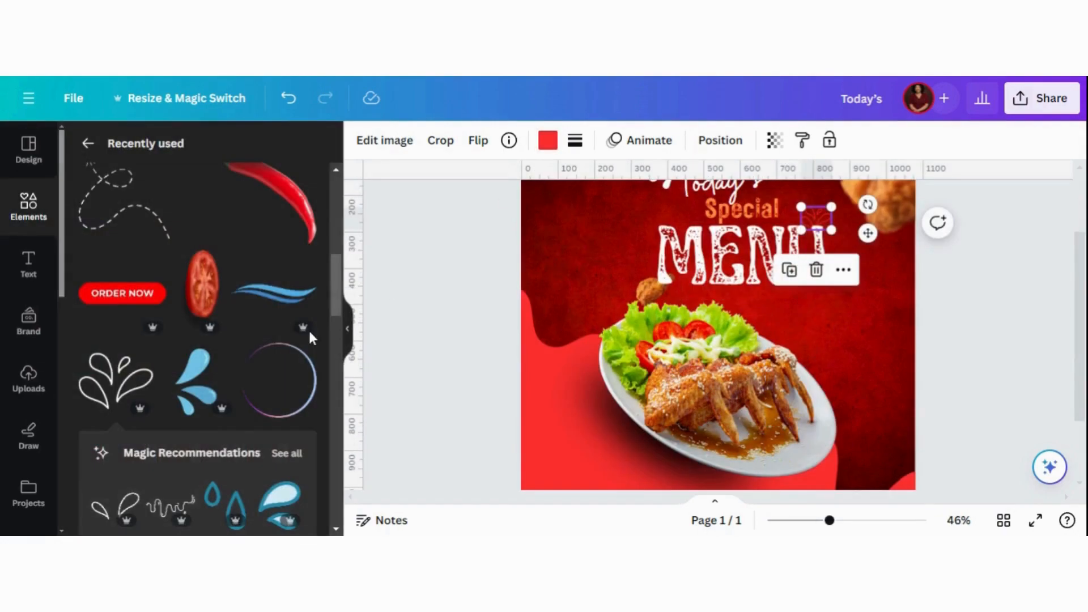
Add the Water Wave Logo element, shrink it and place it below the right end of "MENU", above the plate
mouse_move(294, 286)
left_click(304, 264)
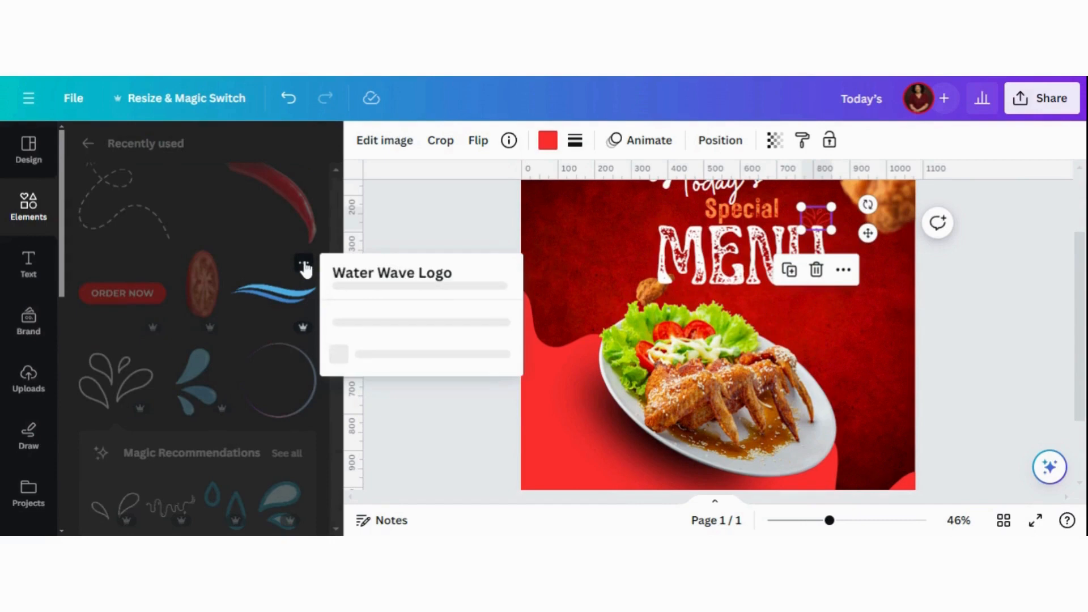
left_click(278, 302)
left_click(278, 302)
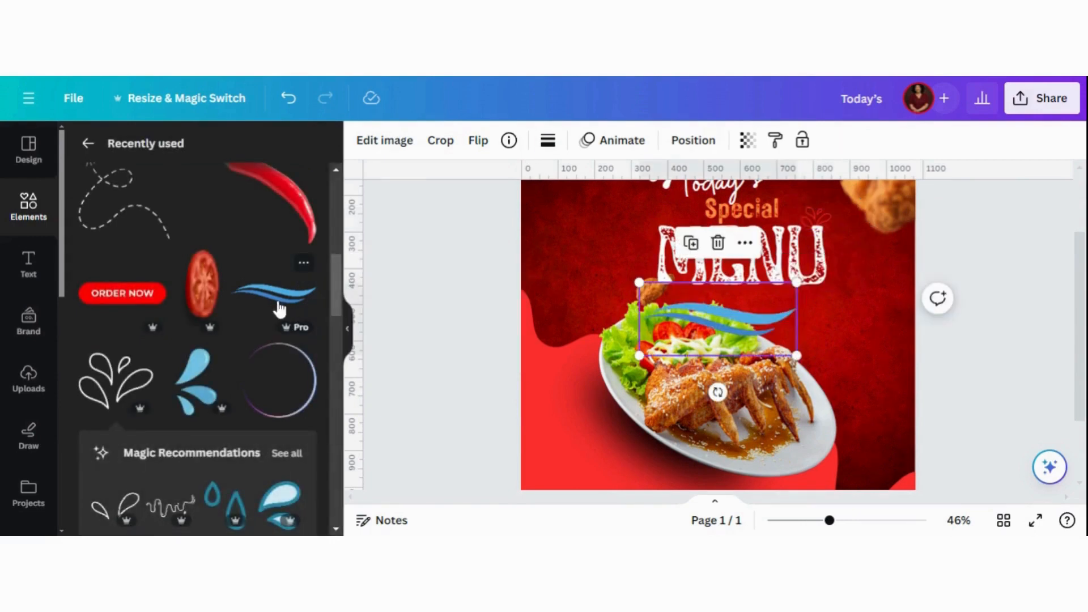
left_click_drag(784, 328, 846, 333)
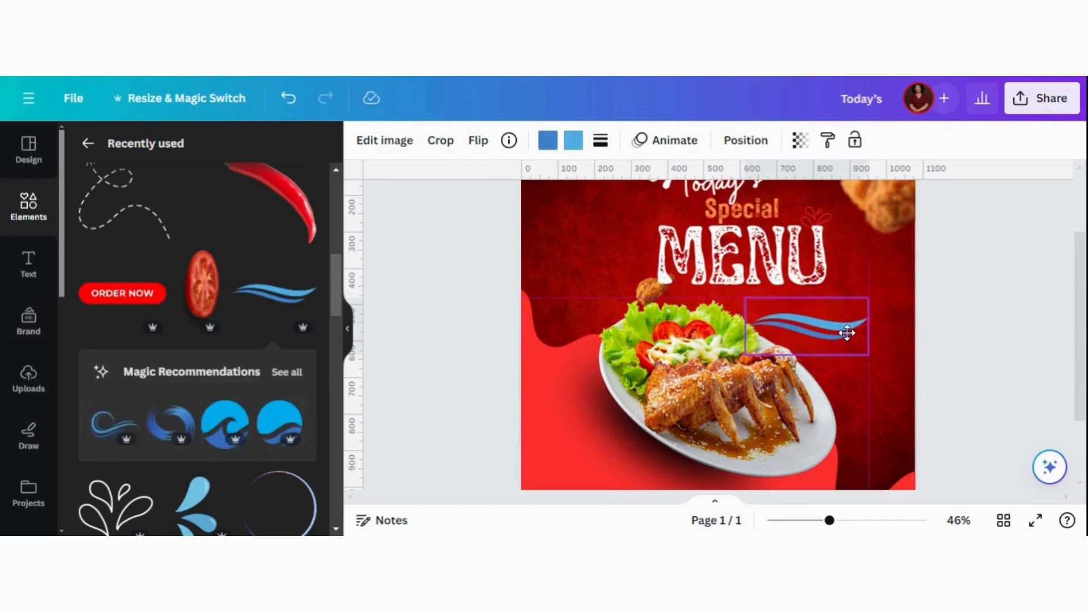
left_click_drag(846, 333, 846, 327)
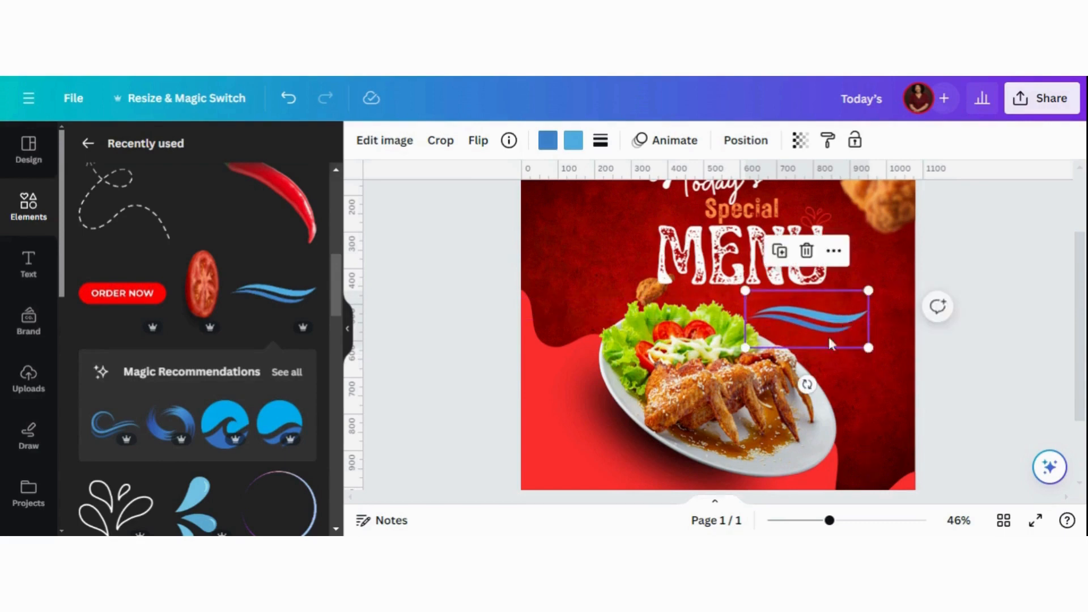
Recolor the wave below "MENU", making its dark blue stripe orange and its light blue stripe white (#ffffff)
left_click(548, 140)
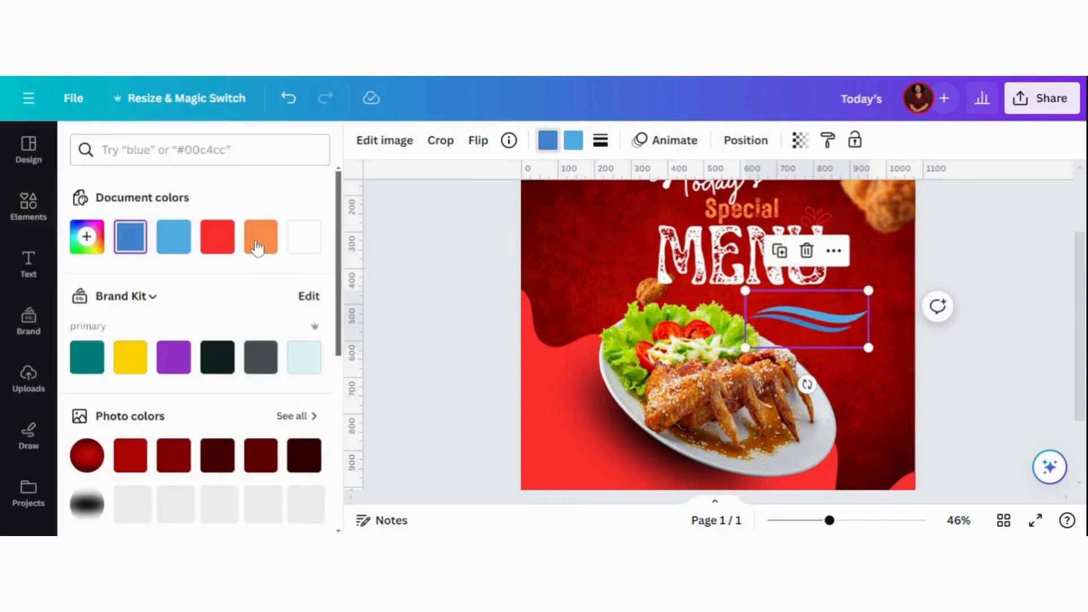
left_click(573, 145)
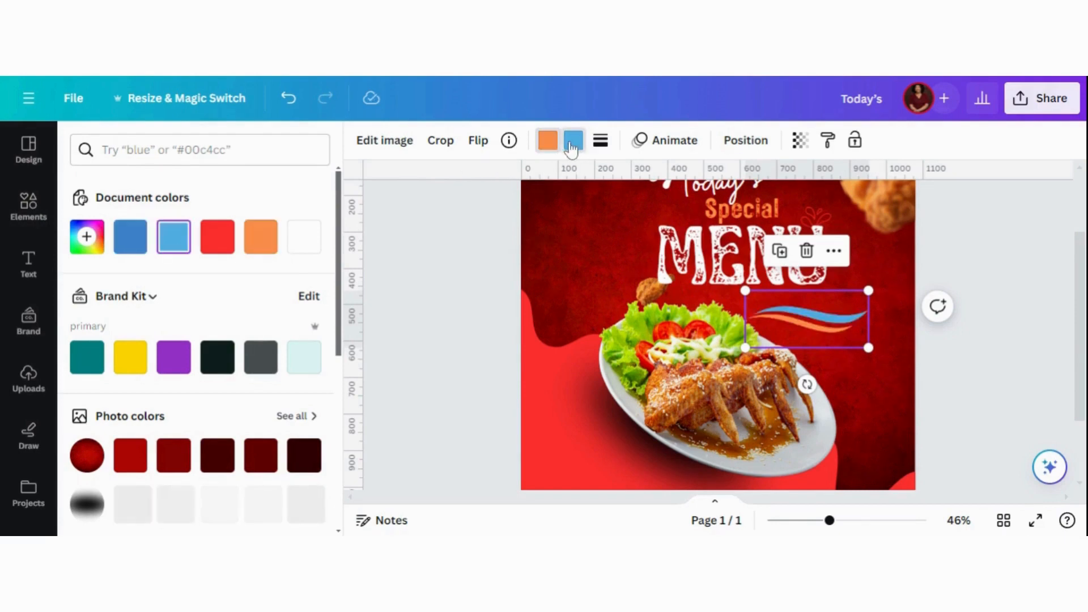
left_click(300, 241)
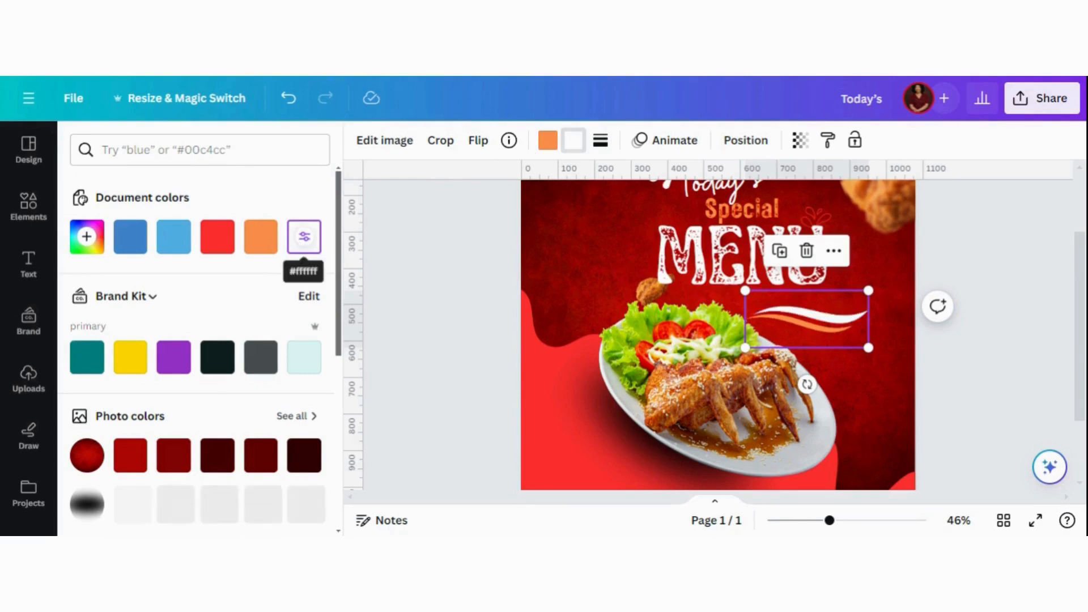
Duplicate the "Today's" text, move the copy below "MENU" over the wave and change its wording to "Limited Offer"
left_click(697, 192)
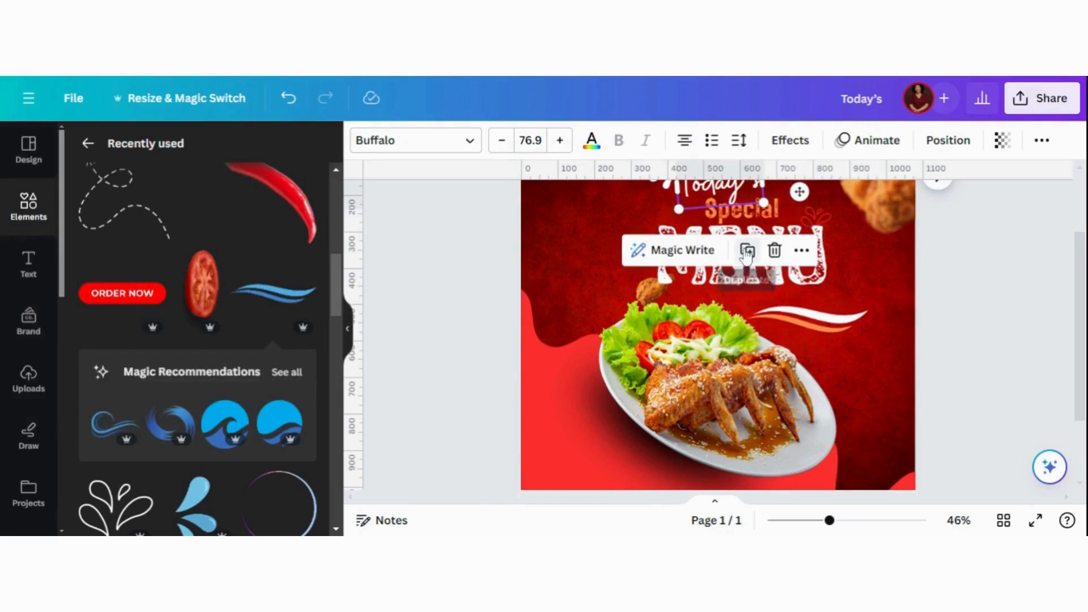
left_click(747, 251)
left_click_drag(731, 195, 792, 295)
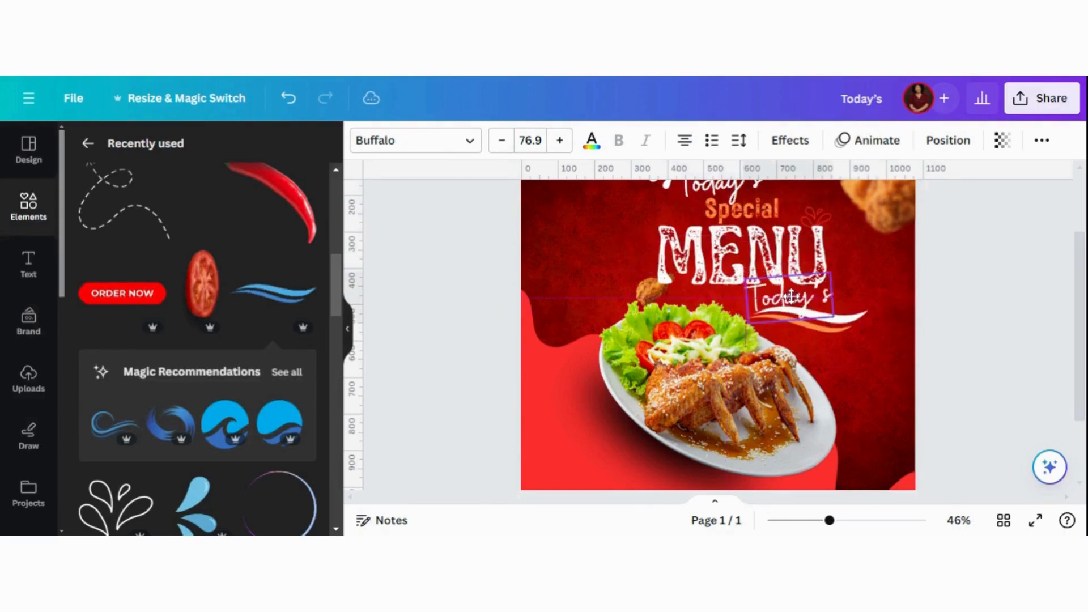
double_click(793, 302)
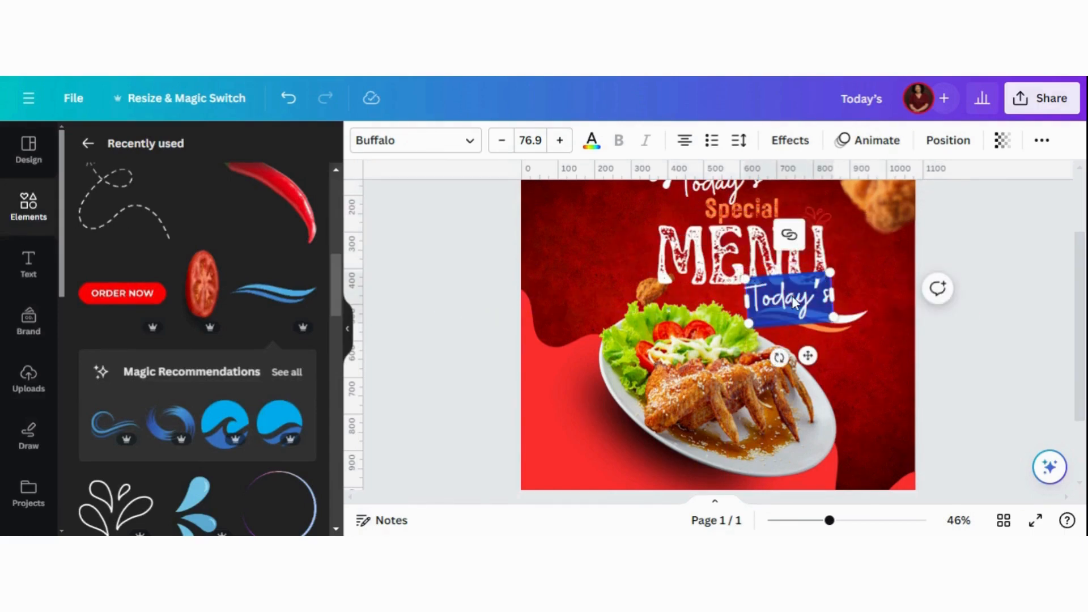
type("Limited")
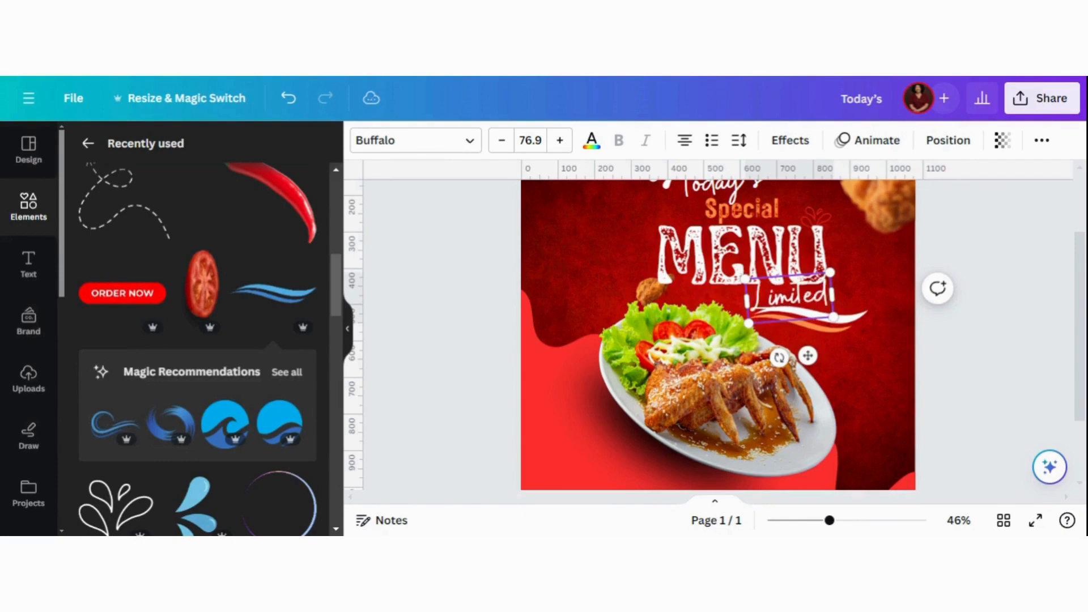
key("Return")
type("Offer")
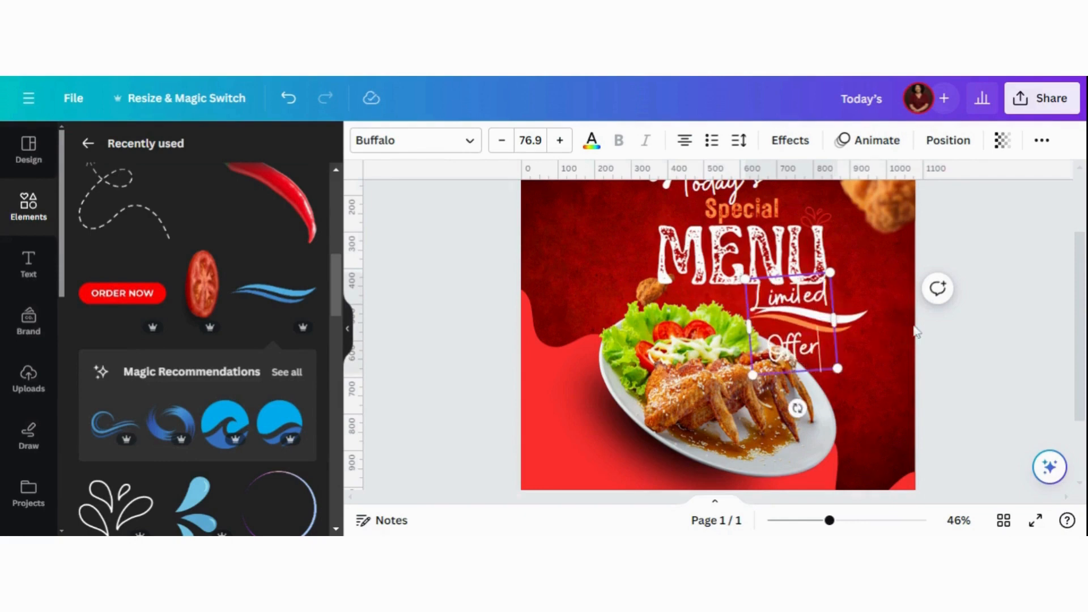
Fit "Limited Offer" on one line, reduce it to size 49.5 and place it just above the wave
left_click_drag(861, 322, 901, 310)
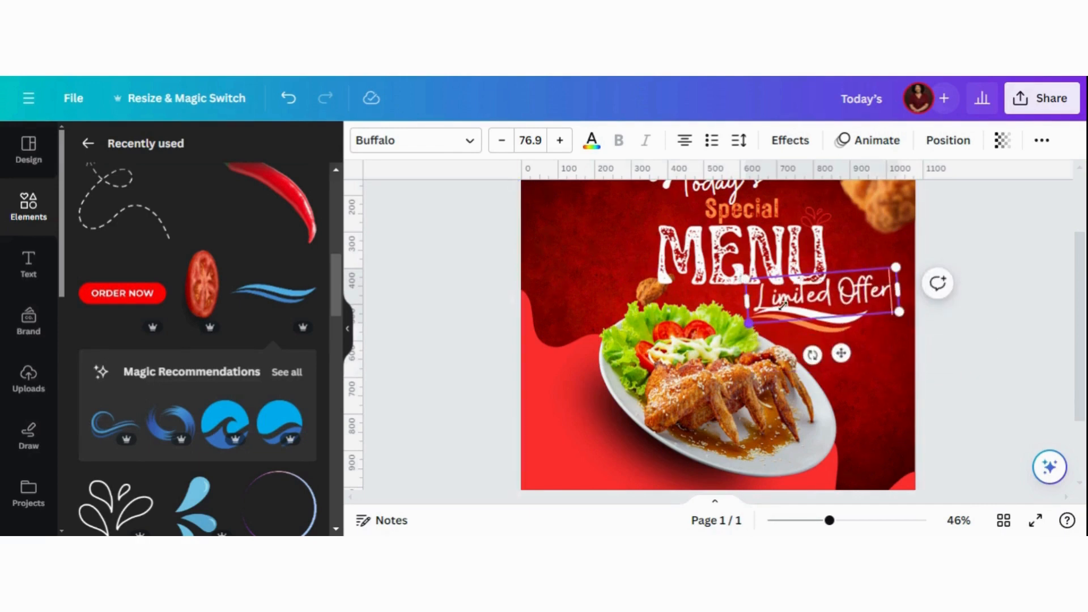
left_click_drag(748, 323, 800, 303)
left_click_drag(853, 339, 819, 344)
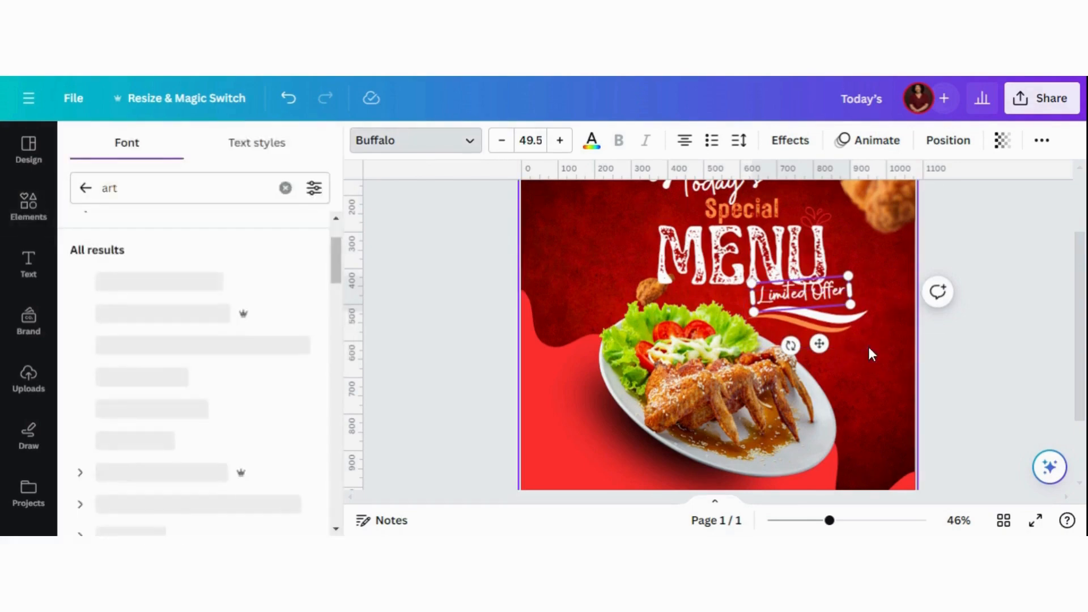
Change the "Limited Offer" font to Breathing and reduce the text to size 23.1 on one line
left_click(285, 187)
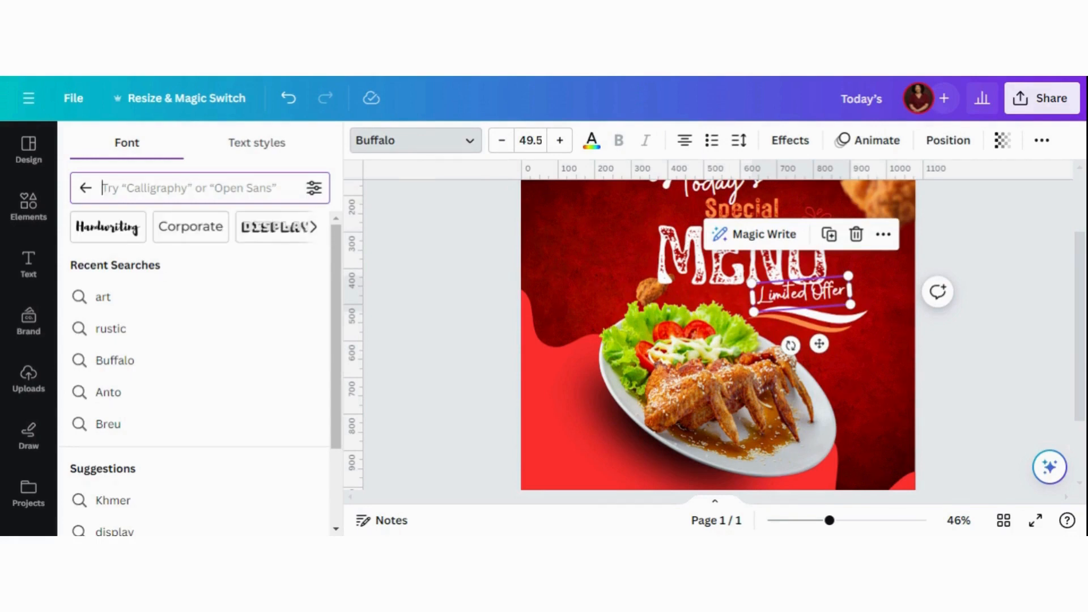
type("breathing")
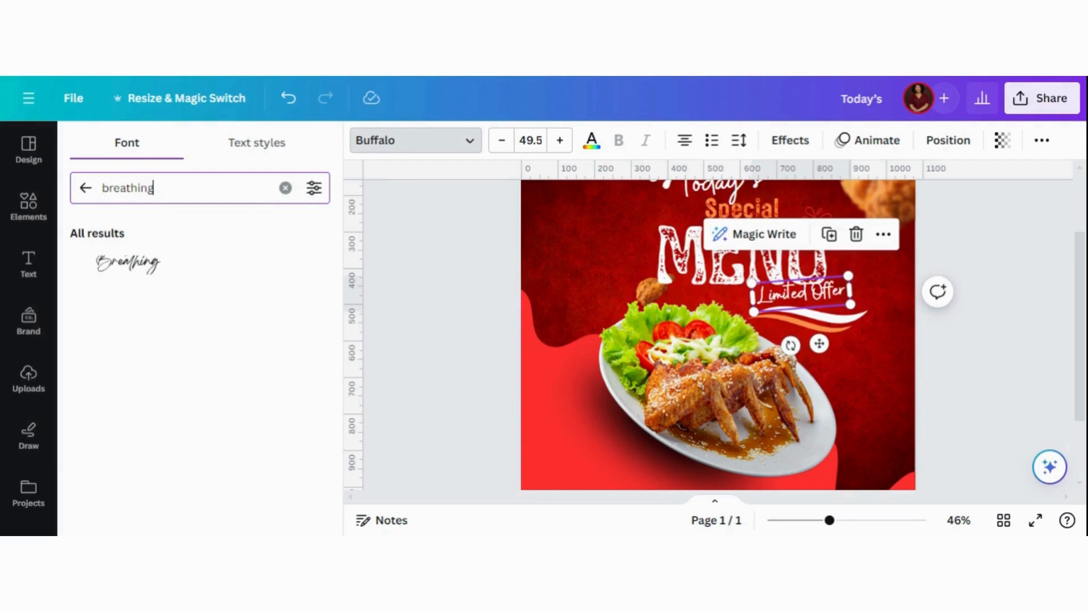
left_click(133, 266)
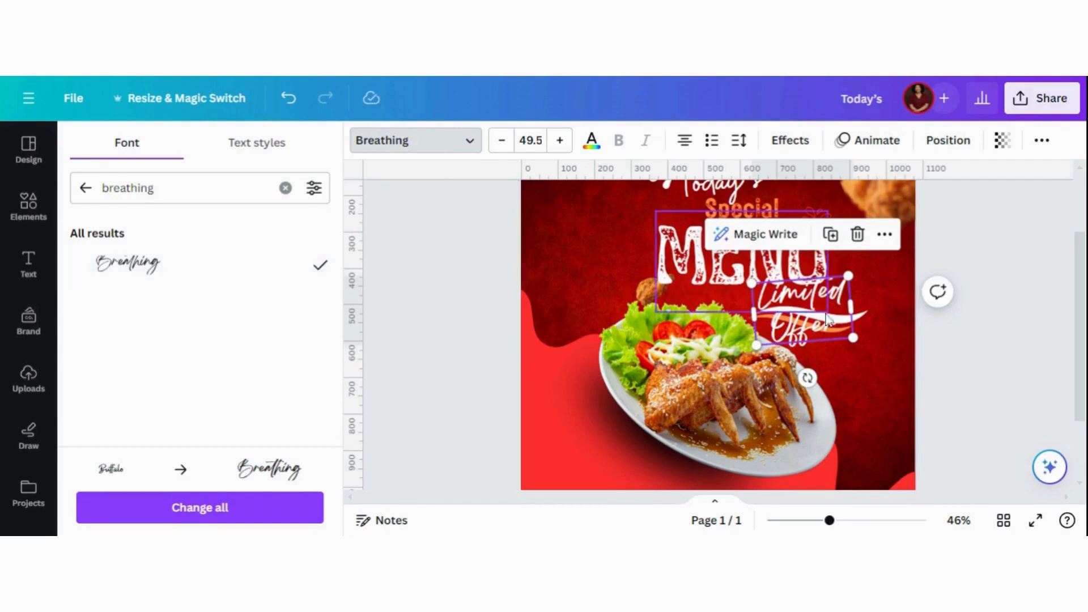
left_click_drag(873, 305, 831, 301)
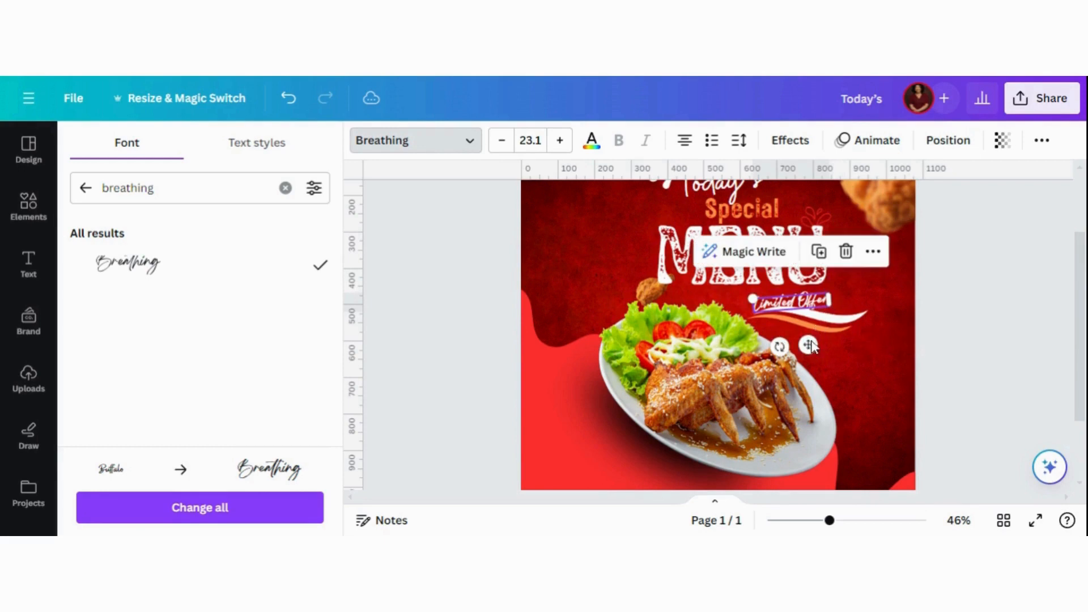
Move "Limited Offer" right so it sits just above the wave, and shrink the wave to nearly the caption's width
left_click_drag(815, 343, 828, 340)
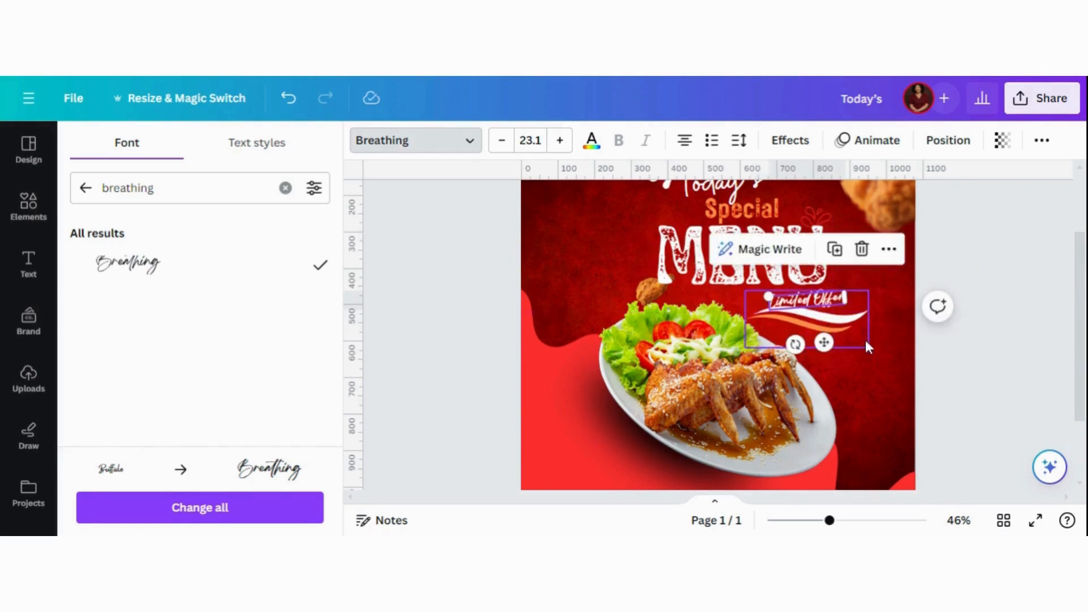
left_click(865, 344)
left_click_drag(868, 346, 812, 324)
Apply the Curve text shape to "Limited Offer" with a curve of 18 and shift the text left over the wave
left_click(818, 288)
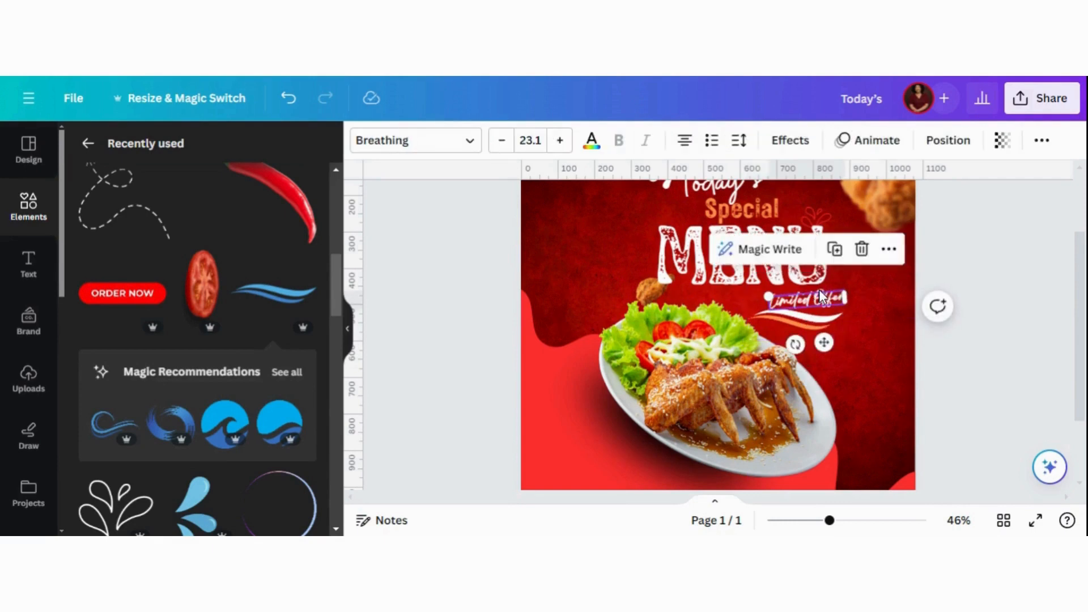
left_click(804, 143)
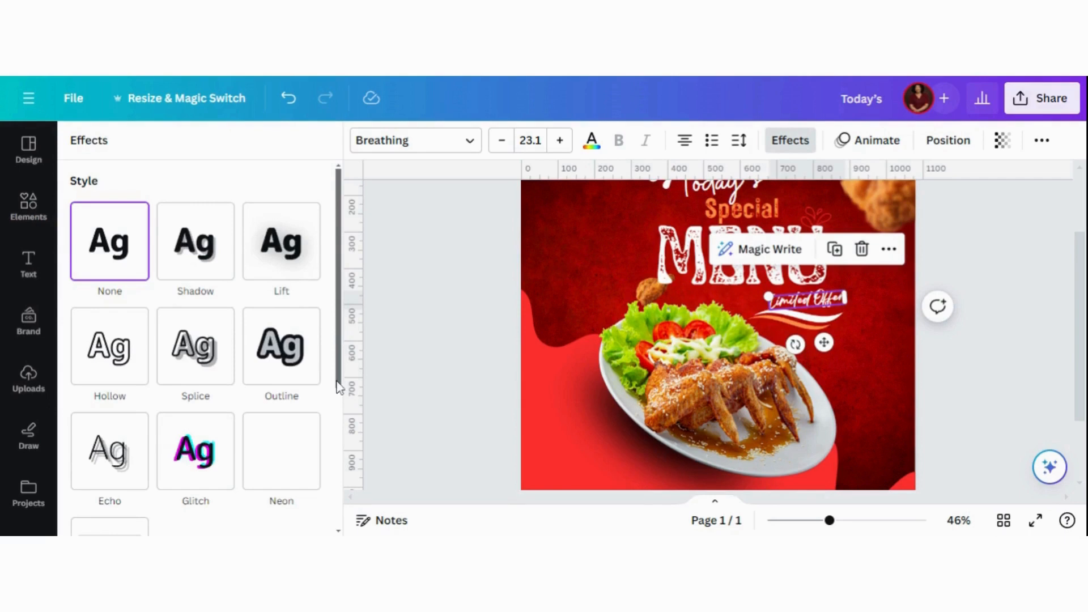
scroll(339, 388, "down", 5)
left_click(174, 514)
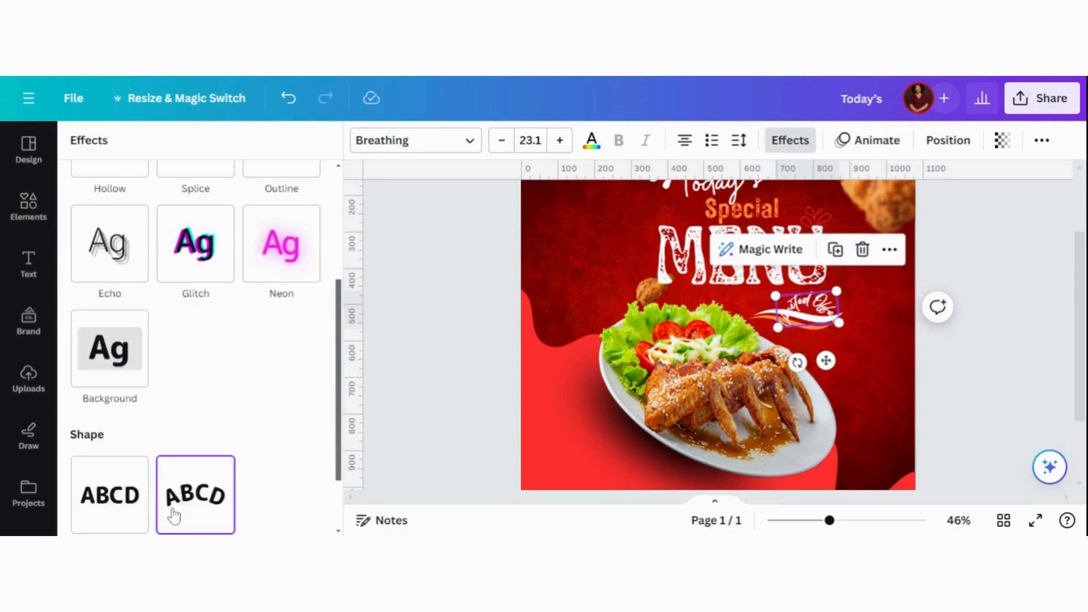
left_click_drag(339, 469, 220, 512)
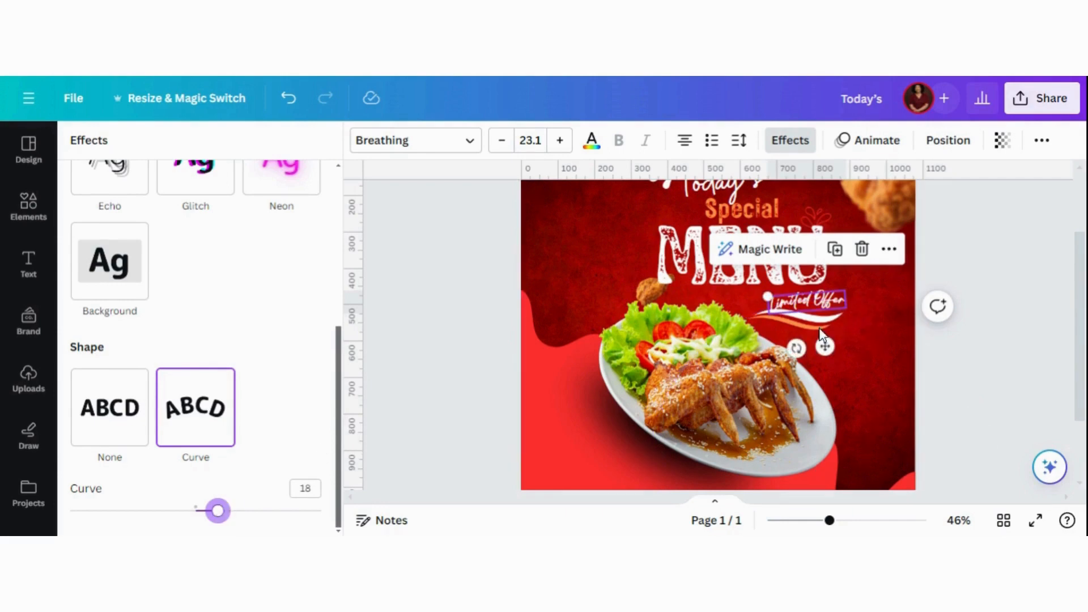
left_click_drag(824, 346, 815, 347)
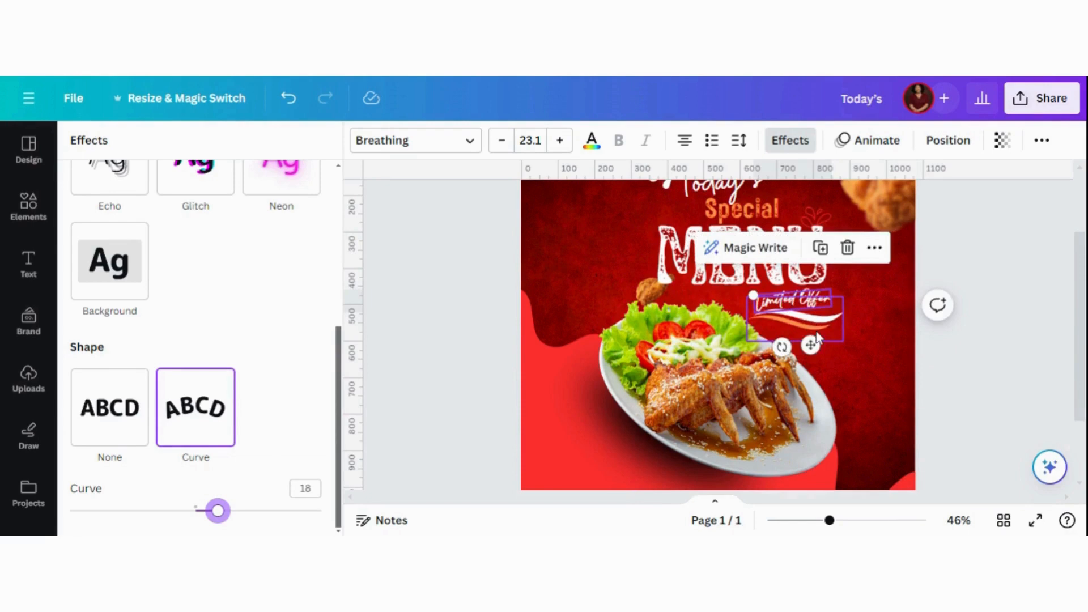
Rotate the wave slightly counterclockwise to follow the slant of "Limited Offer" and nudge it left beneath the text
left_click(810, 338)
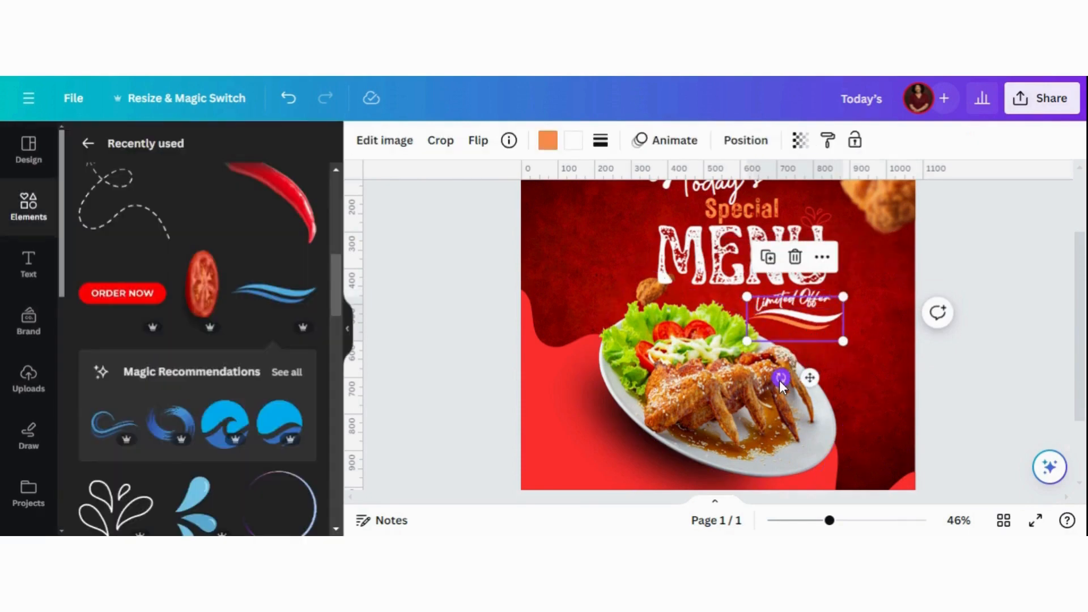
left_click_drag(779, 380, 787, 378)
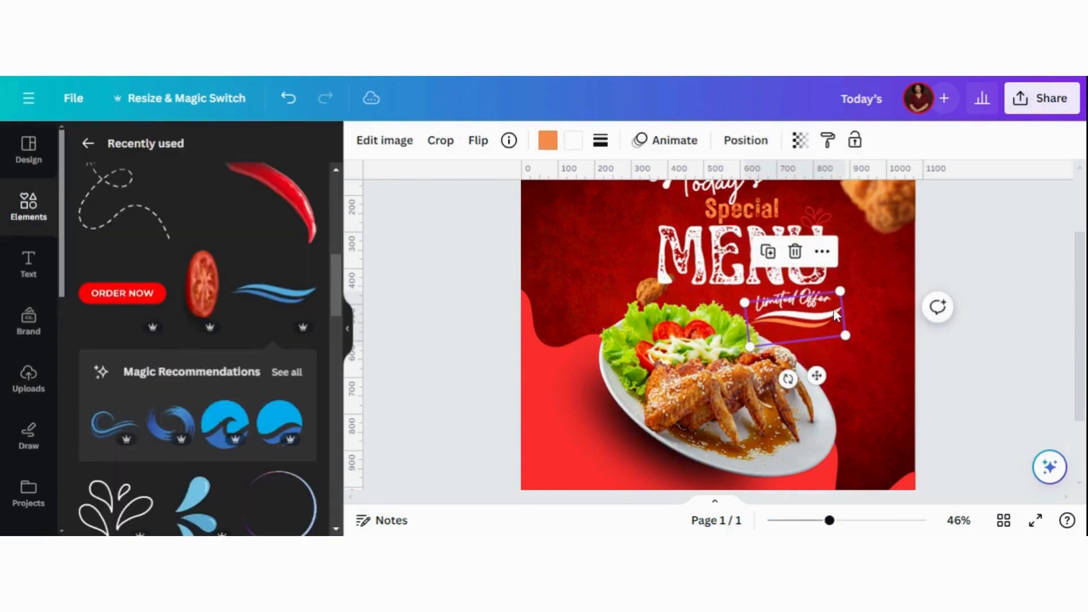
left_click_drag(828, 314, 825, 315)
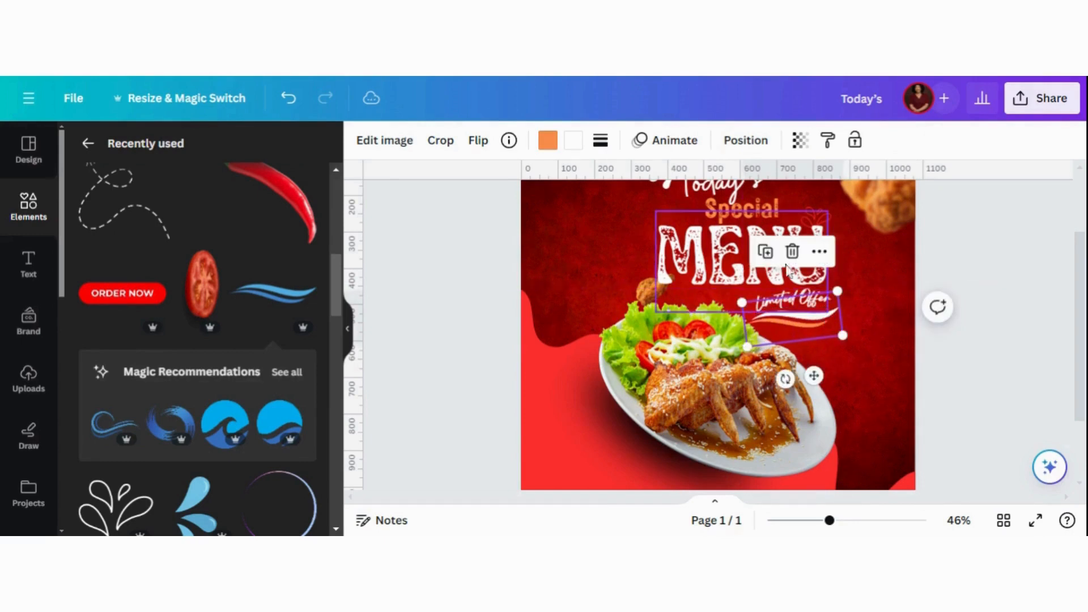
Recolor the "Limited Offer" text with the orange document color
left_click(850, 287)
left_click(819, 299)
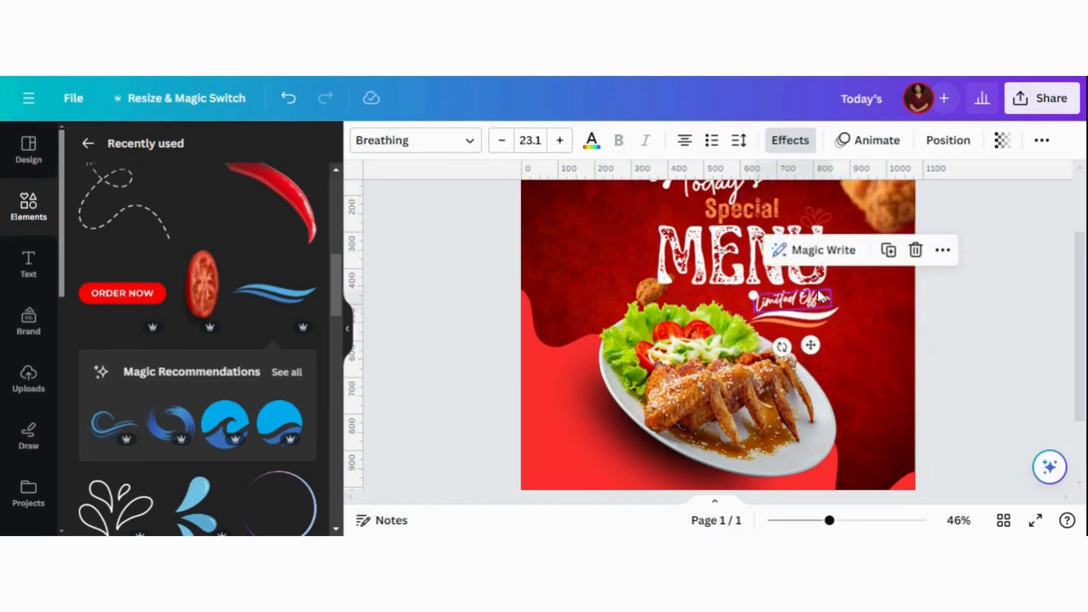
left_click(591, 142)
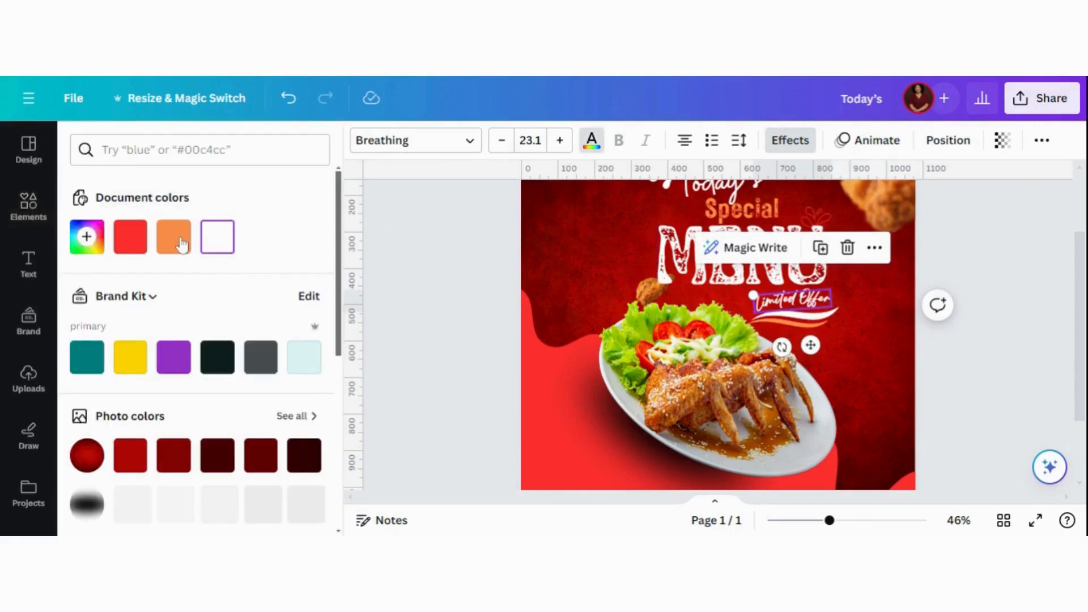
left_click(176, 238)
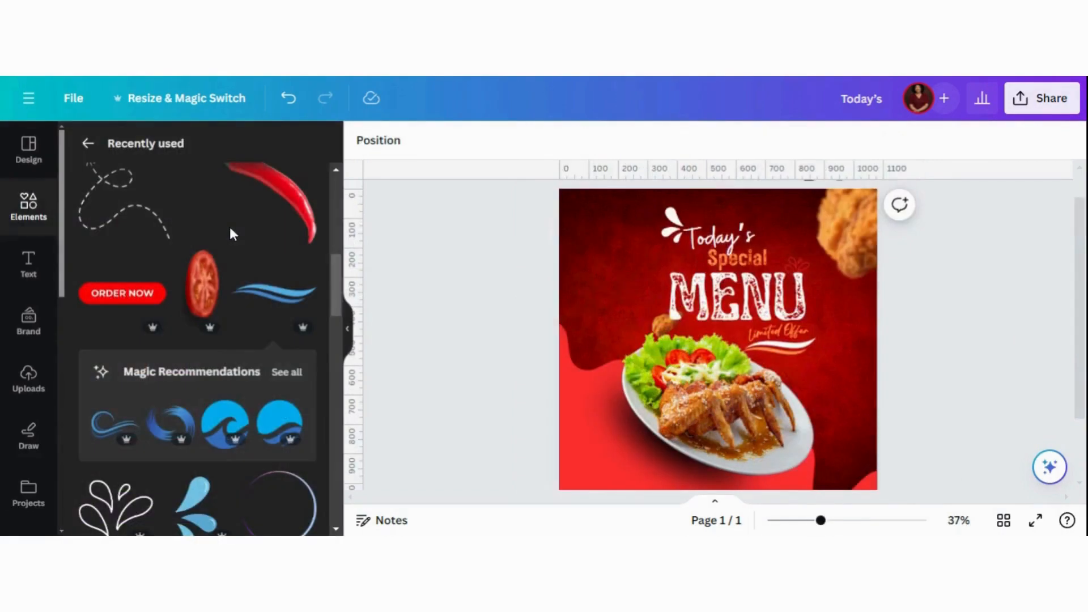
Add the tomato slice, shrink and tilt it, and place it partly off the flyer's left edge above the red wave
left_click(210, 267)
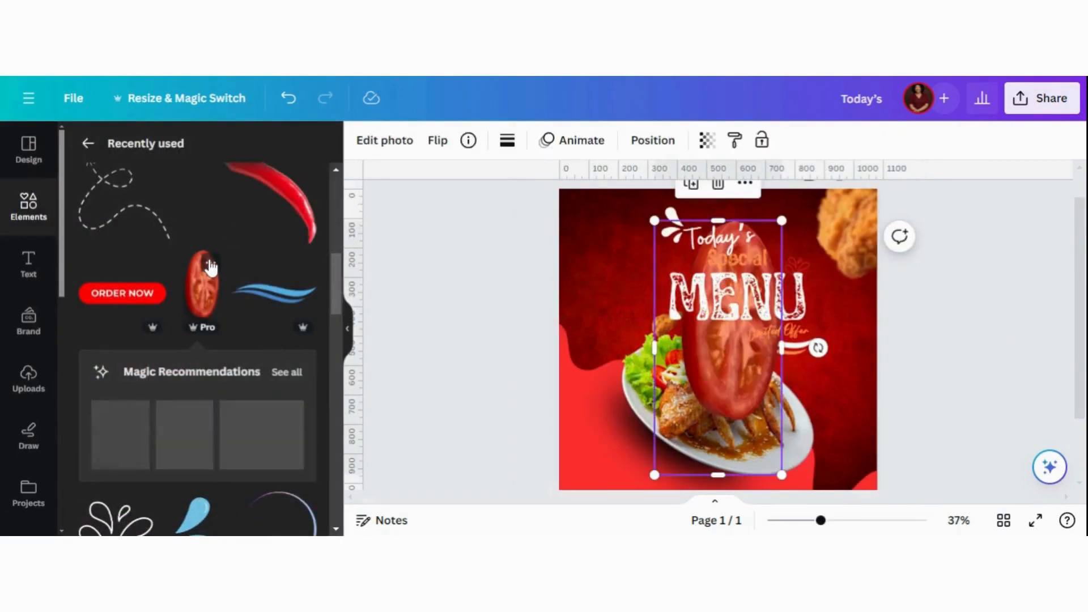
left_click(209, 264)
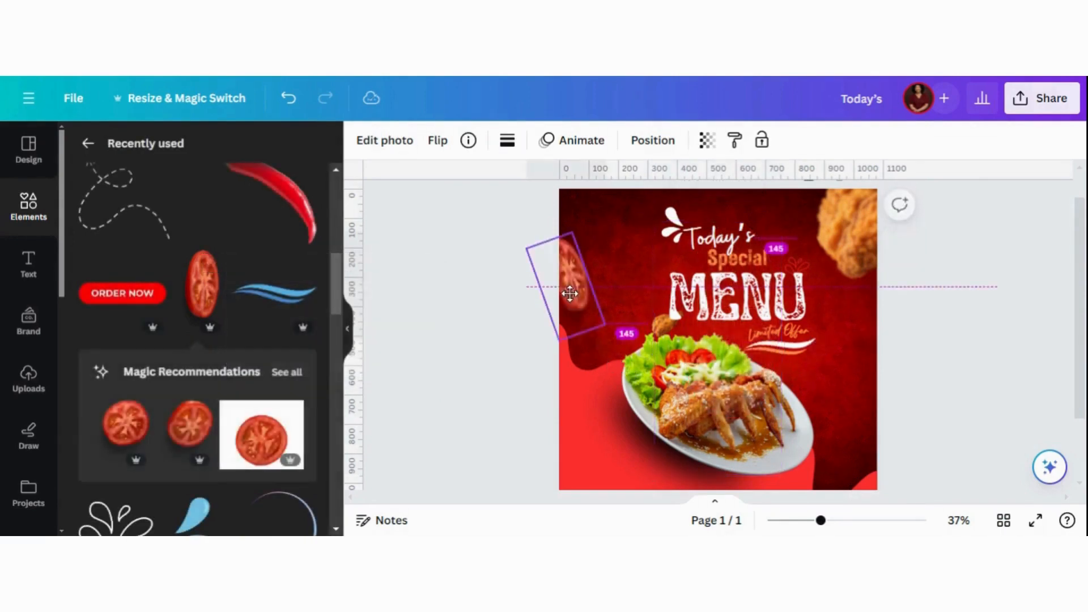
left_click_drag(568, 286, 576, 318)
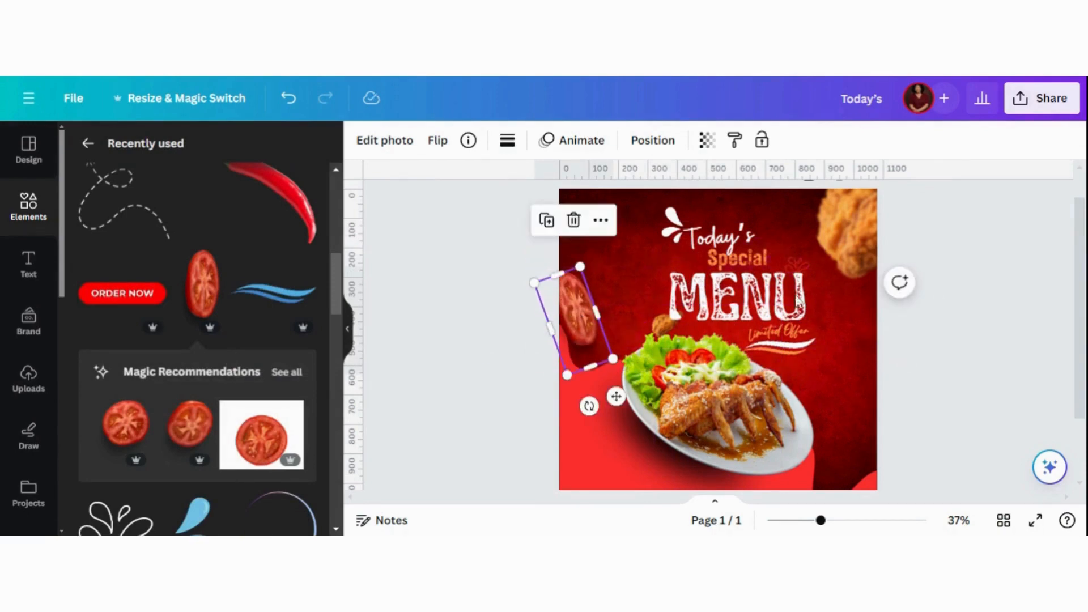
Add the red chili pepper, shrink and rotate it upright, and place it beside the plate at the flyer's right edge
left_click(298, 209)
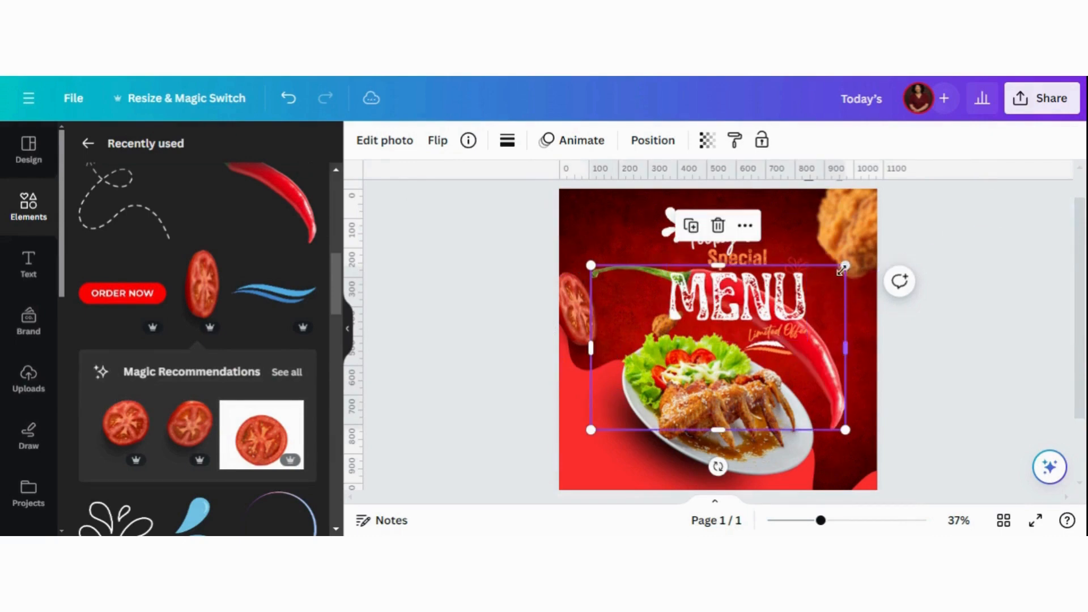
left_click_drag(774, 336, 744, 330)
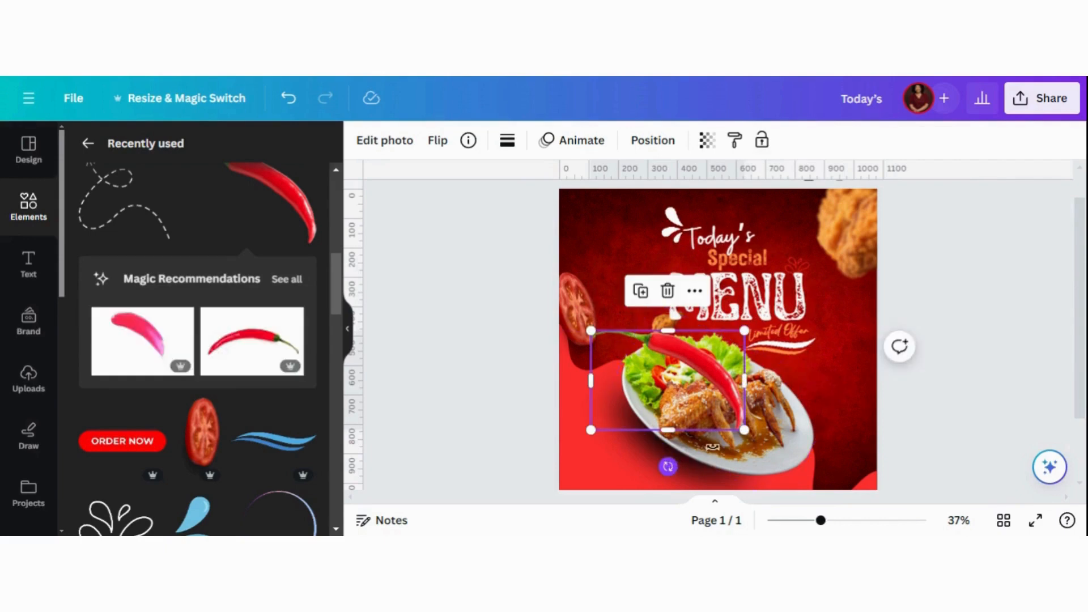
left_click_drag(668, 466, 714, 333)
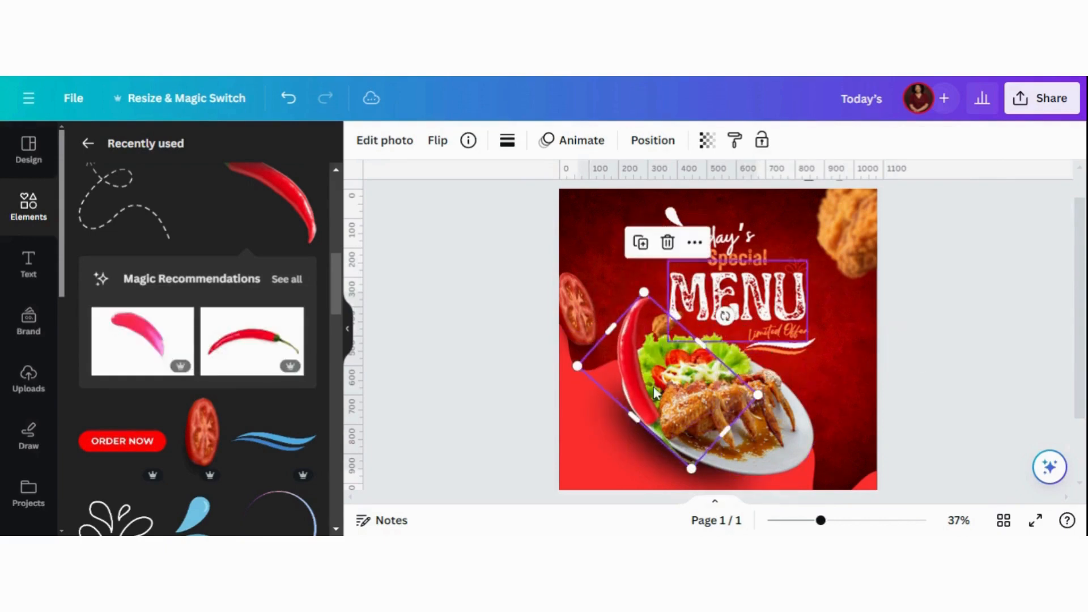
left_click_drag(823, 415, 842, 414)
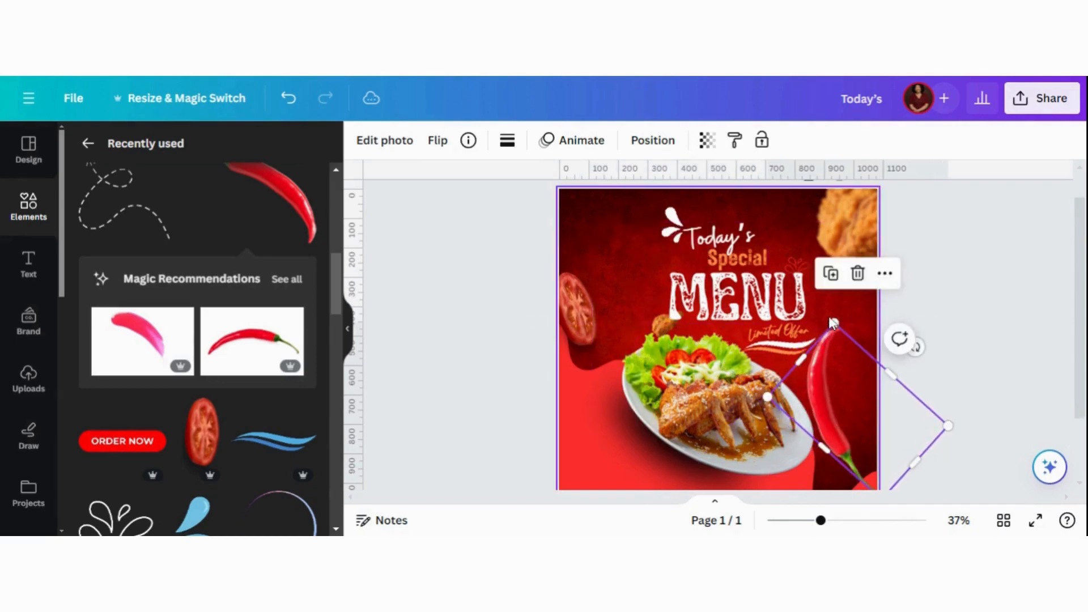
Shrink the chili further, tilt it partly off the flyer's right edge and apply the Blur effect to it
left_click_drag(838, 334, 844, 353)
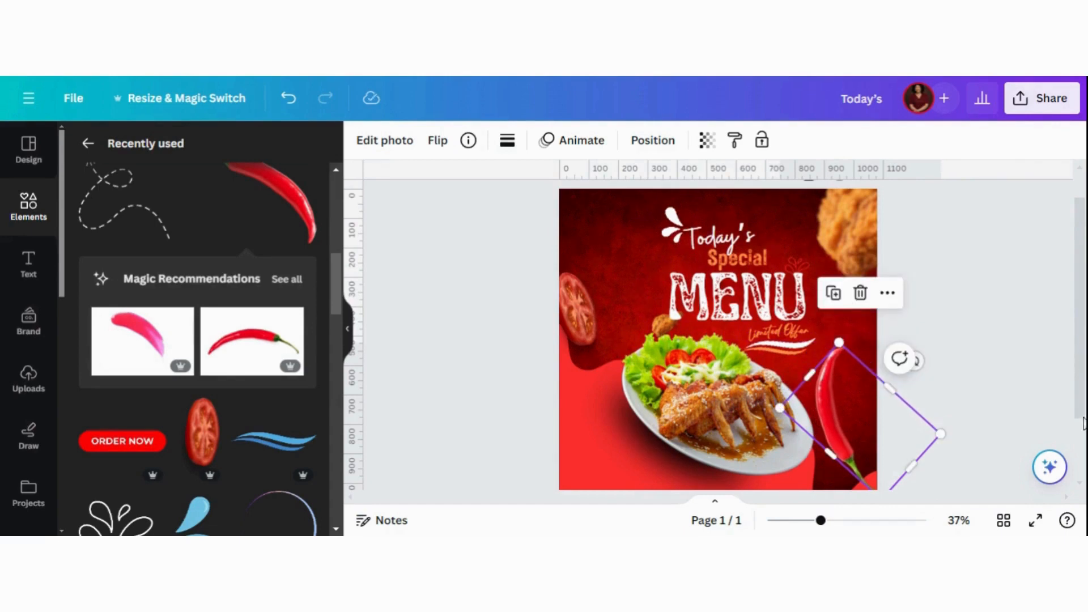
scroll(1083, 425, "down", 1)
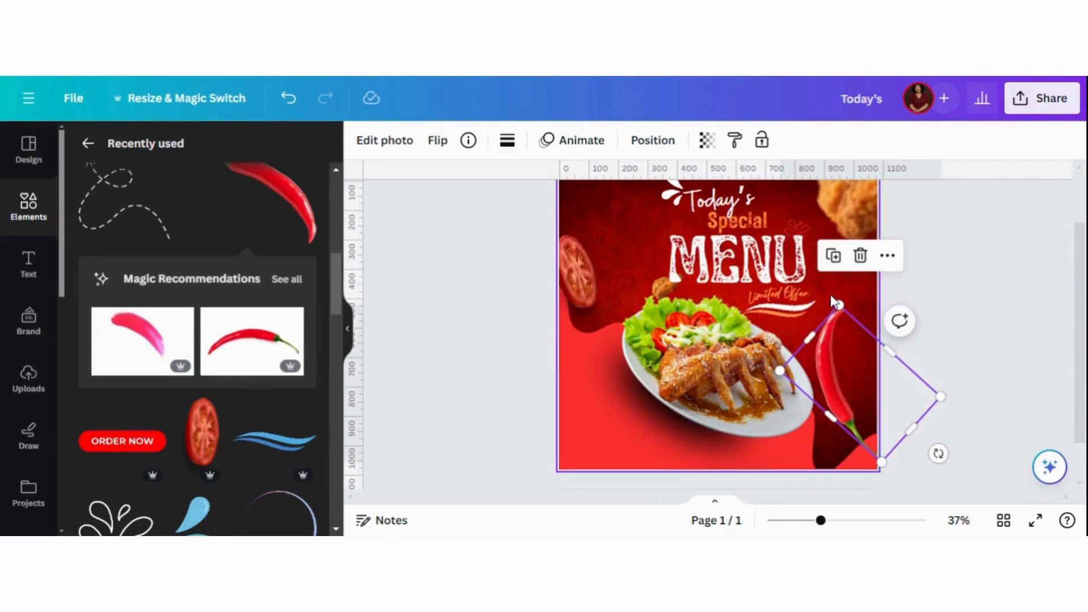
left_click_drag(840, 314, 844, 347)
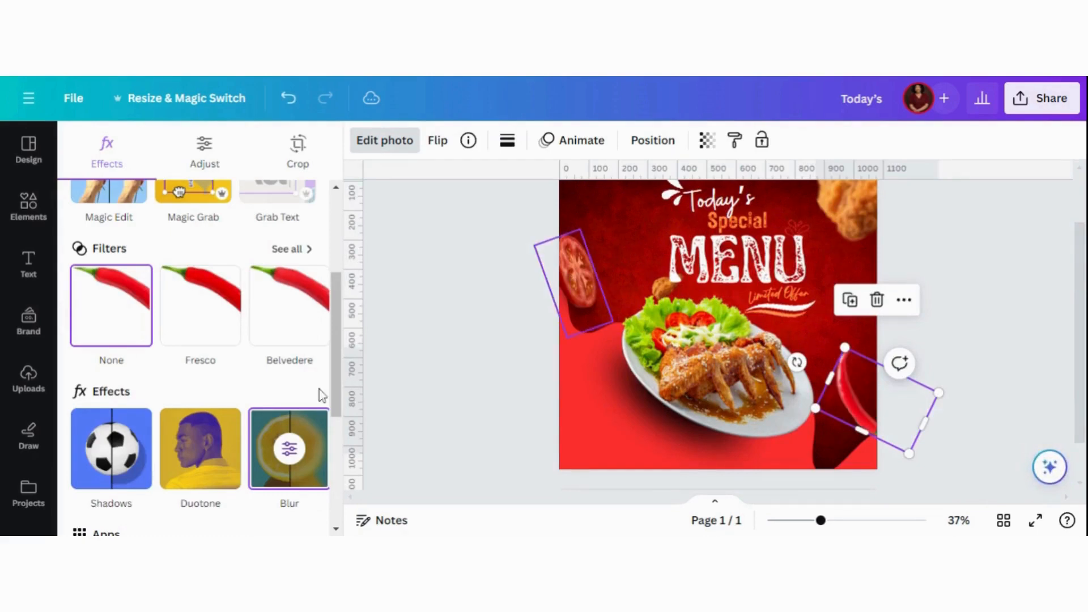
Add the red "ORDER NOW" button graphic and reduce it to about 288 × 71
left_click(589, 280)
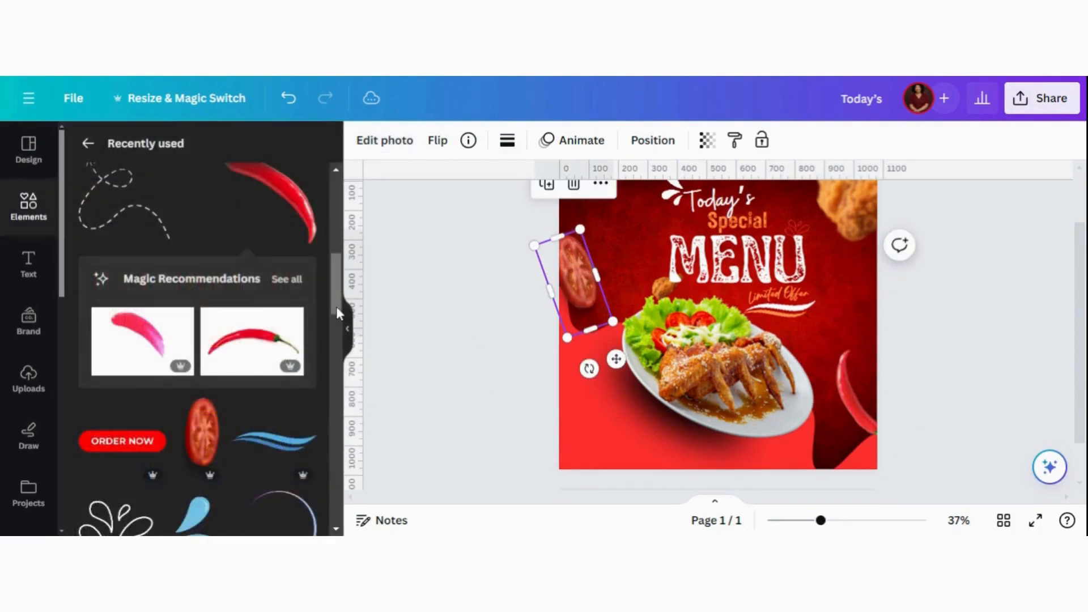
left_click_drag(335, 306, 332, 331)
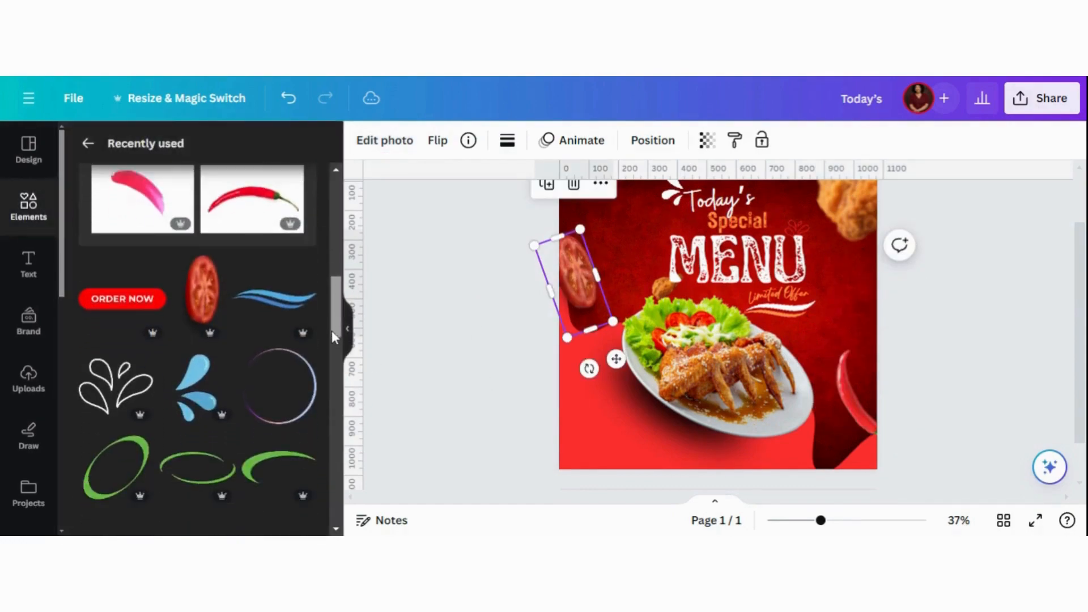
left_click(122, 305)
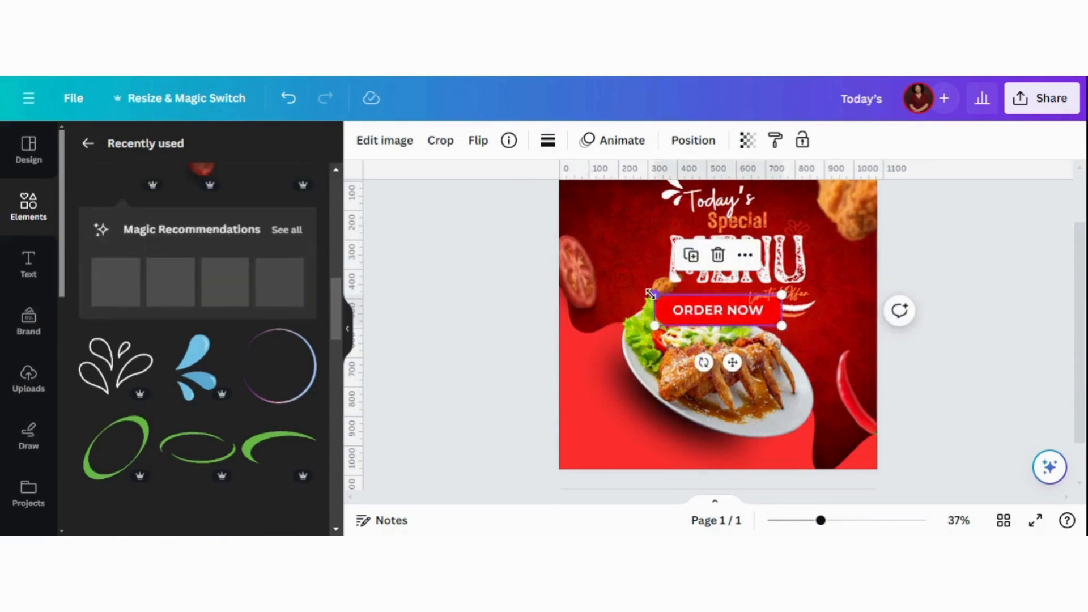
left_click_drag(655, 295, 695, 313)
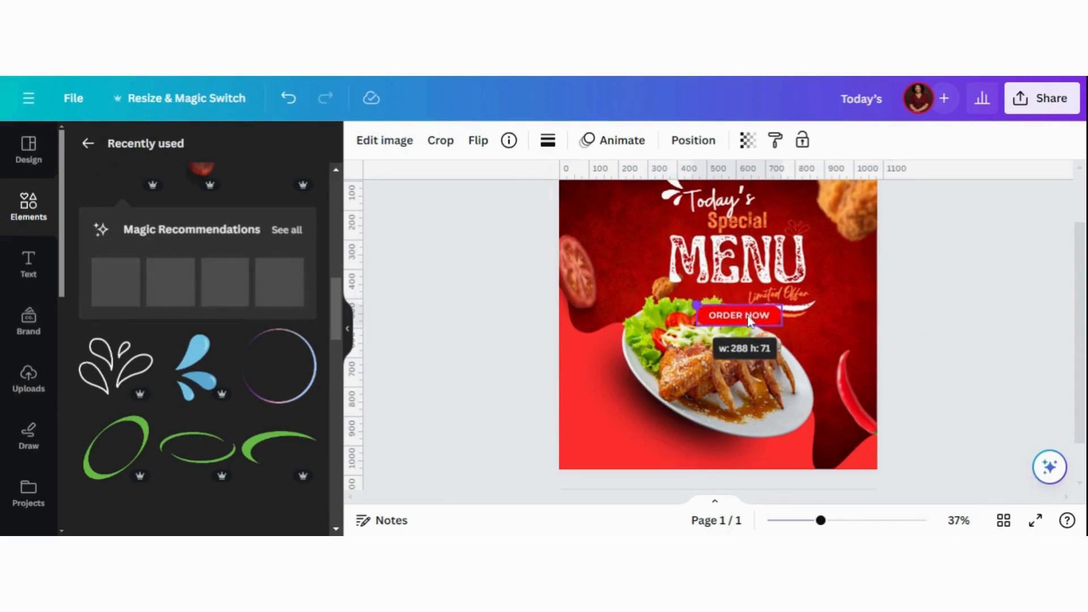
Move the "ORDER NOW" button to the flyer's lower-right corner and recolor its red fill with the darkest maroon photo color
left_click_drag(757, 359, 817, 493)
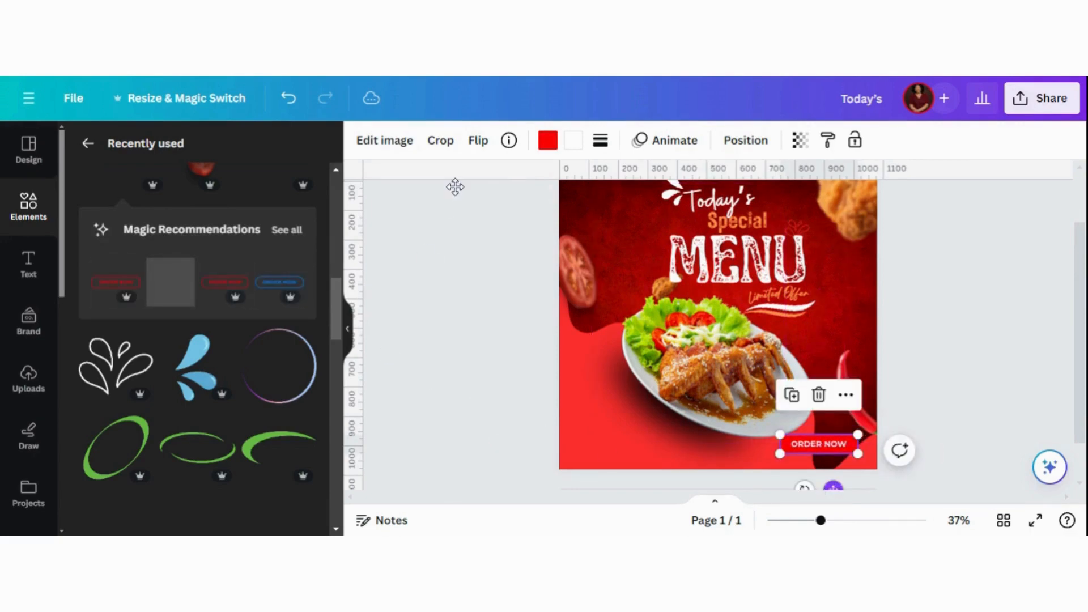
left_click(547, 142)
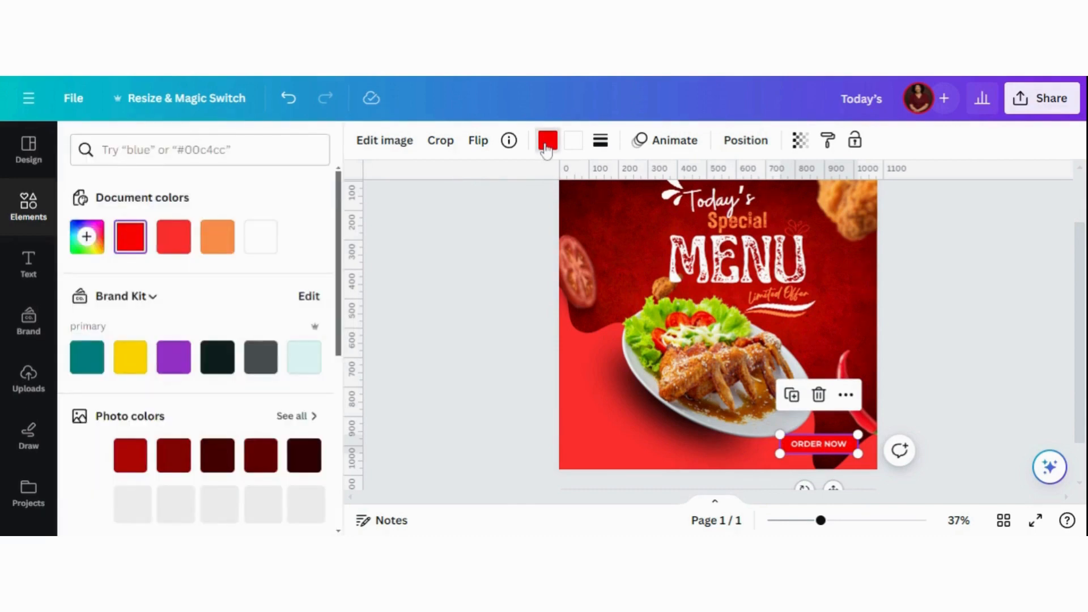
left_click(304, 457)
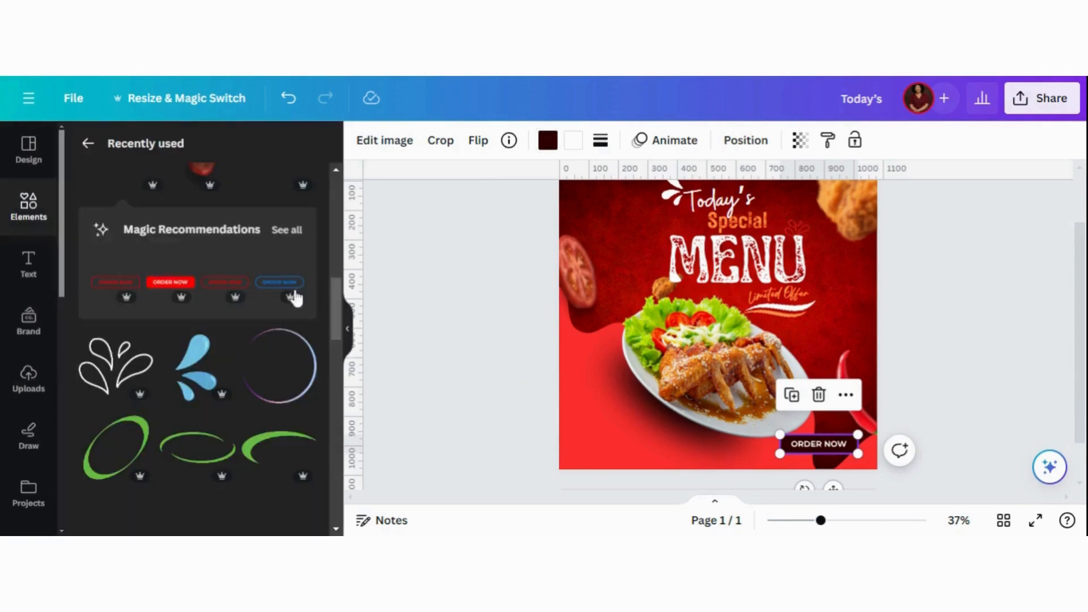
Add the dashed curly arrow from the recently used elements and rotate it so its arrowhead points downward
scroll(335, 314, "down", 1)
left_click_drag(335, 314, 334, 267)
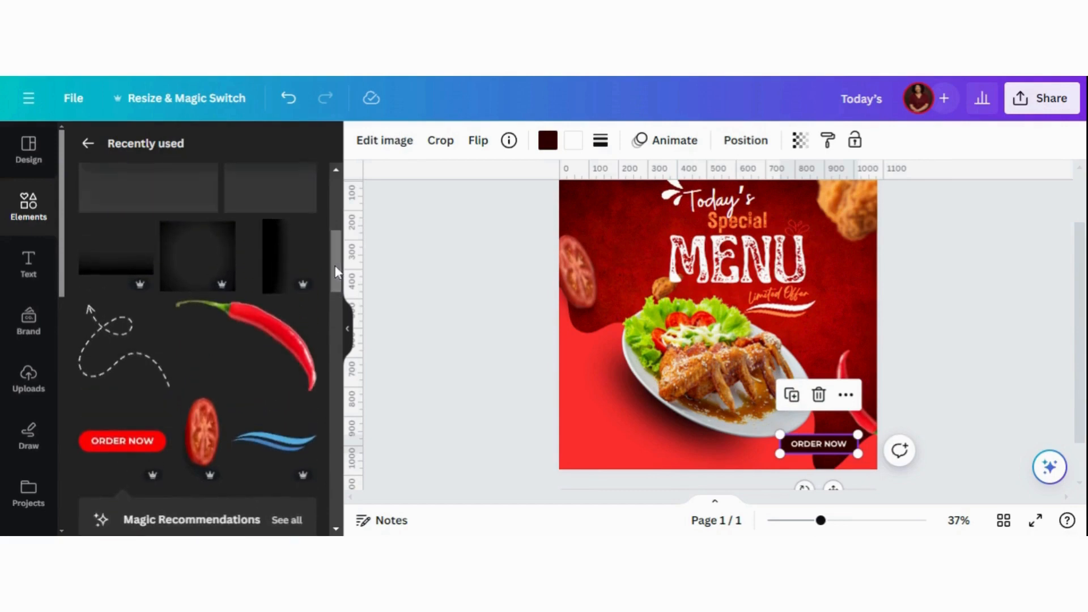
left_click(87, 377)
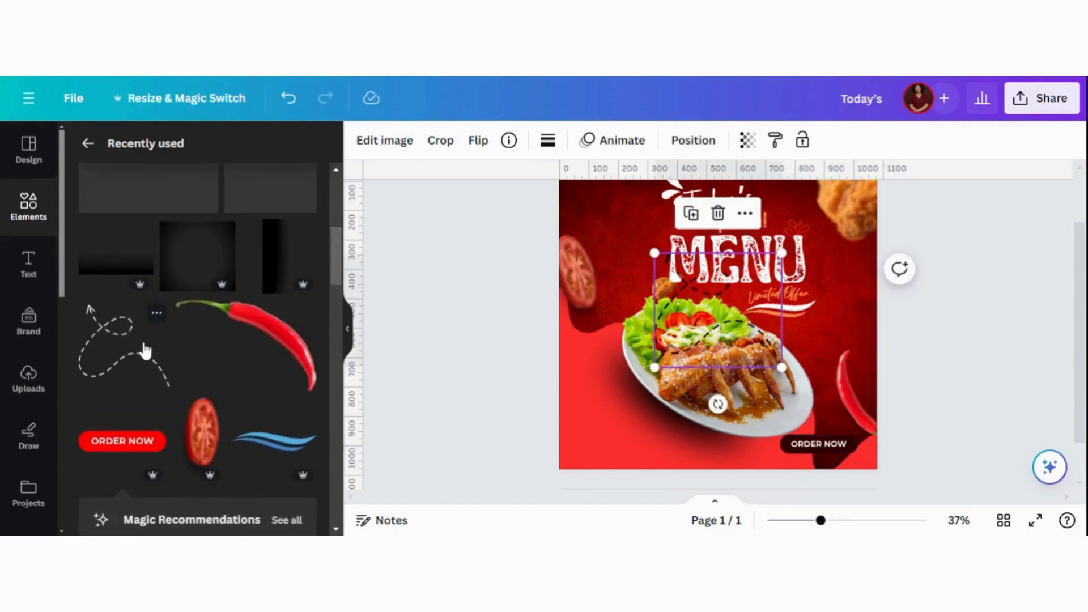
left_click_drag(717, 403, 718, 317)
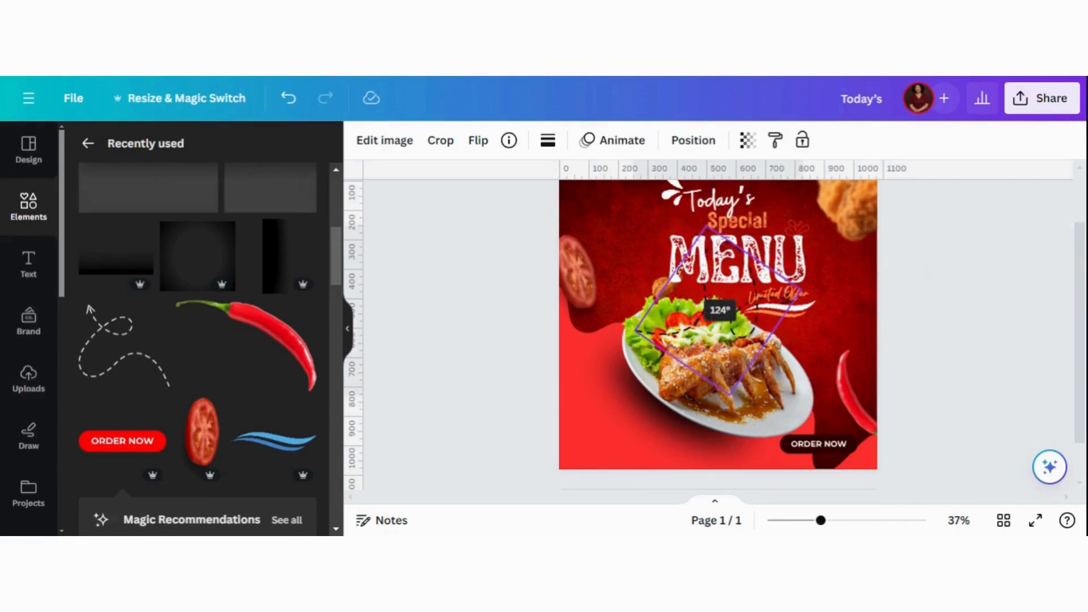
left_click_drag(688, 258, 760, 237)
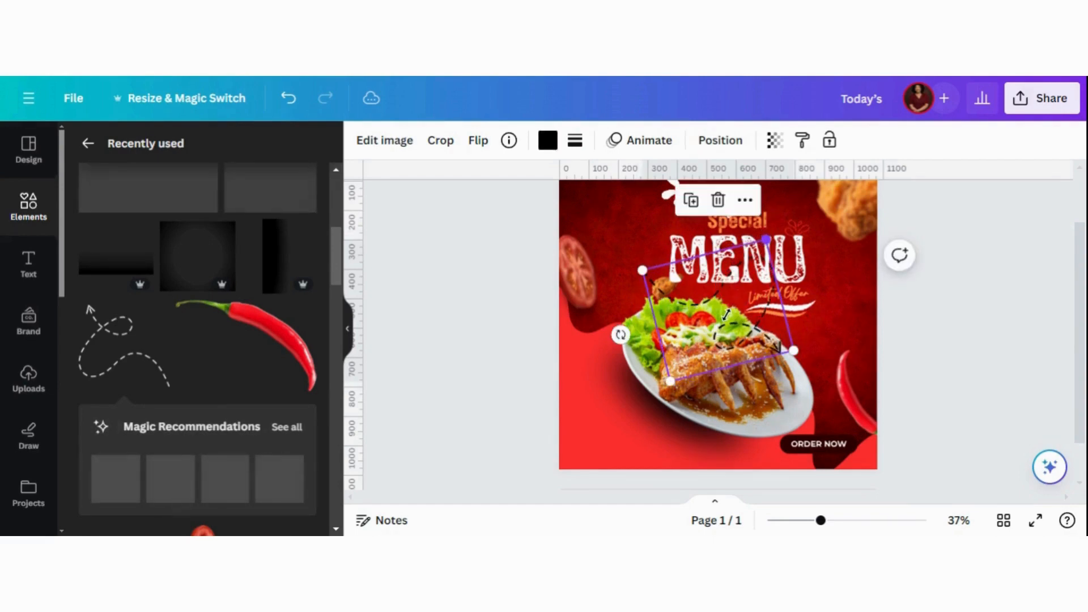
Shrink the dashed arrow and place it directly above the "ORDER NOW" button, with its arrowhead pointing at the button
left_click_drag(727, 315, 709, 403)
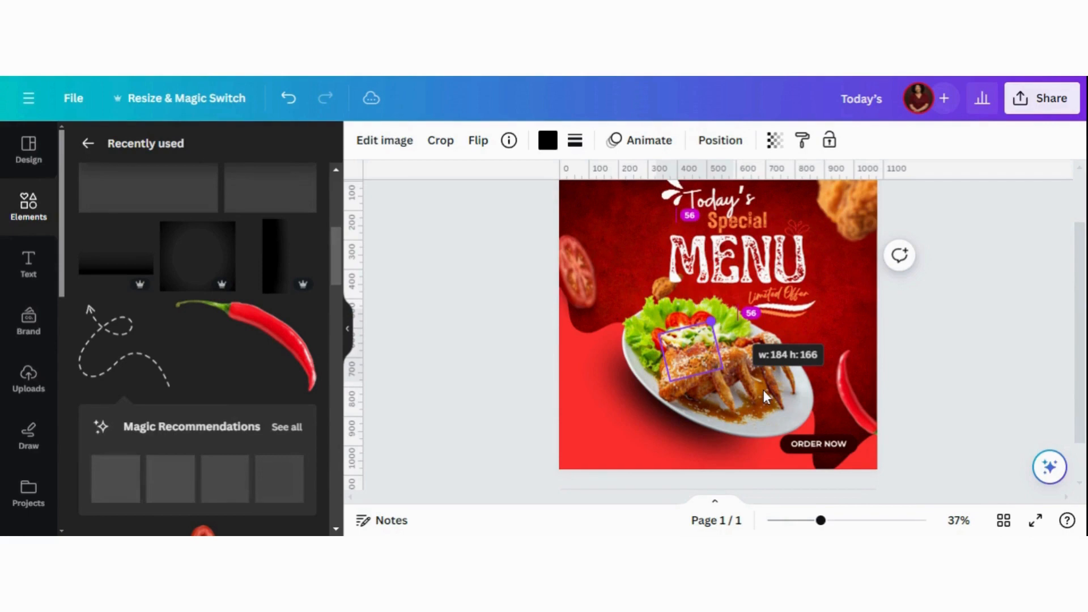
left_click(703, 350)
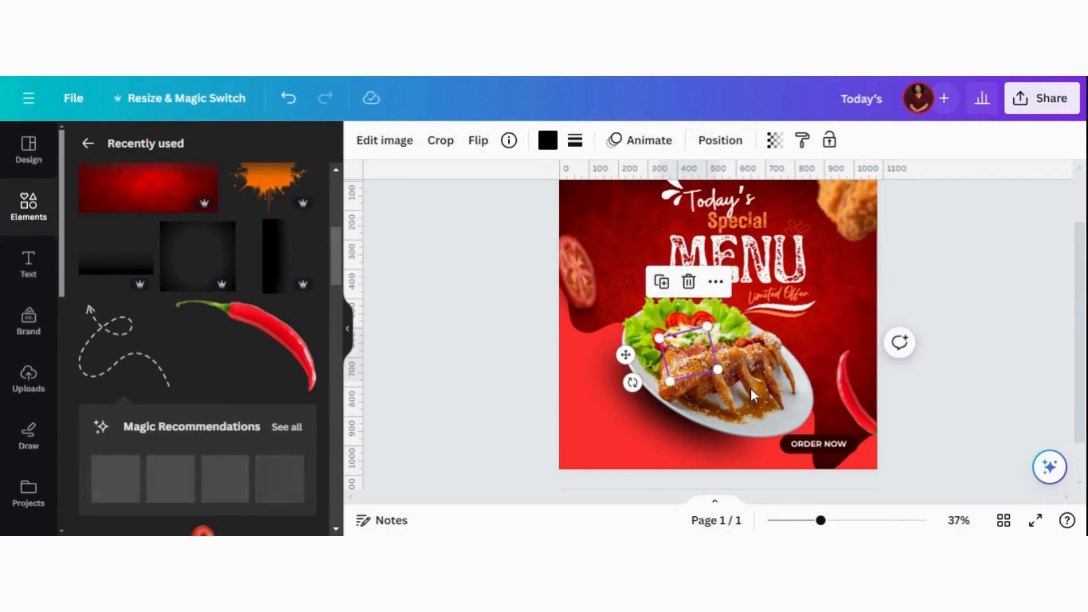
left_click_drag(684, 357, 801, 407)
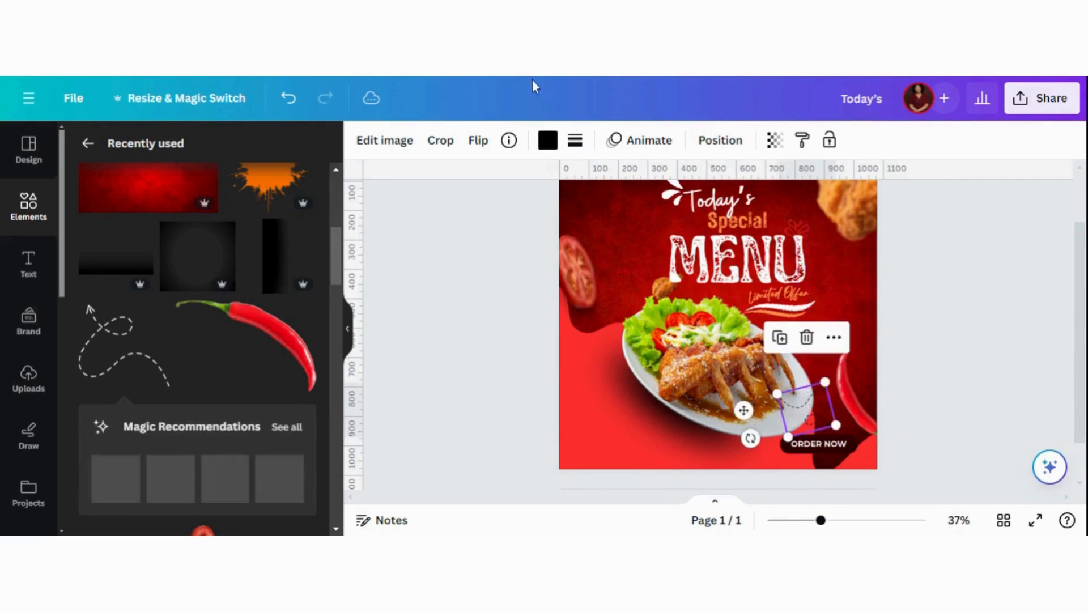
Recolor the dashed arrow white and rotate it slightly above the "ORDER NOW" button
left_click(544, 140)
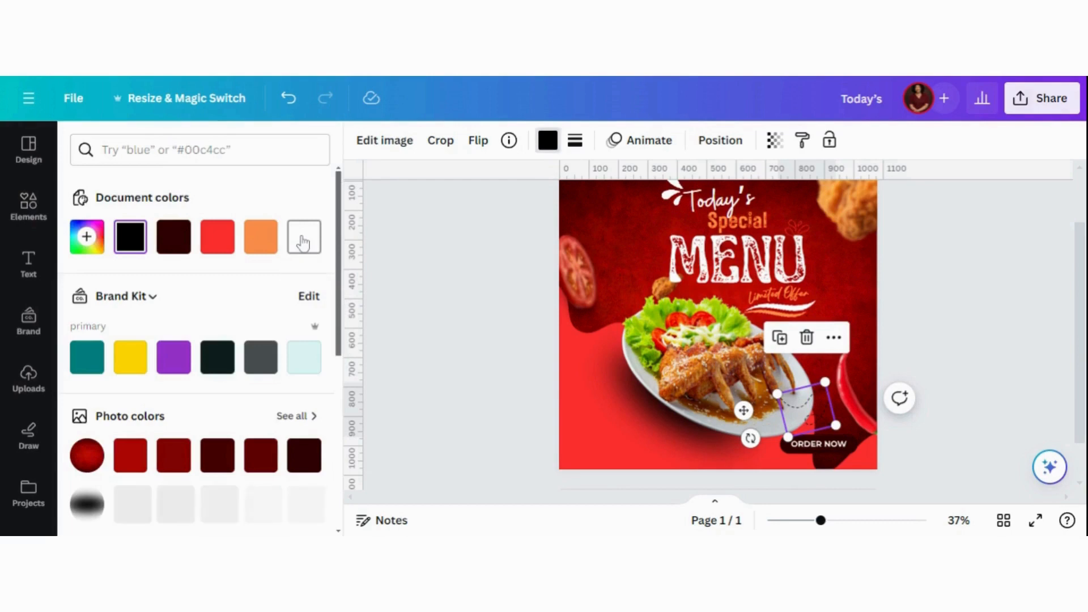
left_click(303, 238)
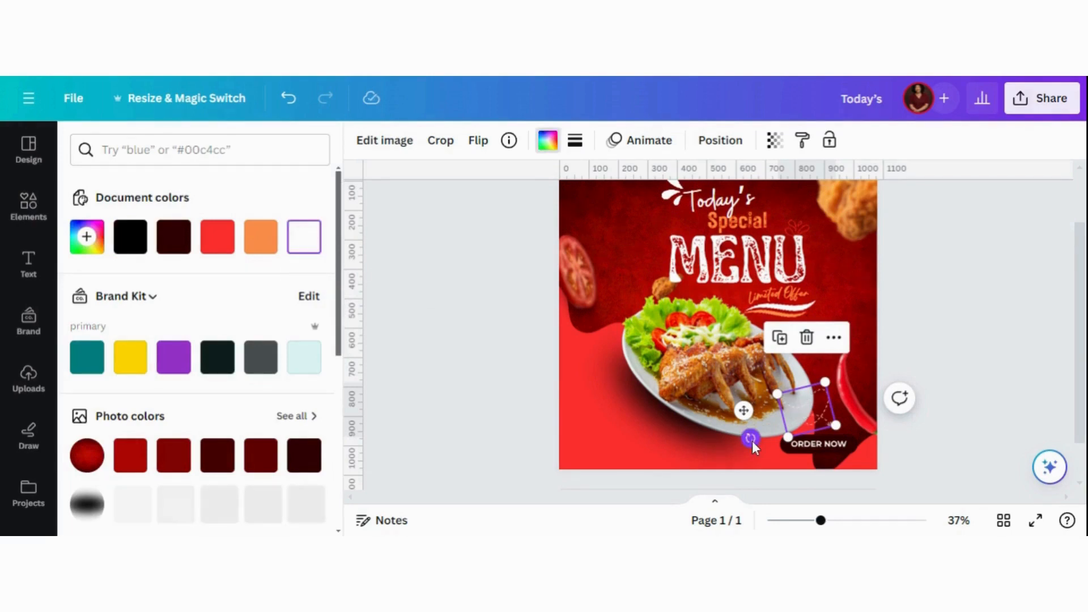
left_click_drag(750, 439, 740, 429)
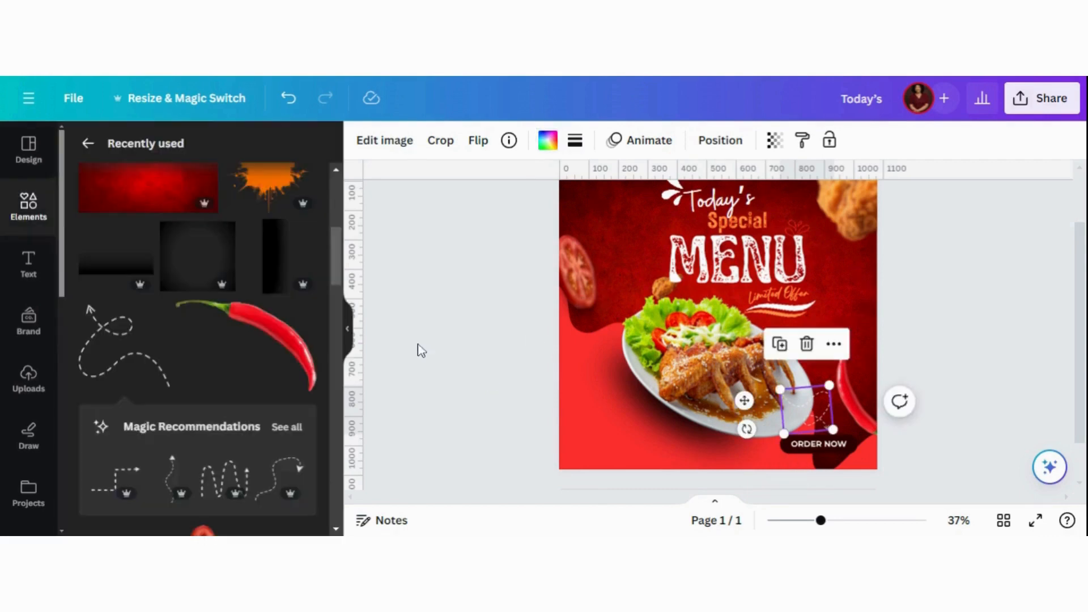
Add a heading text box and replace its placeholder text with the contact phone number
scroll(338, 256, "up", 3)
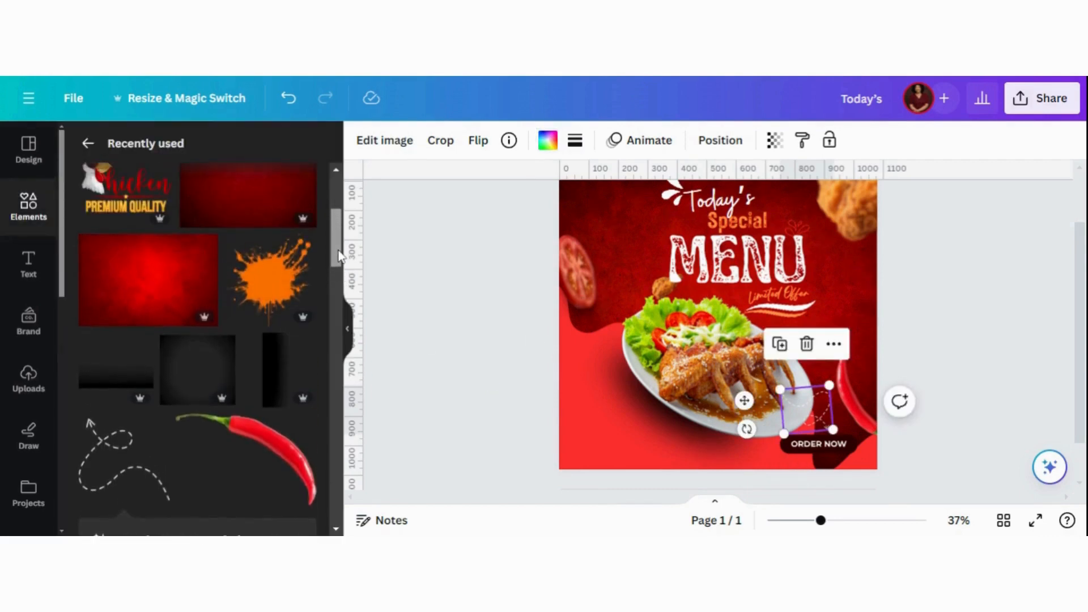
left_click(29, 266)
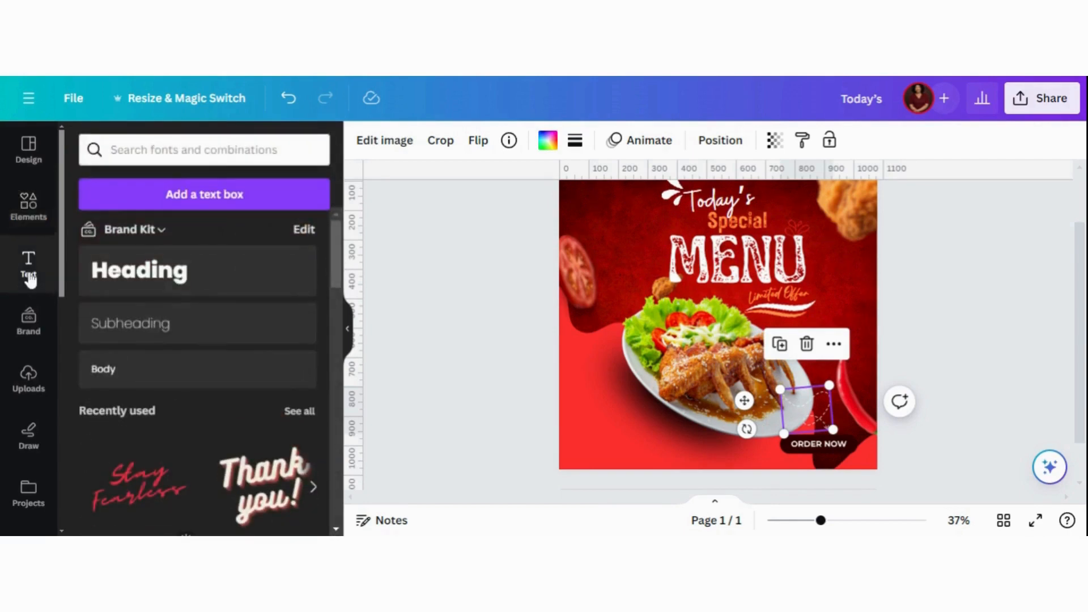
left_click(166, 273)
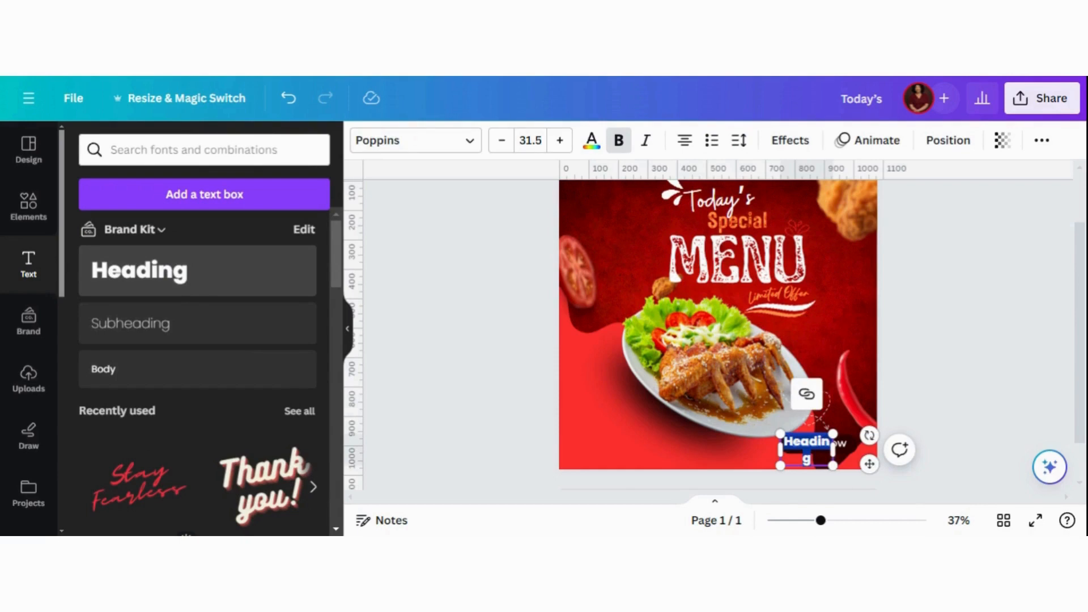
key("BackSpace")
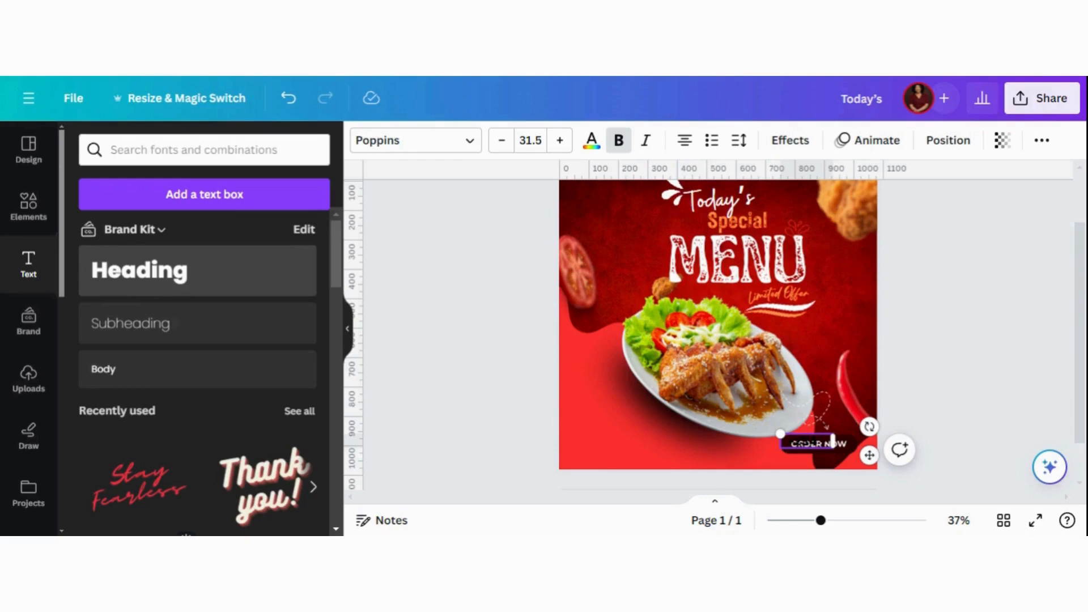
type("70")
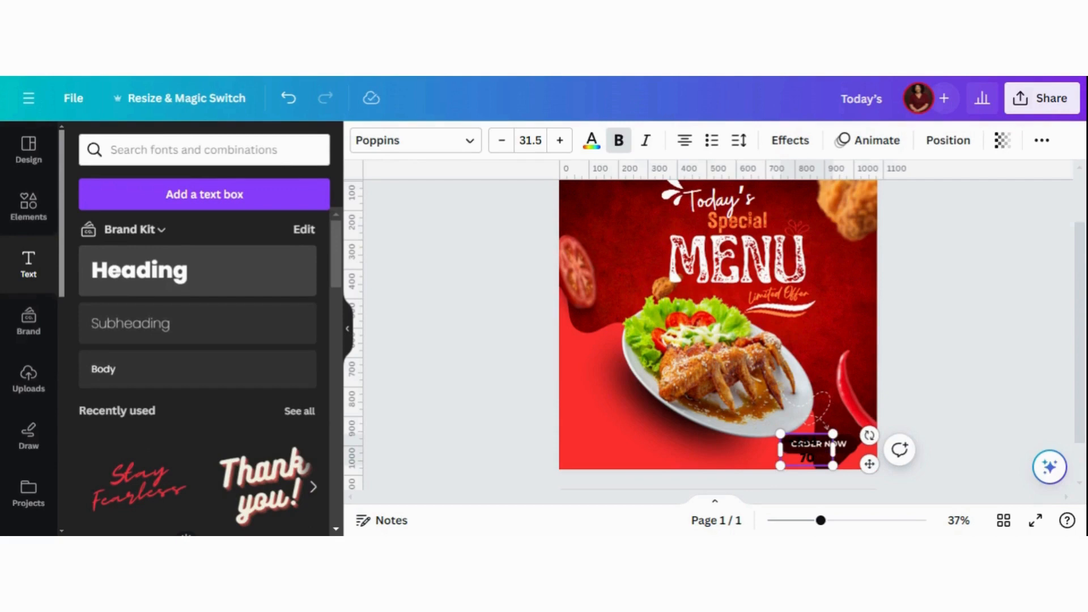
type("2-423")
Fit the phone number's text box to a single line and place it in the flyer's lower-left corner, level with the button
left_click_drag(701, 454, 692, 455)
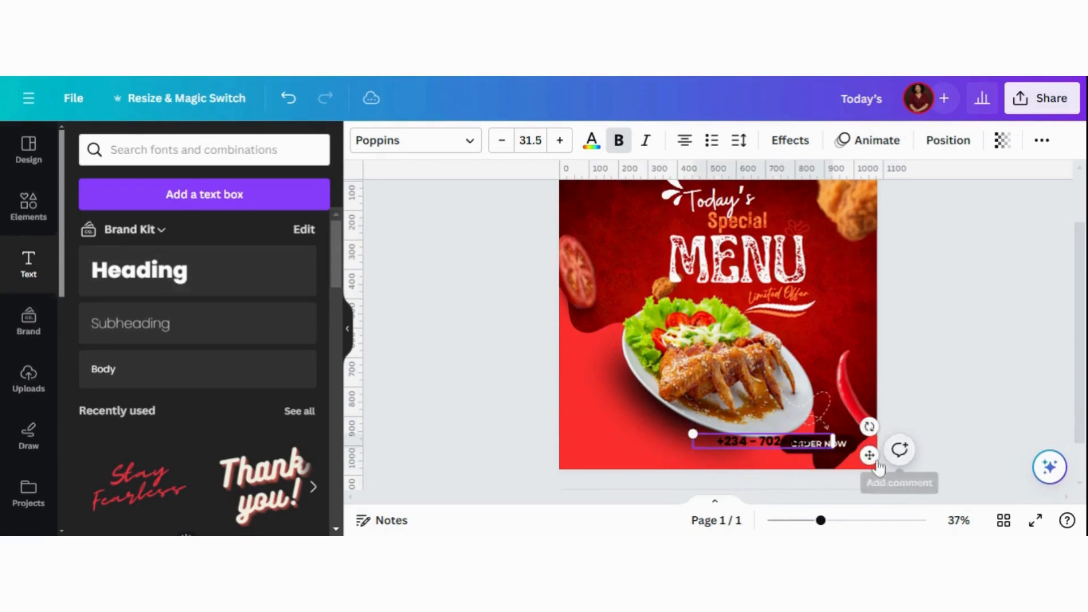
left_click_drag(868, 454, 746, 463)
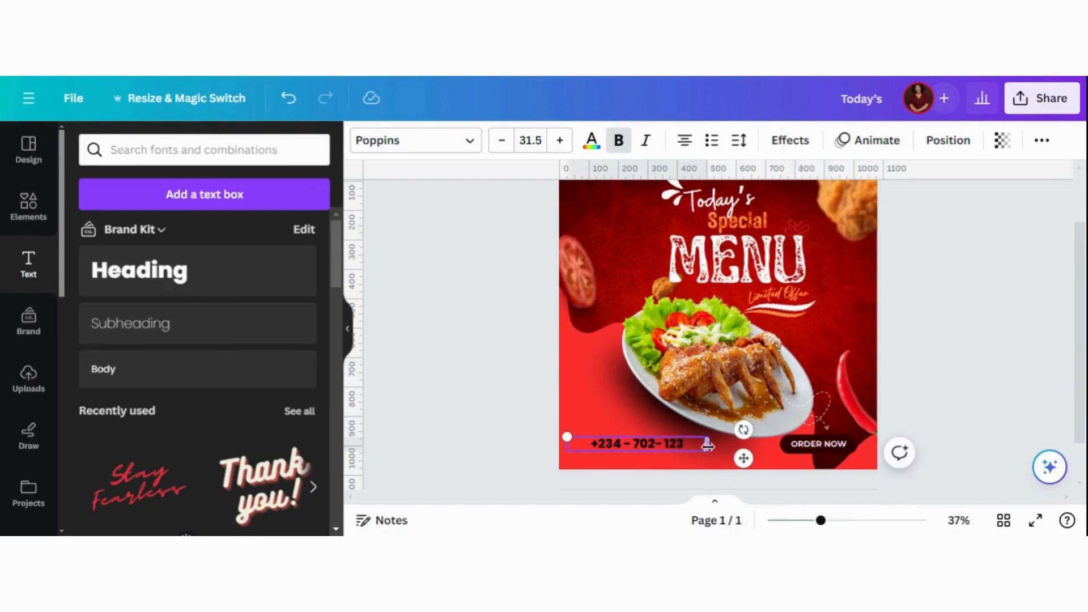
left_click_drag(707, 444, 683, 445)
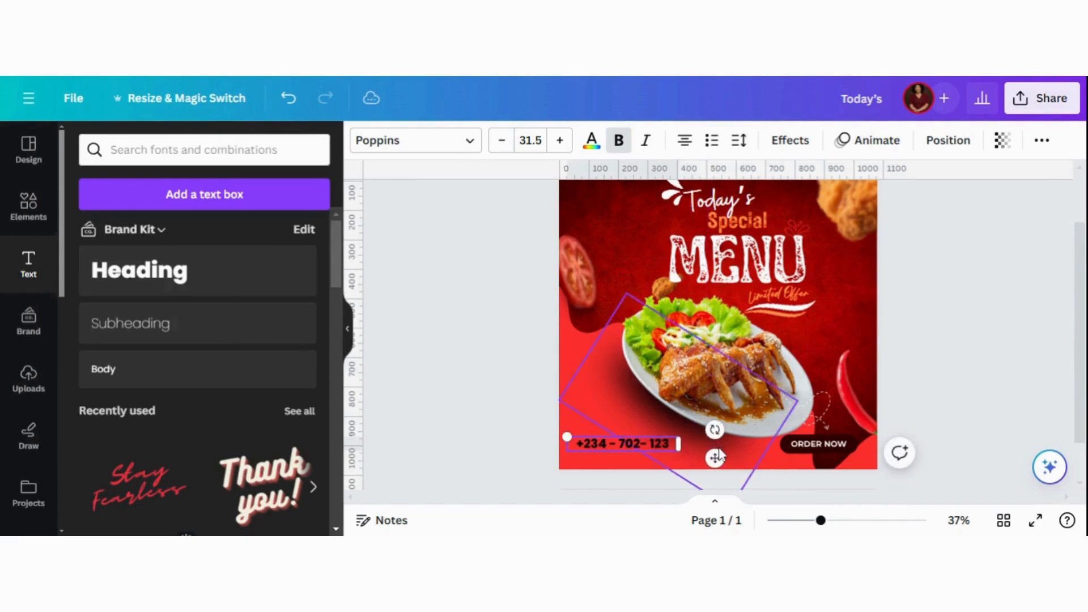
left_click_drag(615, 448, 623, 449)
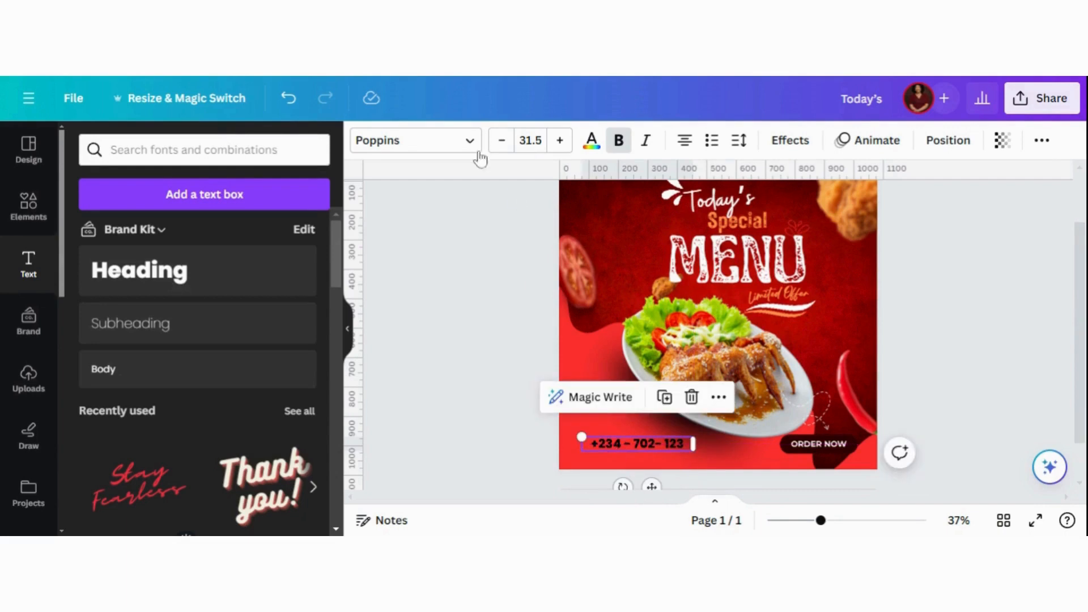
Set the phone number's font to Breul Grotesk and recolor the text white
left_click(437, 153)
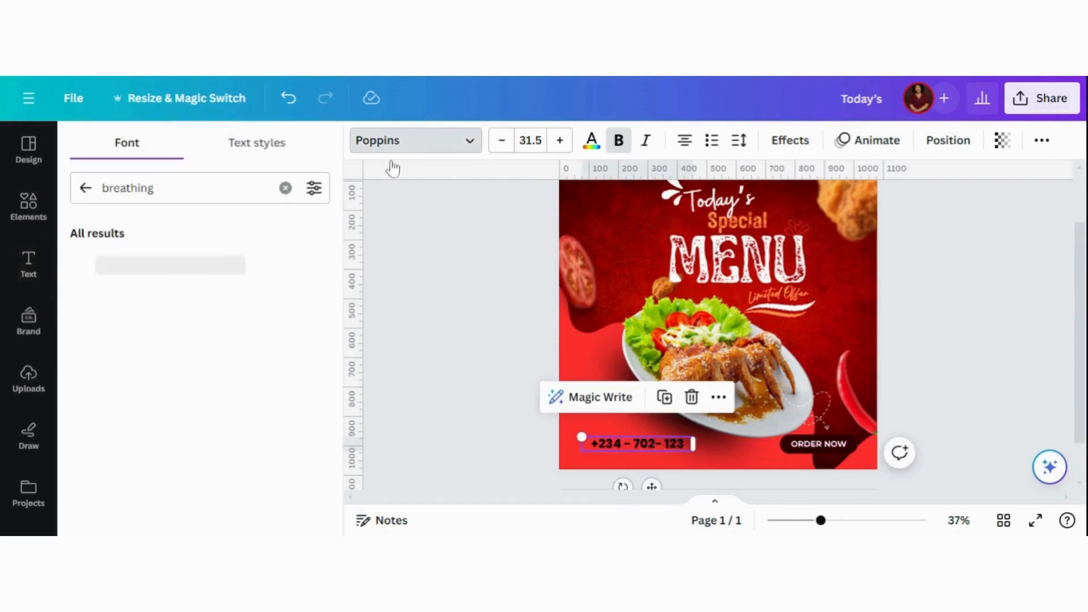
left_click(86, 192)
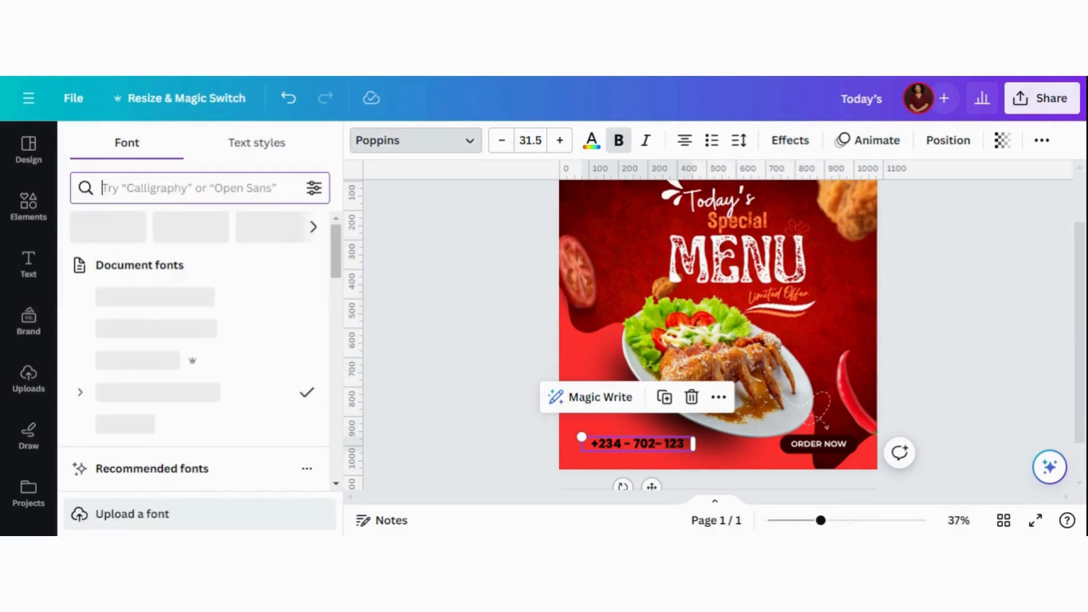
type("breu")
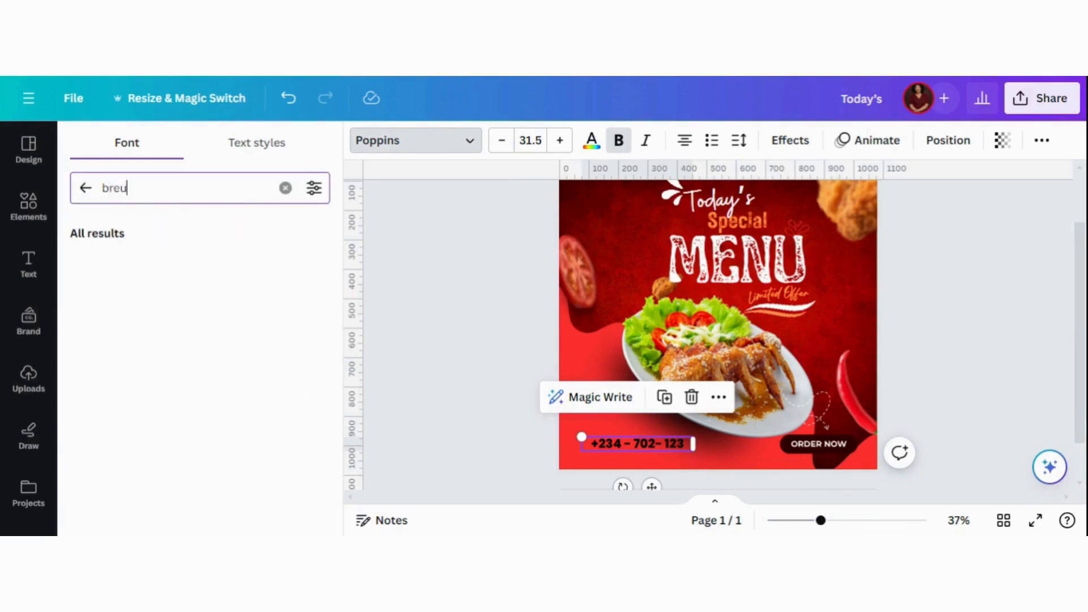
type("l")
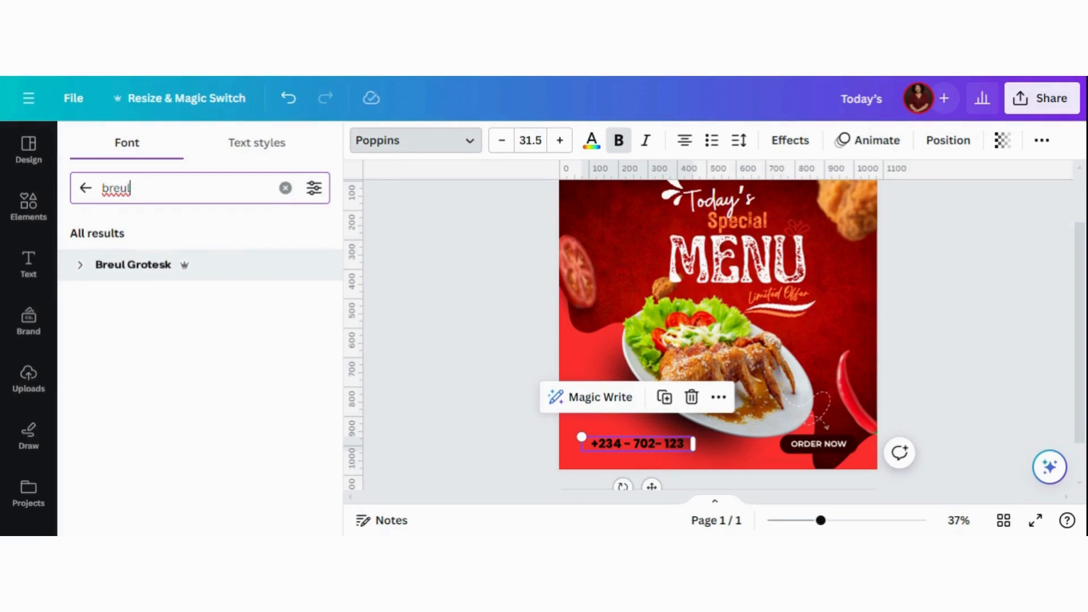
left_click(125, 268)
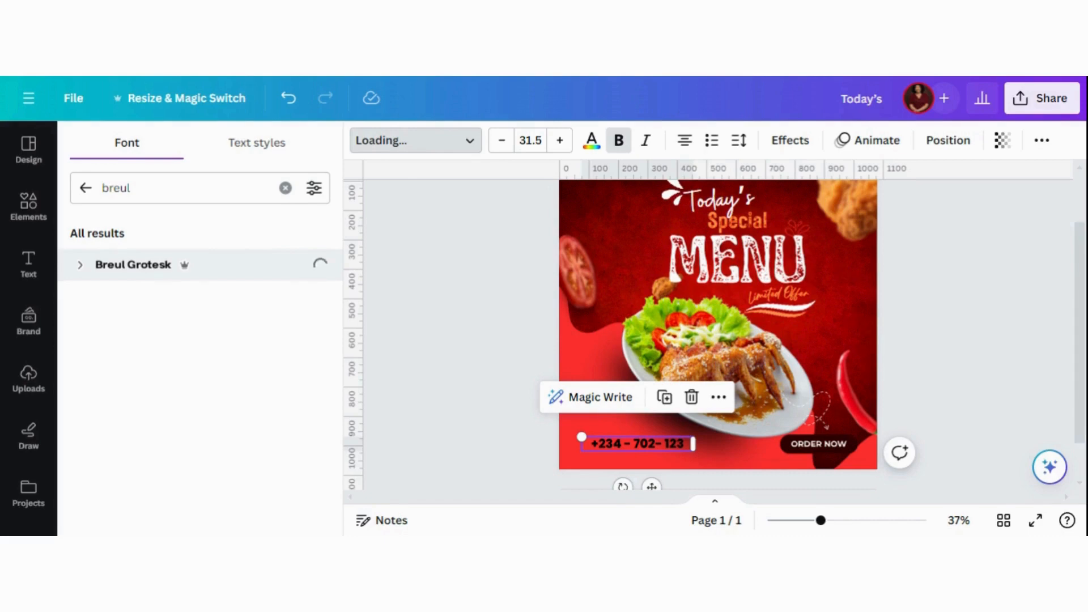
left_click(591, 143)
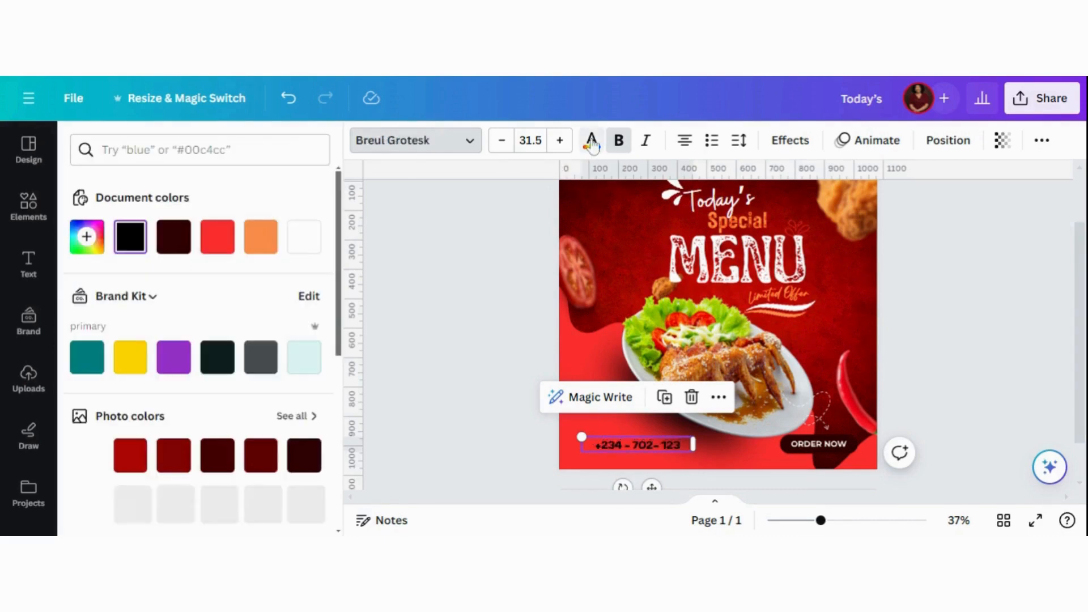
left_click(300, 239)
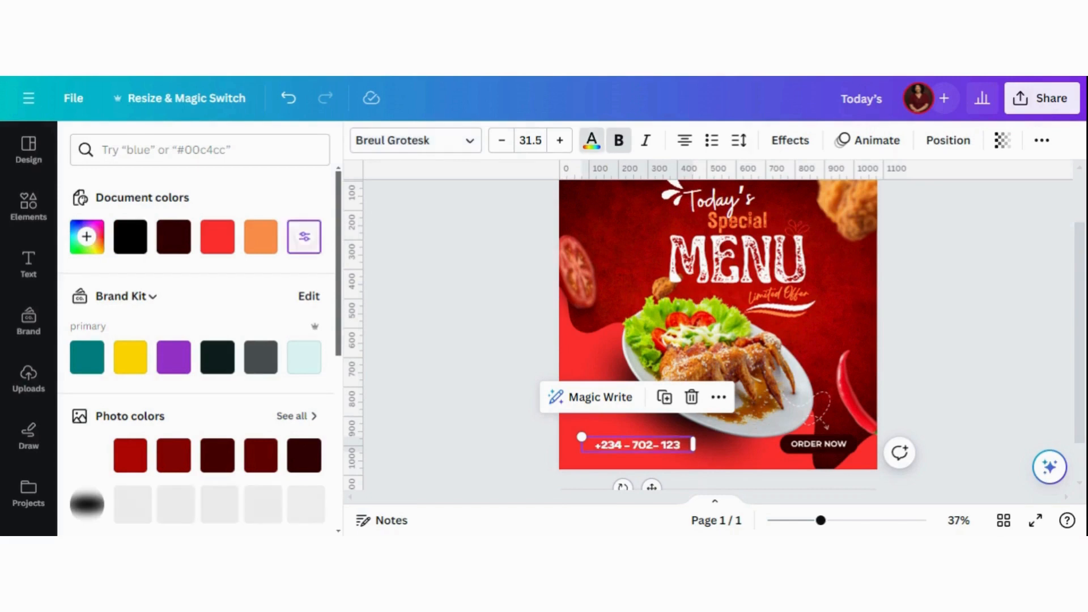
Reduce the phone number's font size to 27.5 and move the text slightly upward
left_click(502, 141)
left_click(501, 141)
left_click(501, 141)
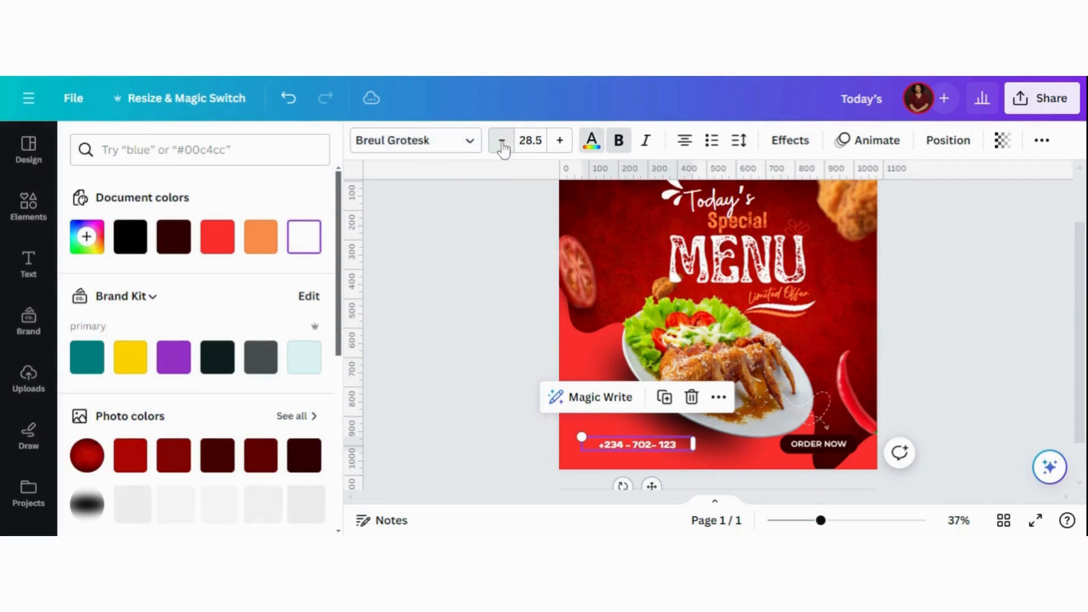
left_click(502, 141)
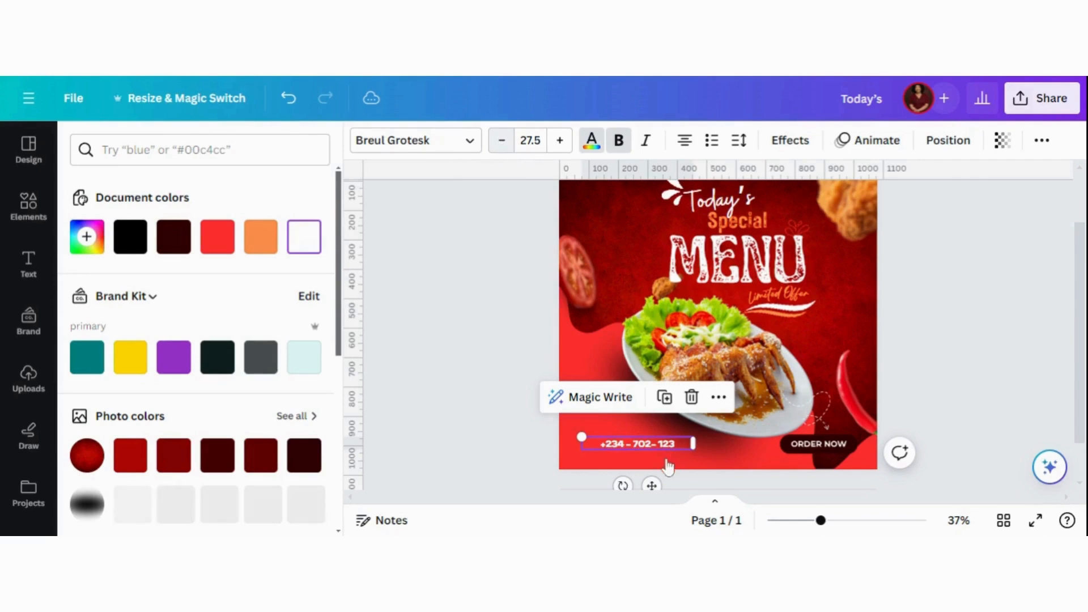
mouse_move(654, 482)
left_mouse_down()
mouse_move(652, 469)
mouse_move(655, 478)
left_mouse_up()
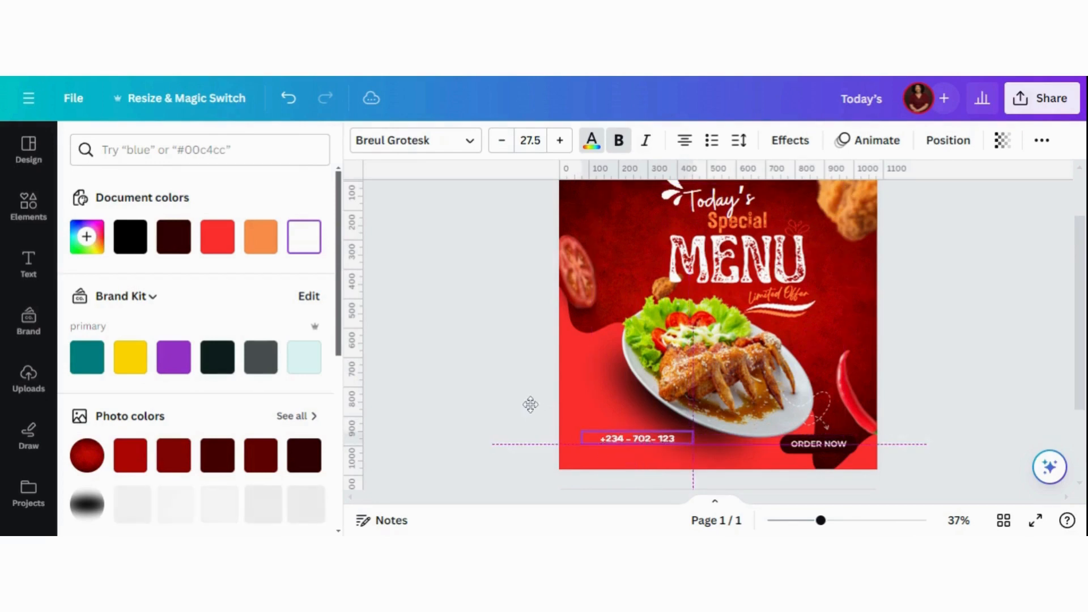
Duplicate the phone number text and align the copy directly beneath the original
left_click(675, 438)
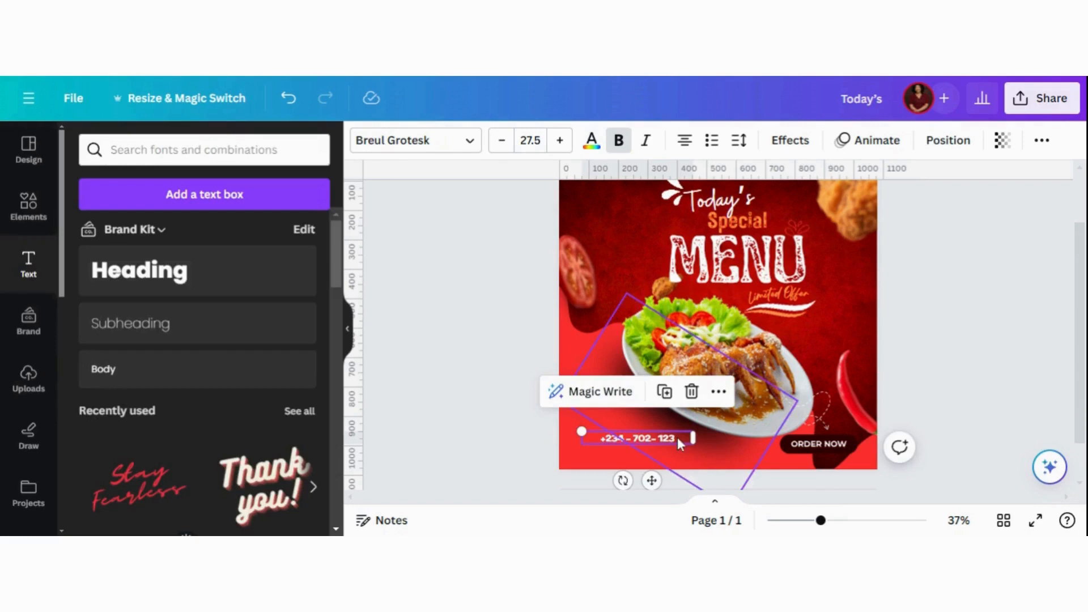
left_click(668, 396)
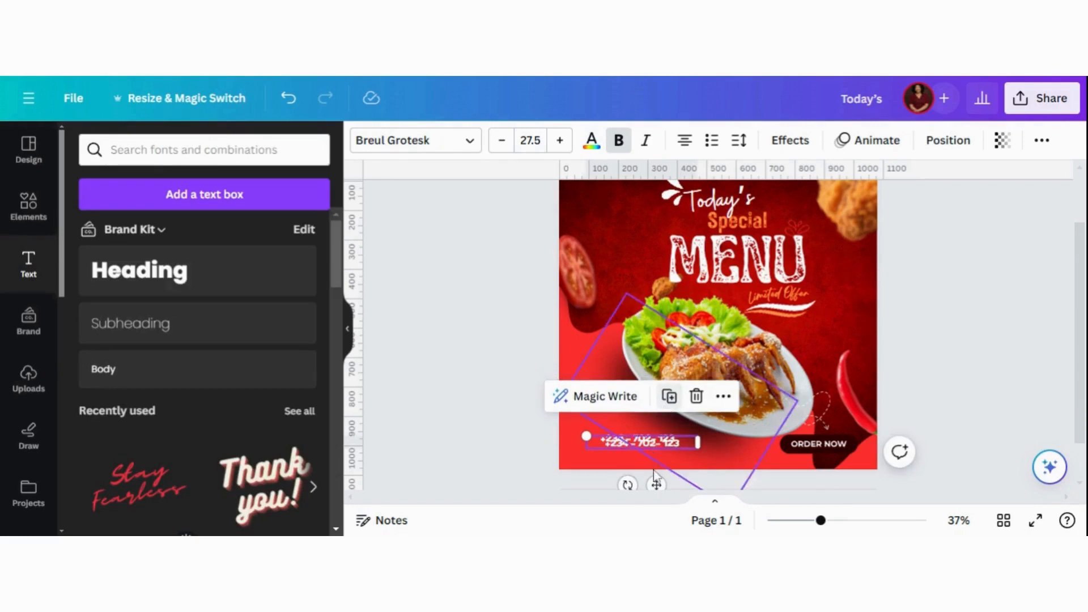
left_click_drag(654, 490, 647, 495)
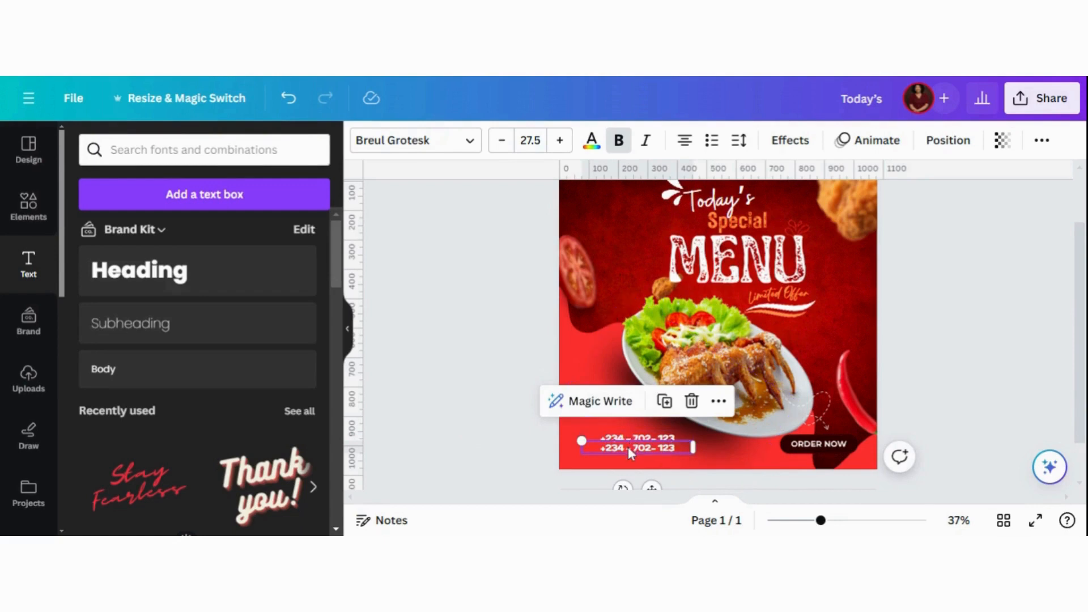
double_click(627, 446)
type("www")
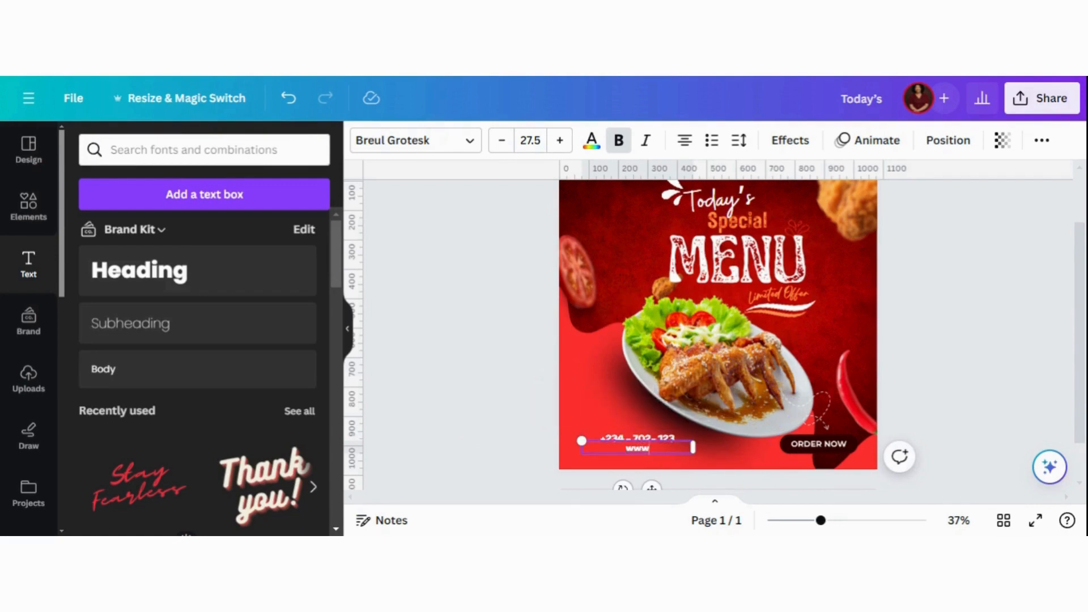
type(".foodorder.com")
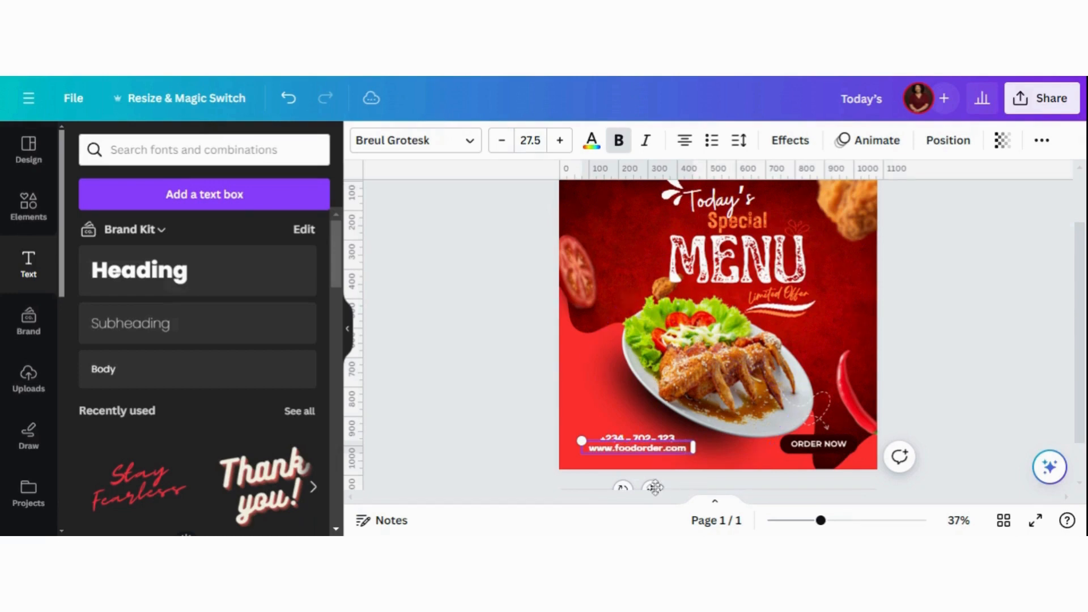
left_click_drag(652, 488, 663, 488)
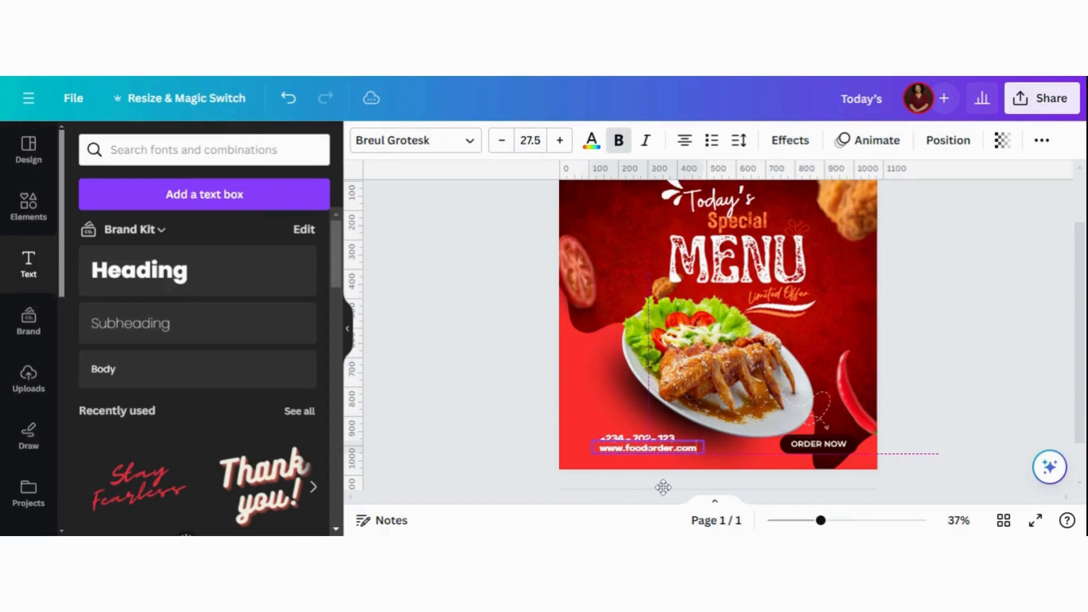
Add the recently used black fade gradient, rotate it upright and move it to the flyer's left edge
left_click(484, 403)
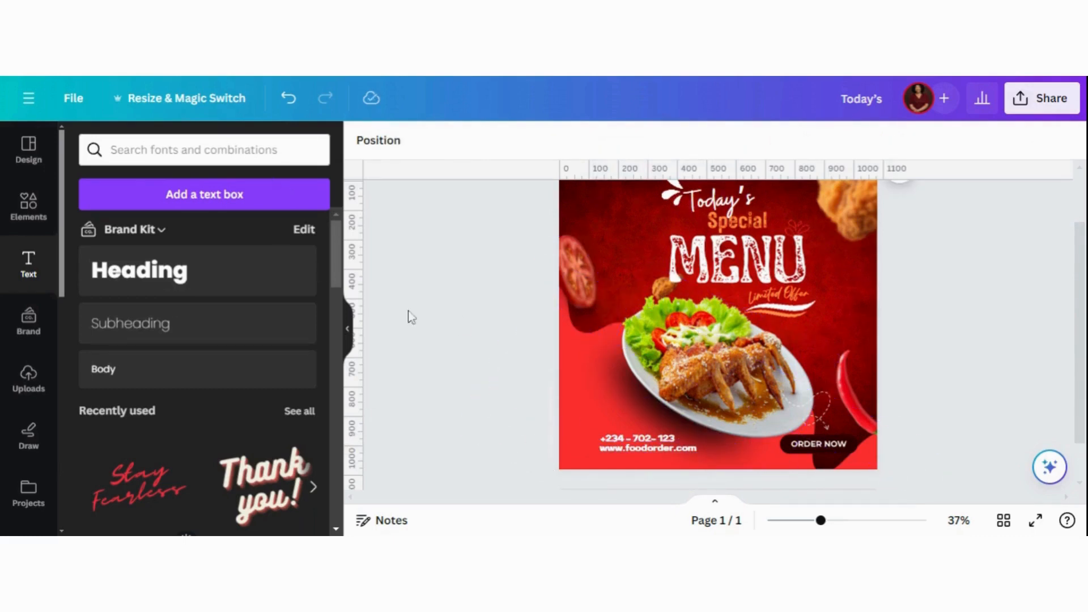
left_click(19, 226)
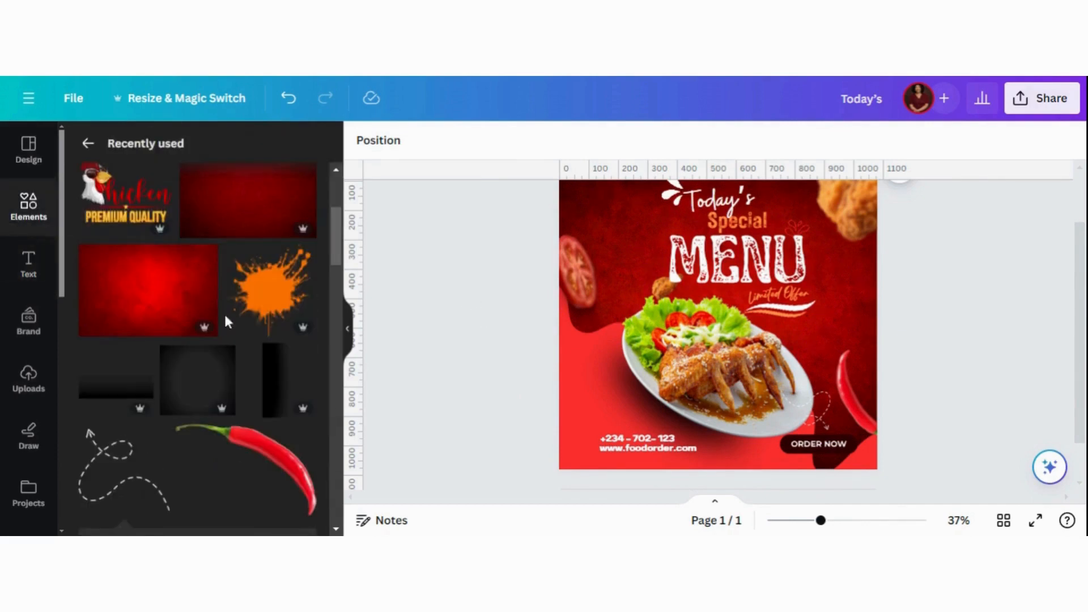
left_click(134, 384)
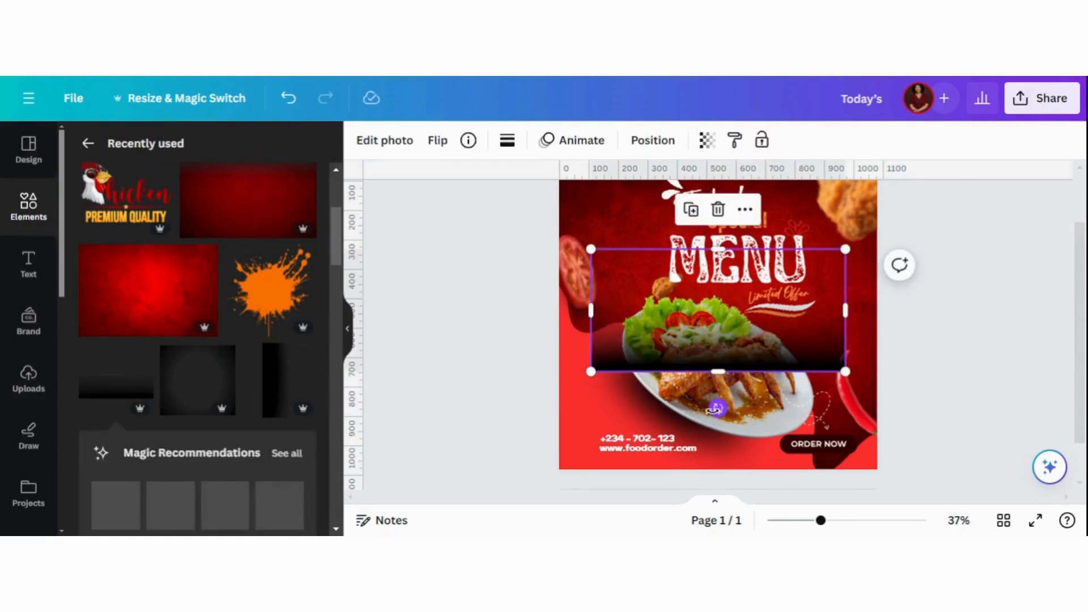
left_click_drag(718, 408, 621, 309)
left_click_drag(671, 363, 592, 337)
left_click_drag(824, 525, 809, 524)
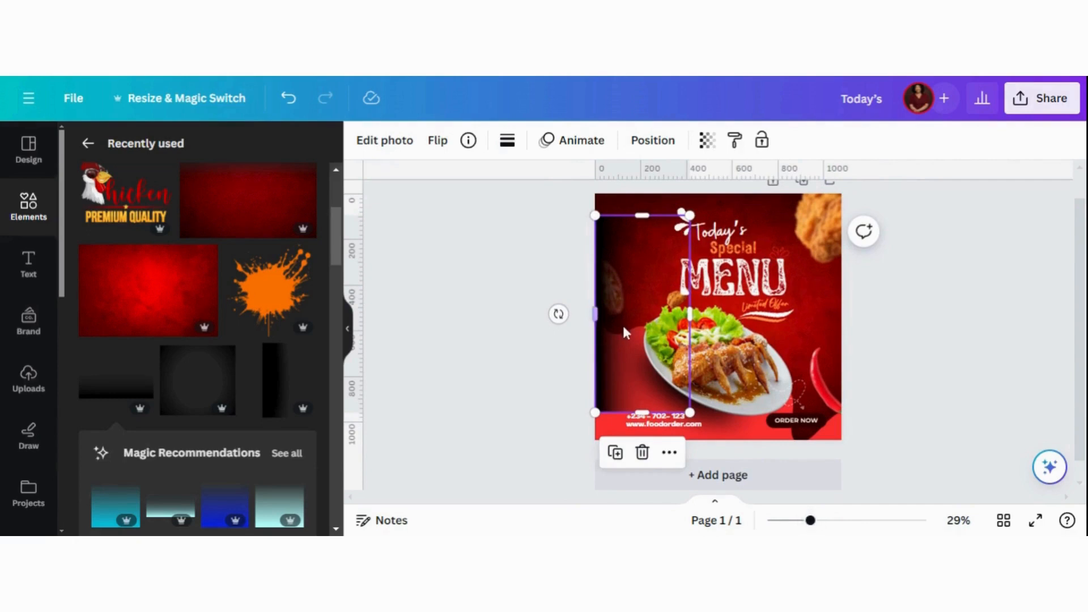
Enlarge the left black gradient past the flyer's full height and shift it slightly beyond the left edge
left_click_drag(622, 323, 622, 305)
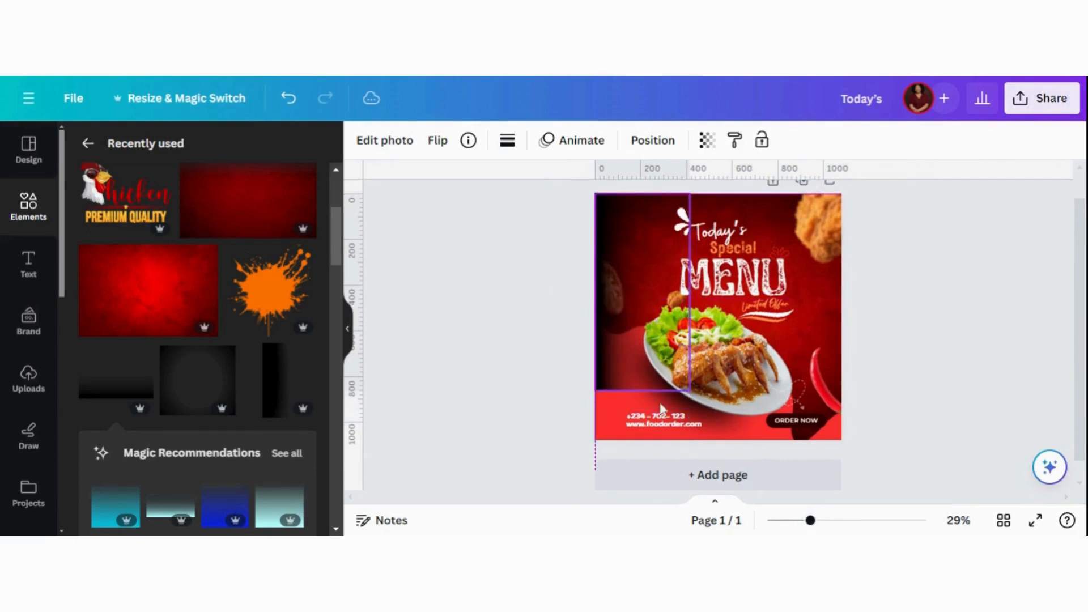
left_click_drag(690, 391, 732, 448)
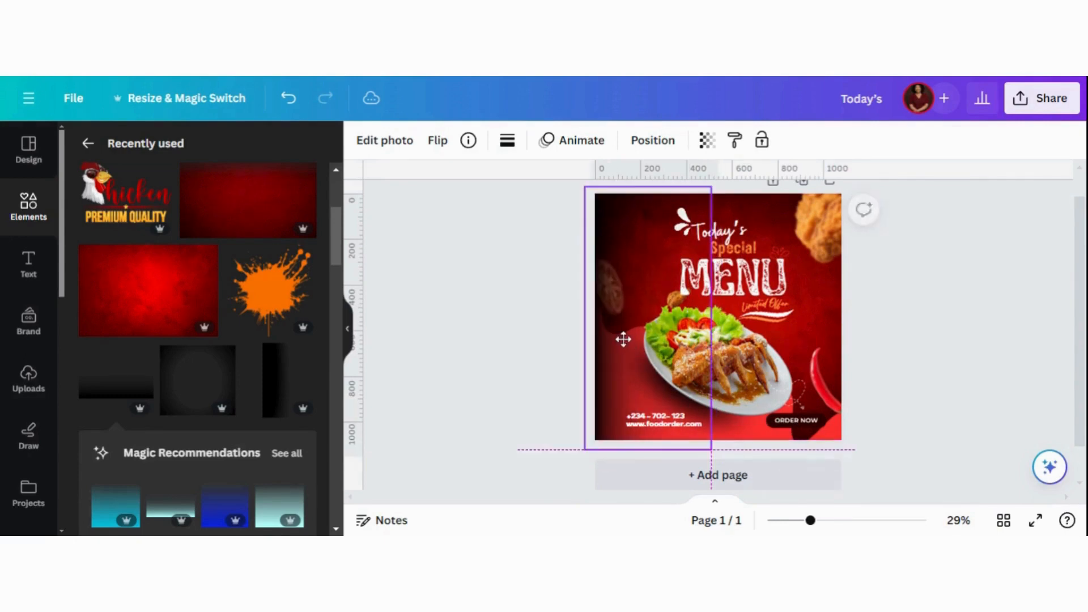
left_click_drag(626, 338, 621, 338)
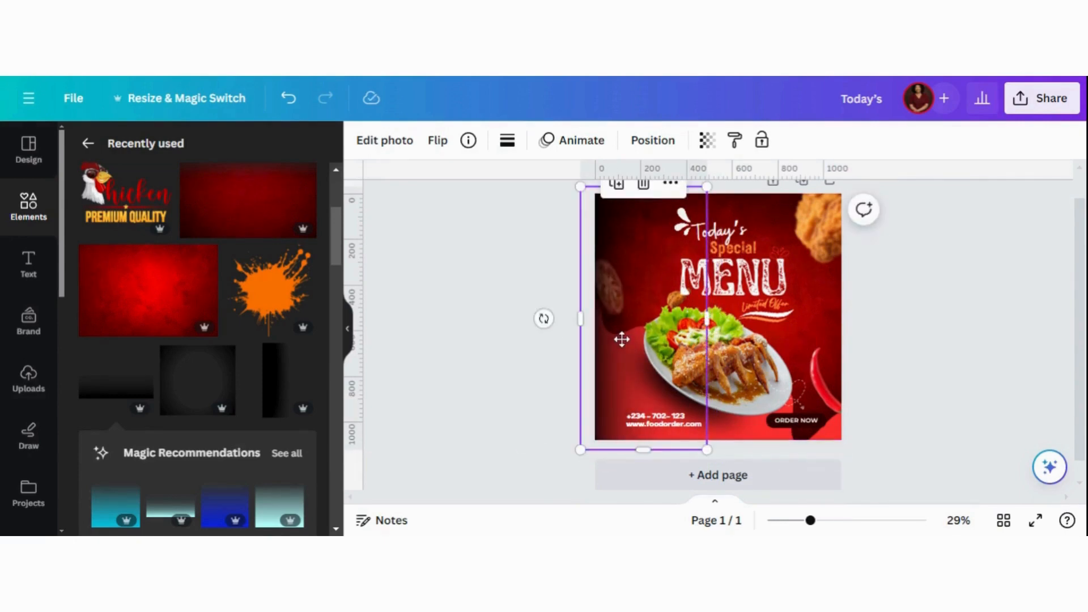
Add a second black fade gradient along the flyer's bottom edge and send it backward behind the "ORDER NOW" button
left_click(135, 384)
left_click_drag(750, 379, 751, 426)
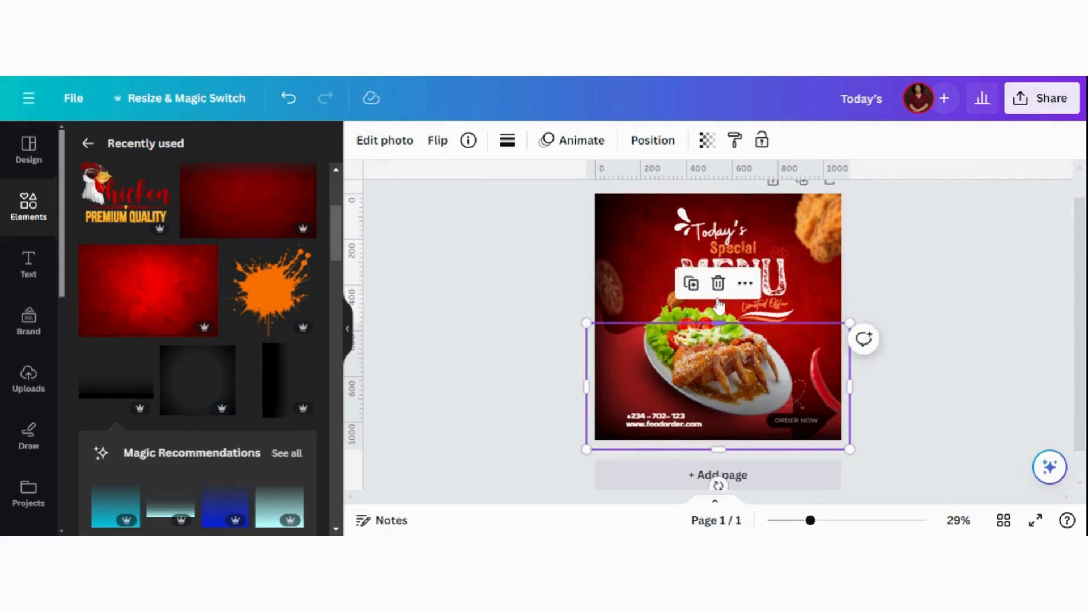
key("ctrl+[")
Place a copy of the left black gradient on the flyer's right side and flip it vertically so it darkens the right edge
left_click(622, 275)
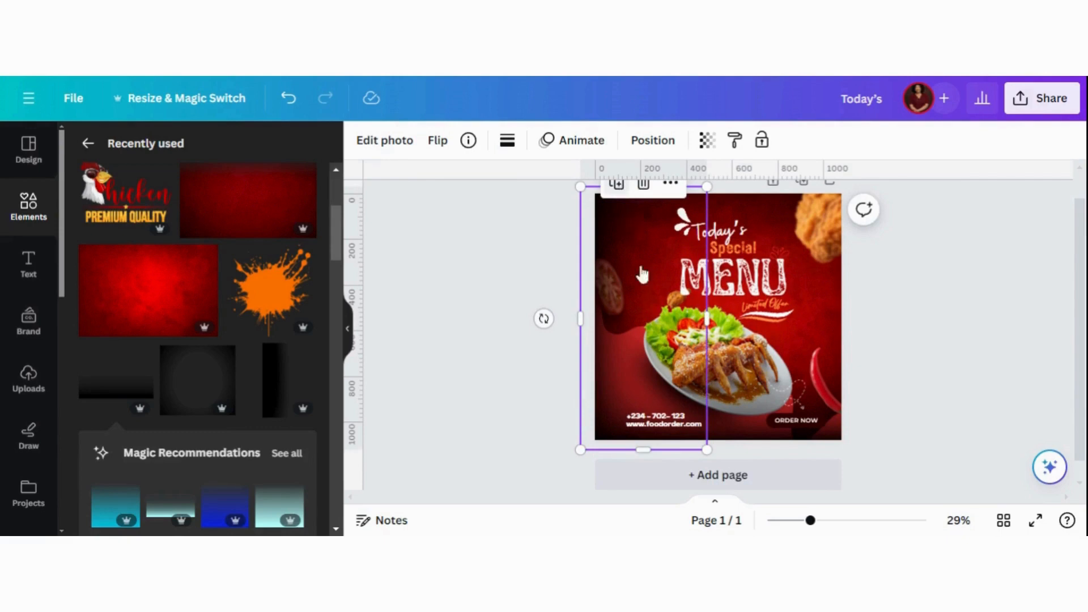
left_click_drag(642, 272, 795, 275)
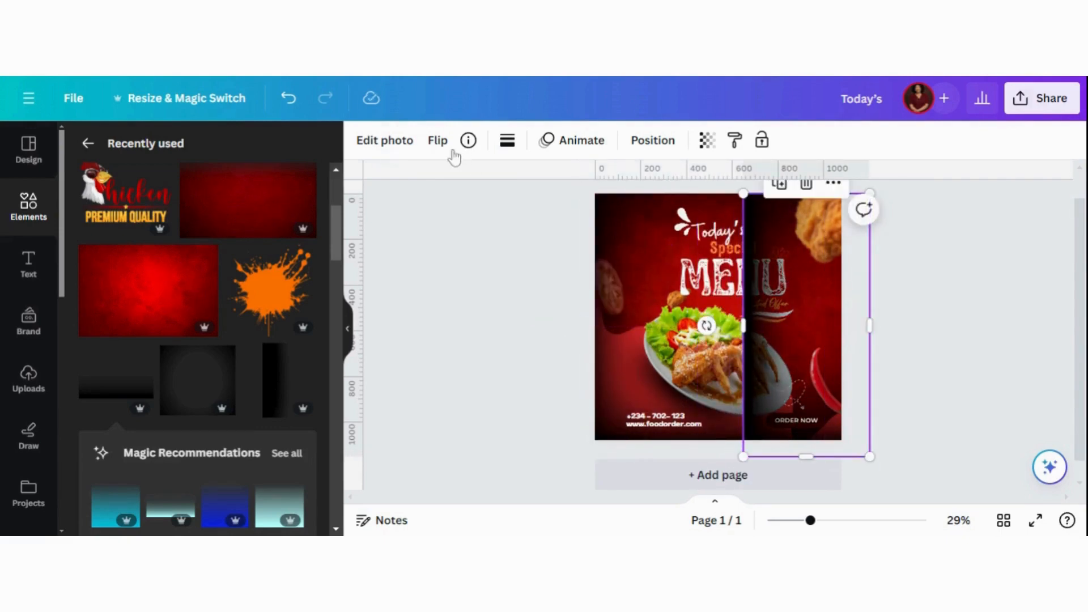
left_click(436, 140)
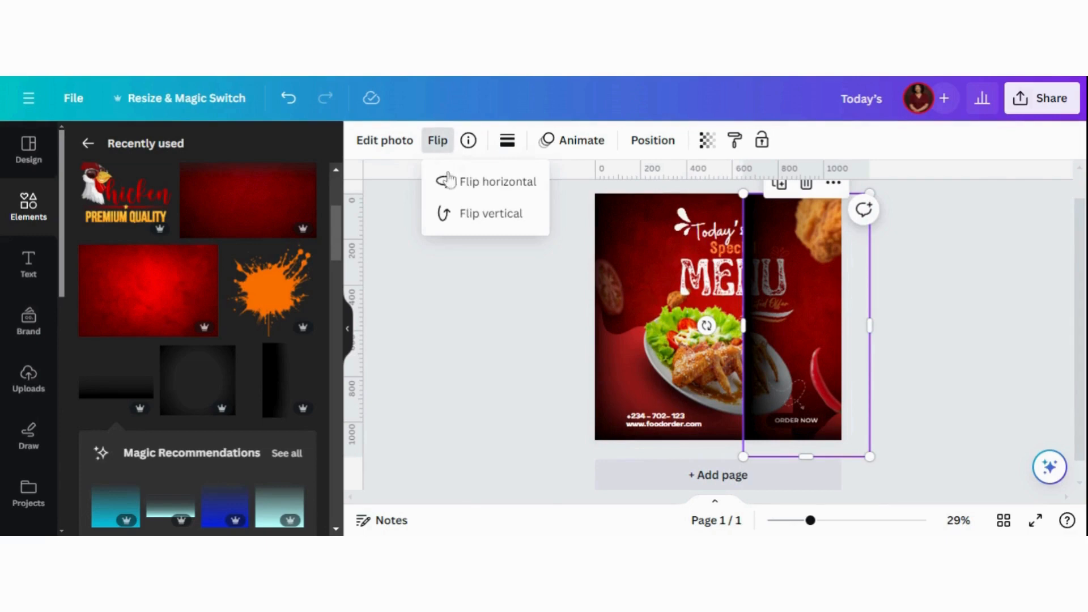
left_click(468, 214)
left_click_drag(829, 279, 825, 279)
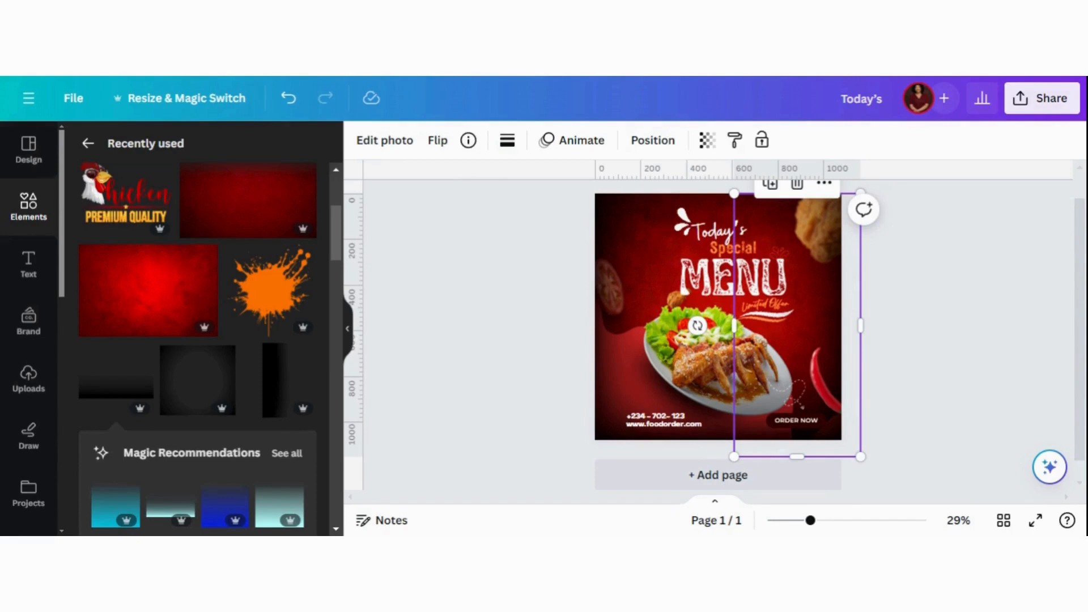
left_click(486, 333)
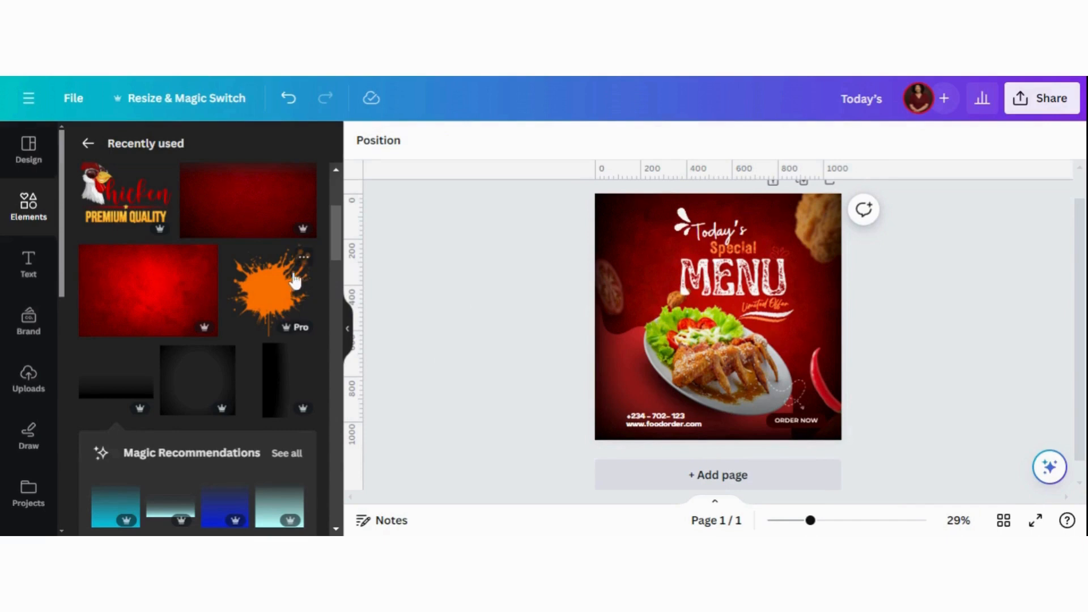
Add the orange paint splash, shrink it and place it left of the plate above the phone number
left_click(277, 285)
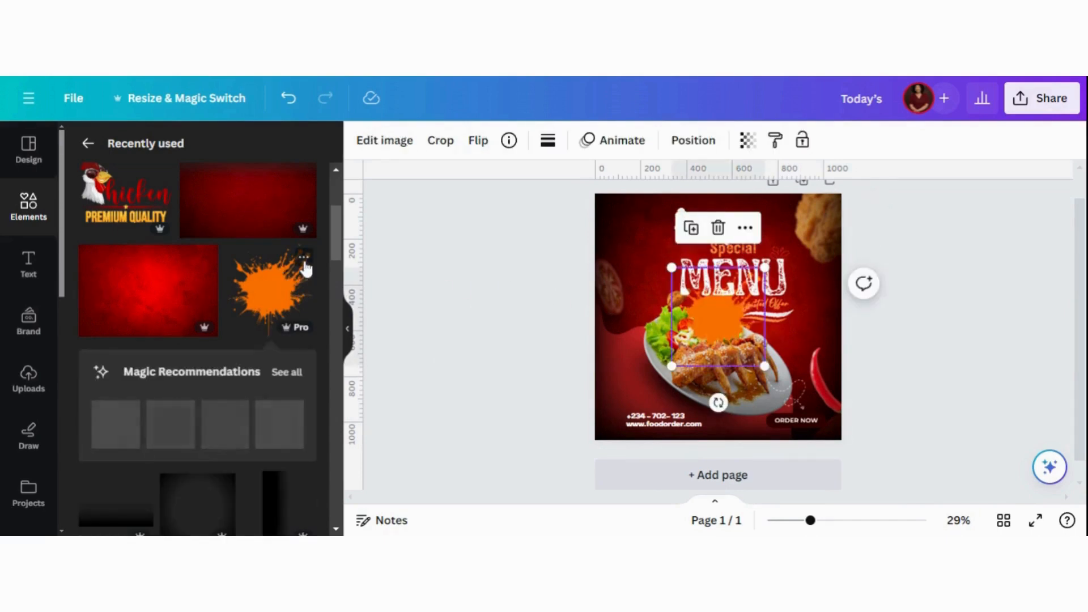
left_click(304, 260)
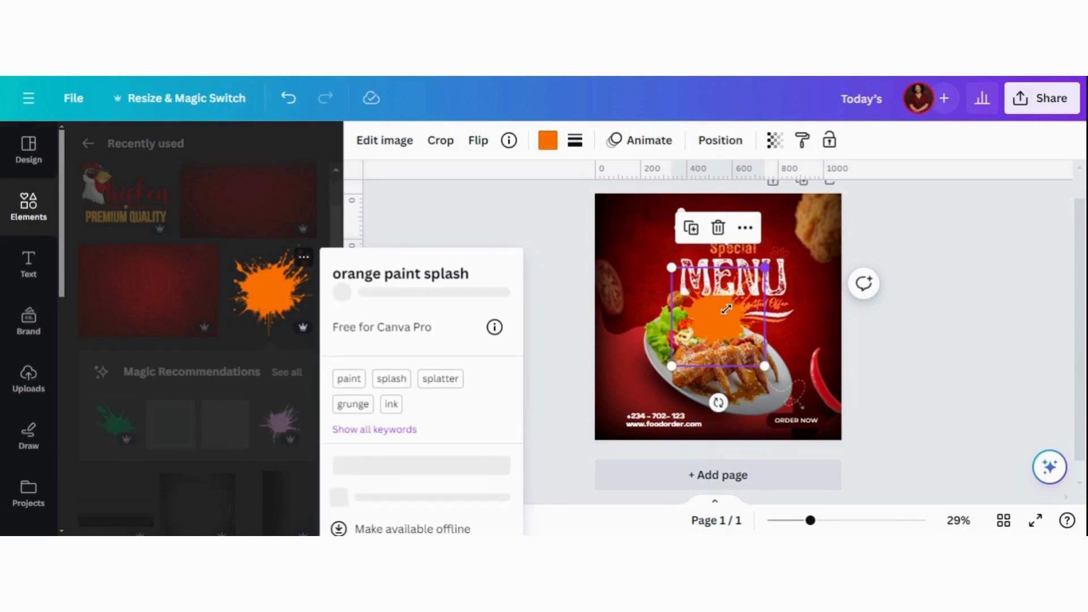
left_click_drag(725, 309, 912, 350)
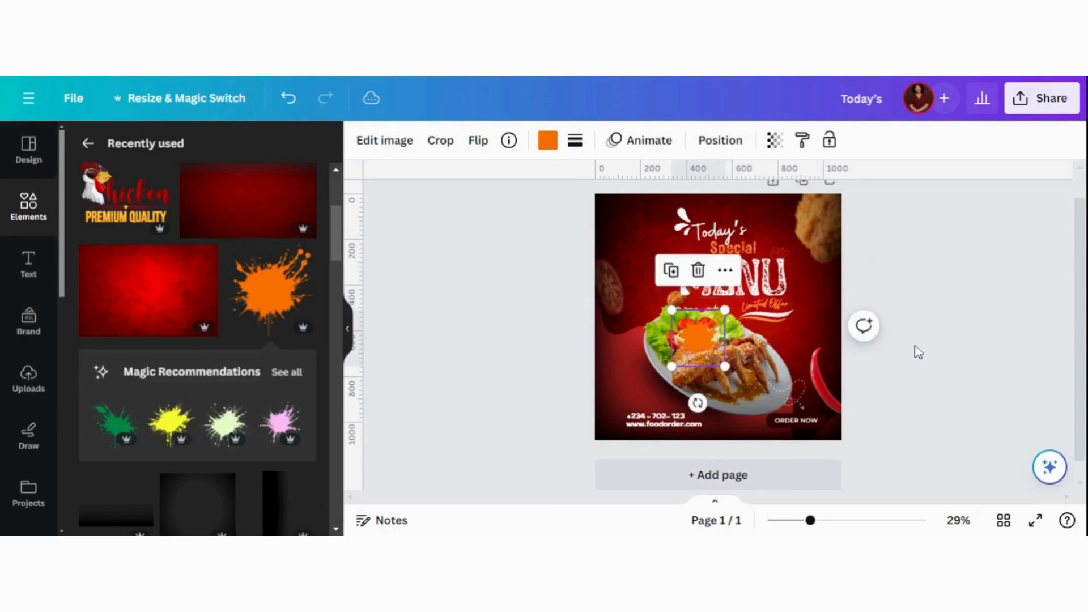
left_click_drag(694, 334, 649, 266)
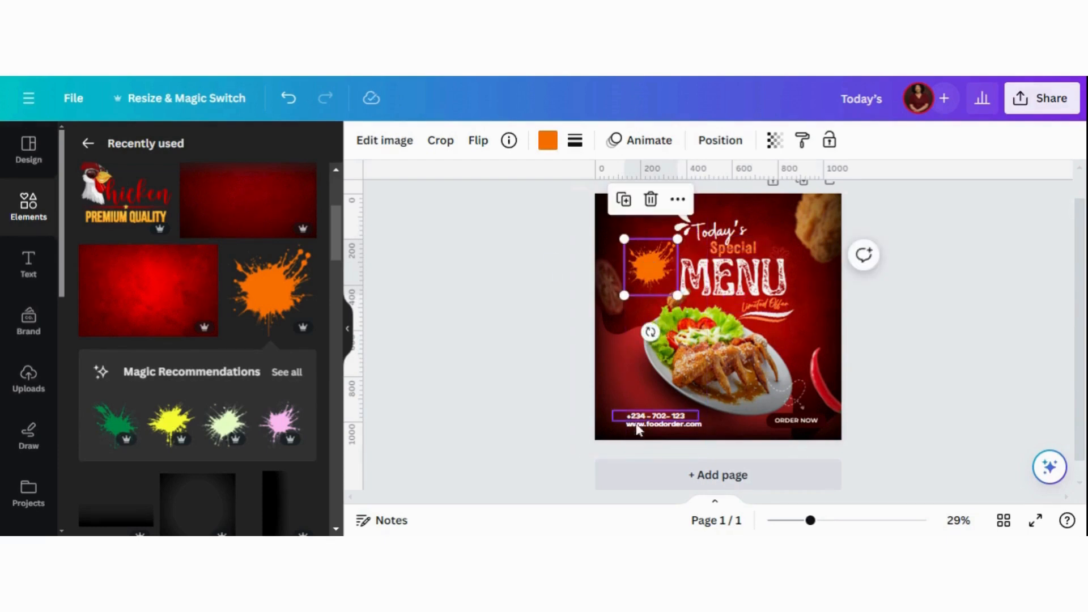
left_click_drag(650, 272, 627, 384)
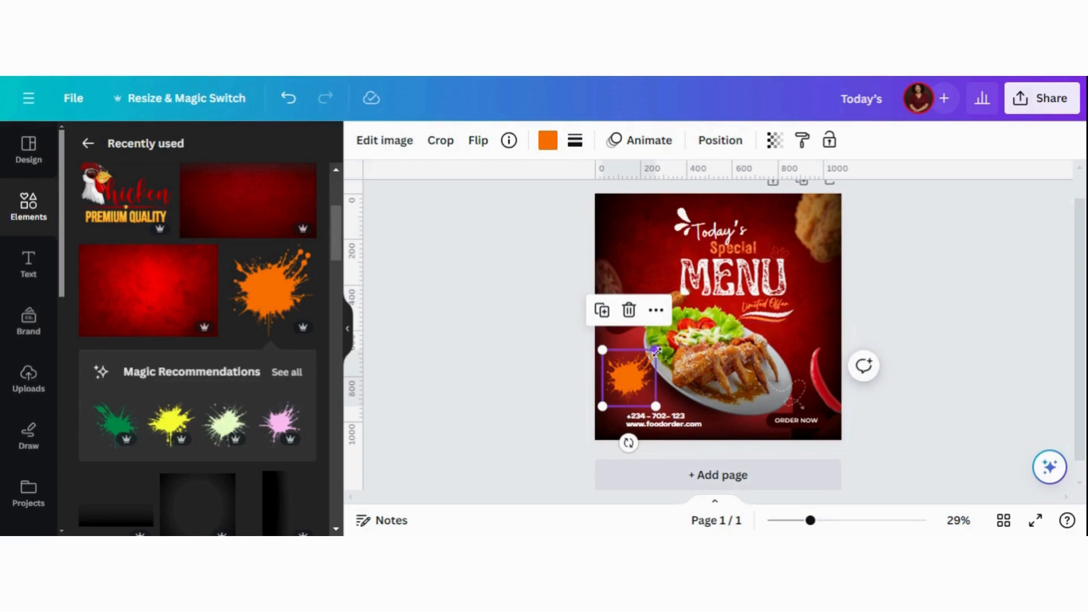
left_click_drag(656, 349, 647, 359)
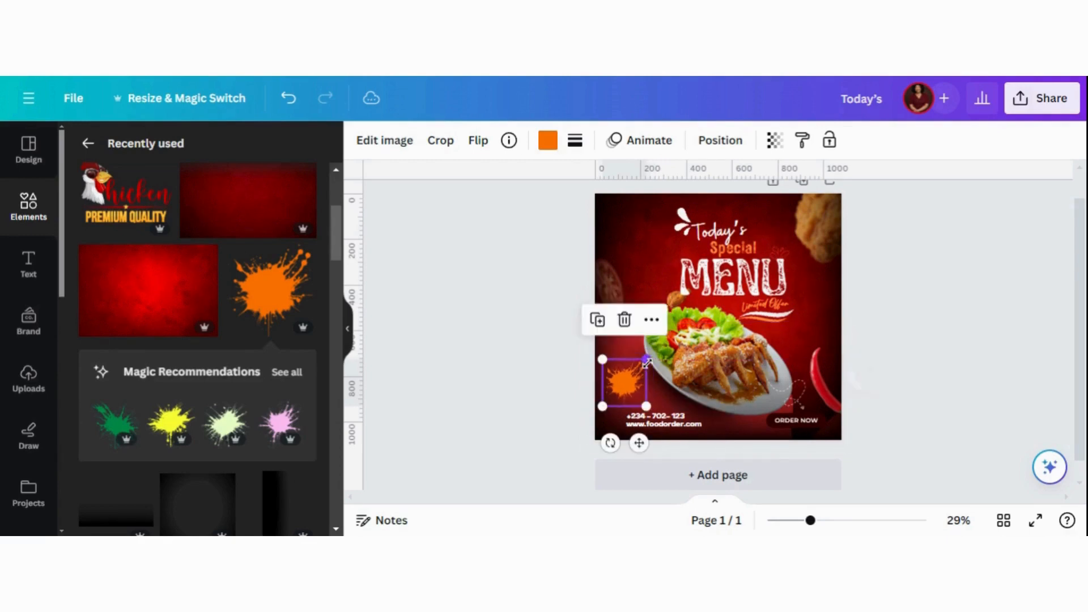
Add "50%" over the orange splash using a copy of the phone number text, with its text box narrowed to fit the splash
left_click(662, 419)
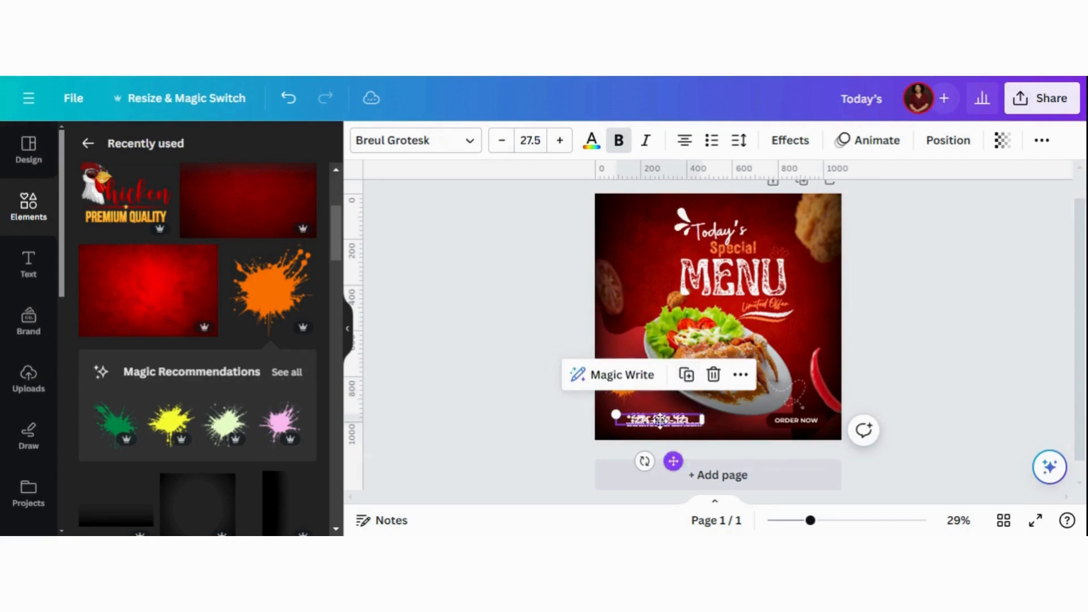
left_click_drag(670, 455, 659, 411)
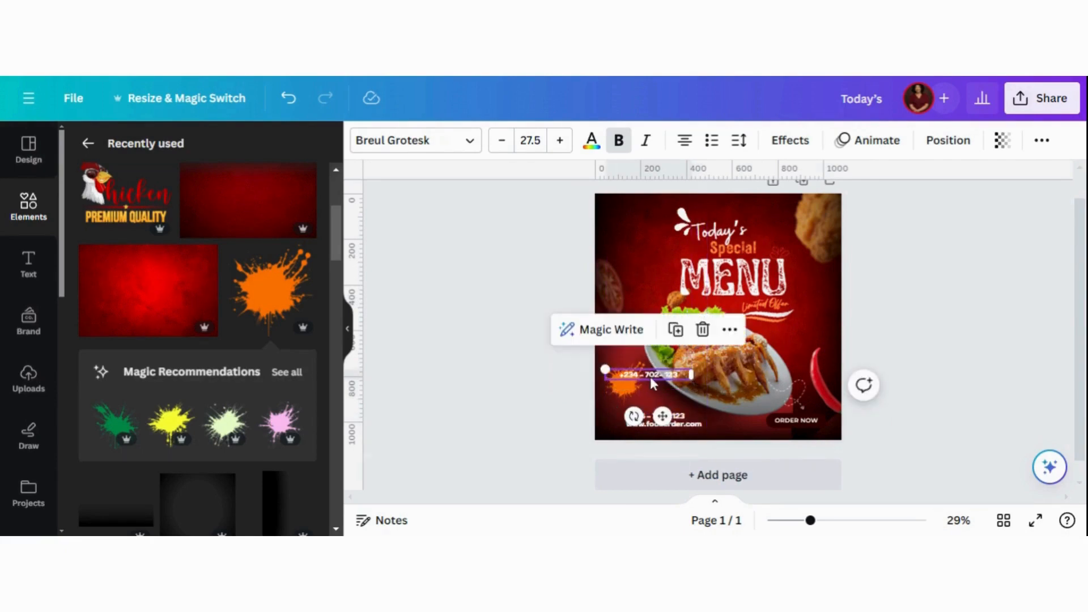
double_click(651, 375)
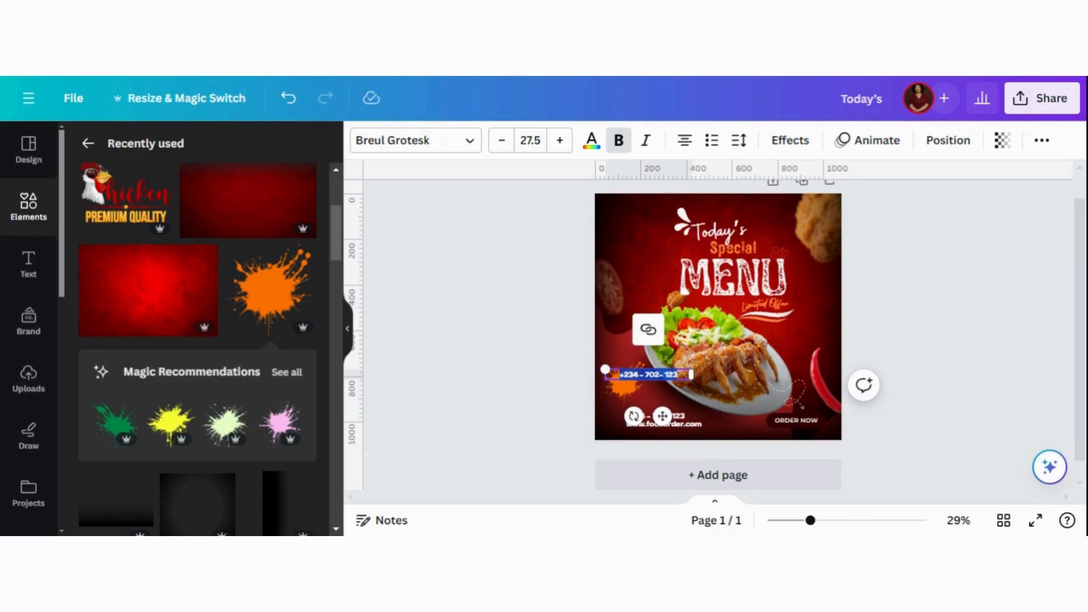
type("50")
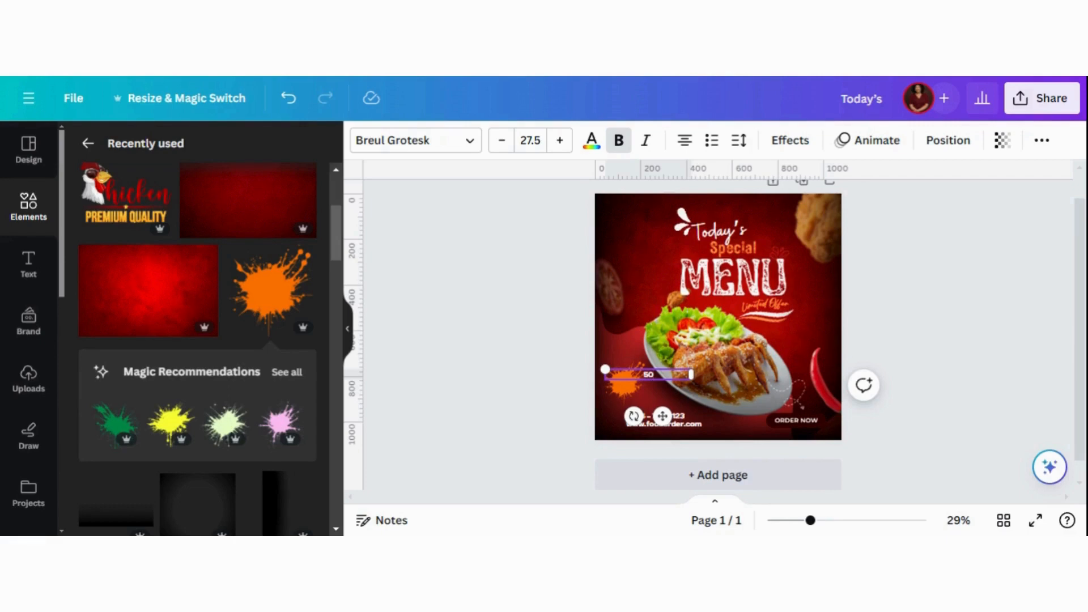
type("%")
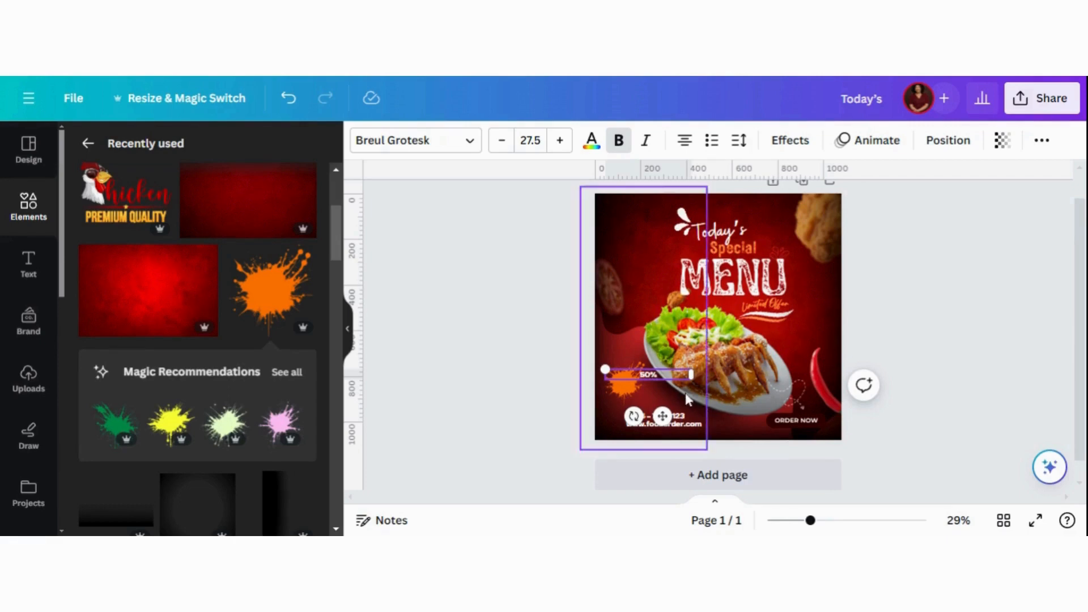
left_click_drag(690, 374, 638, 376)
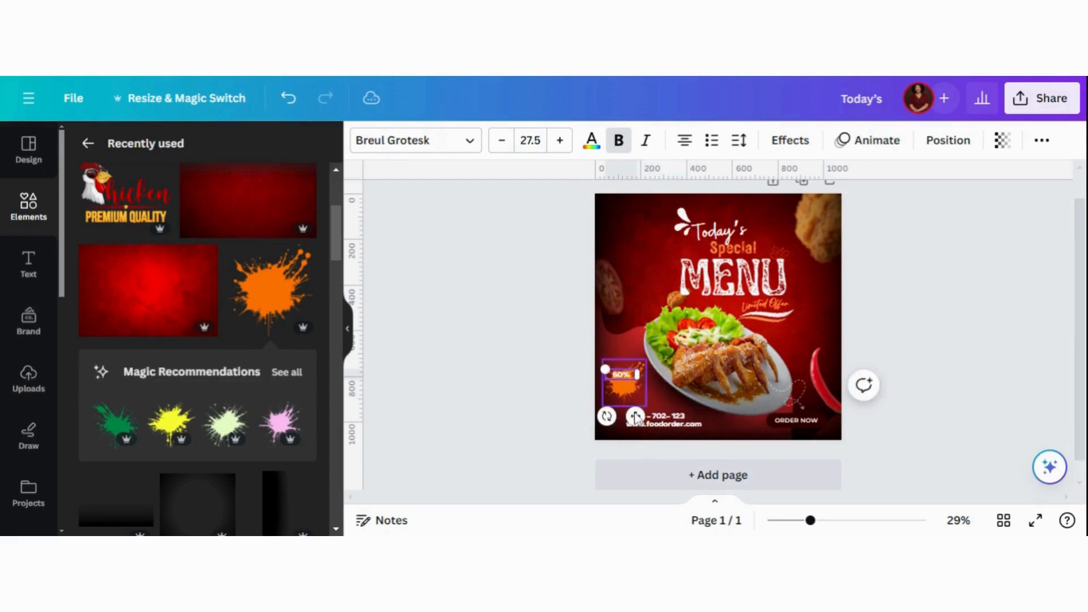
left_click_drag(635, 415, 637, 418)
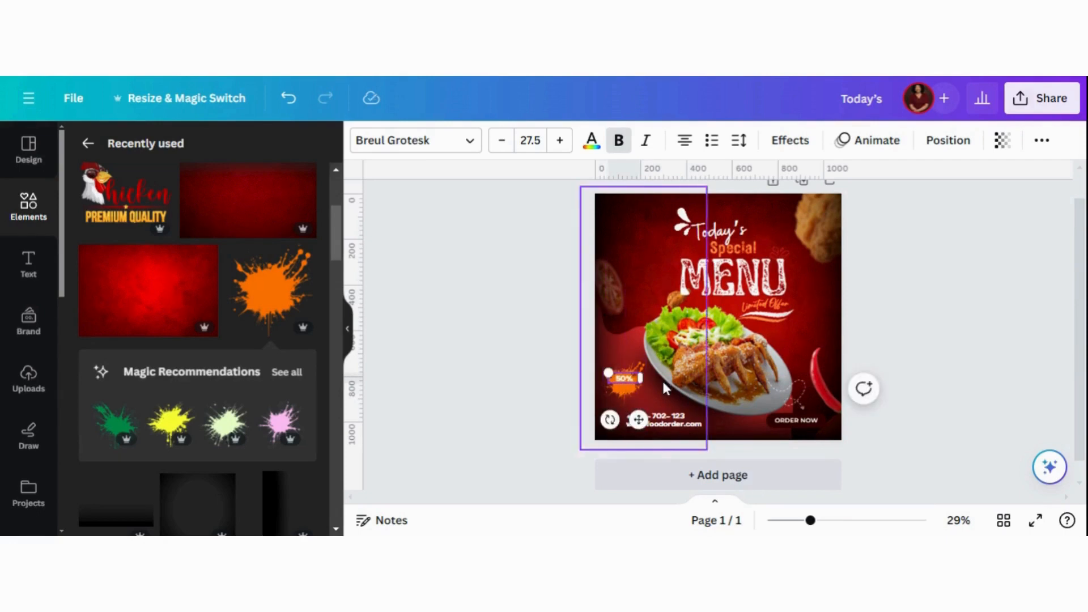
Duplicate the "50%" text, place the copy directly beneath it and replace its text with "OFF"
left_click(626, 378)
left_click(626, 378)
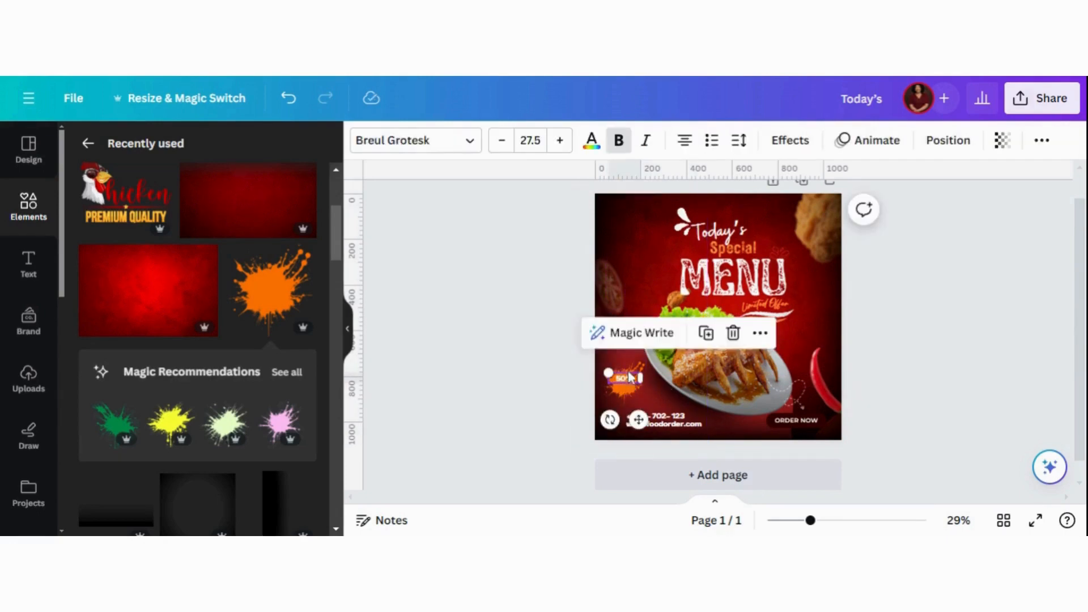
left_click(650, 334)
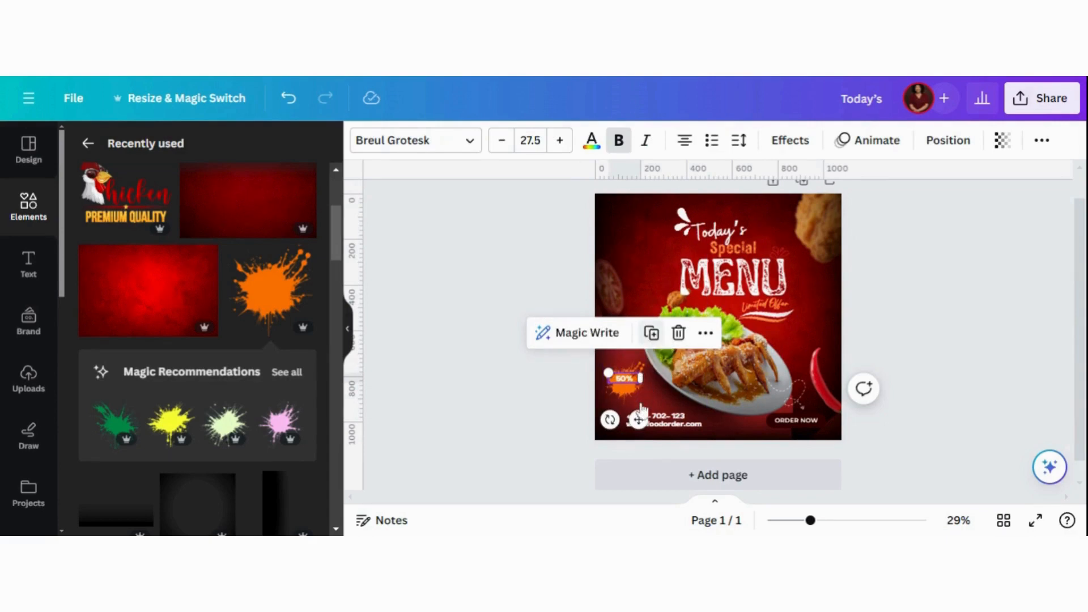
left_click_drag(638, 415, 636, 422)
double_click(627, 386)
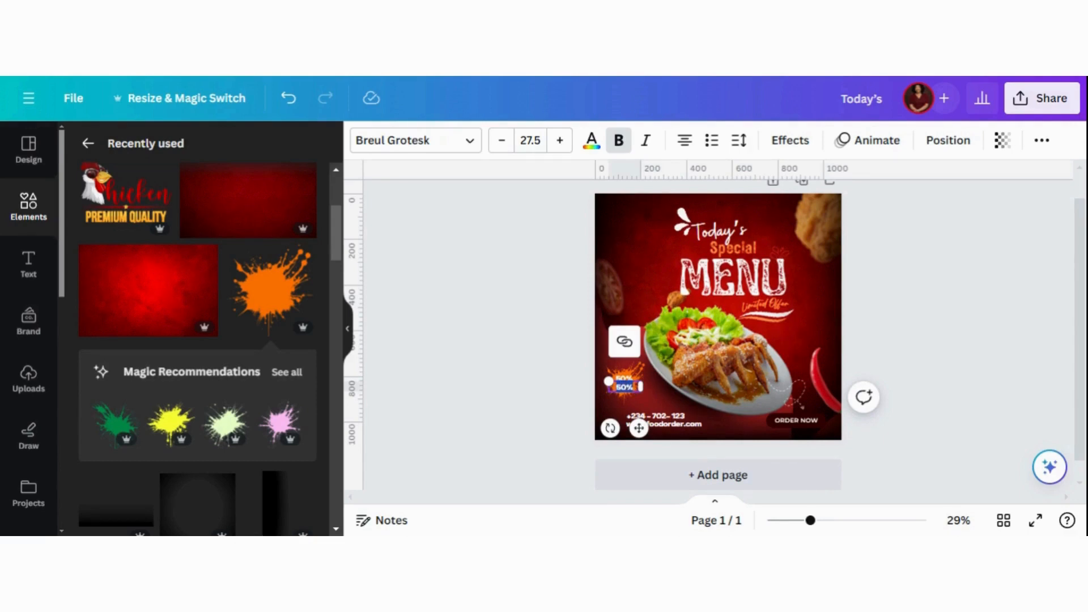
type("0")
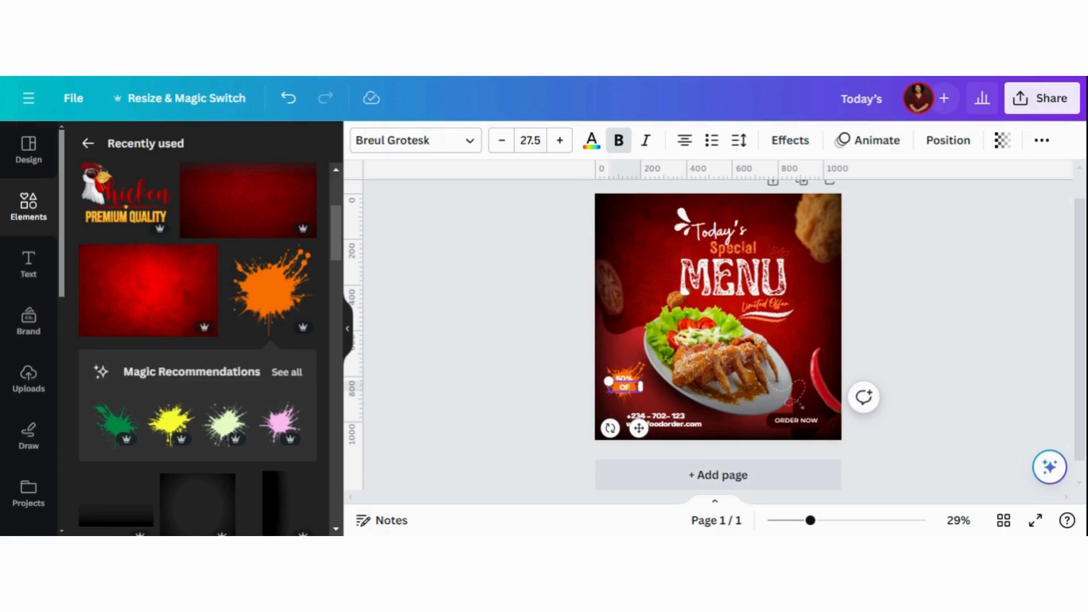
Set the "50%" text to the Buffalo font, enlarge it to size 39.3 and recenter it on the splash
left_click(622, 383)
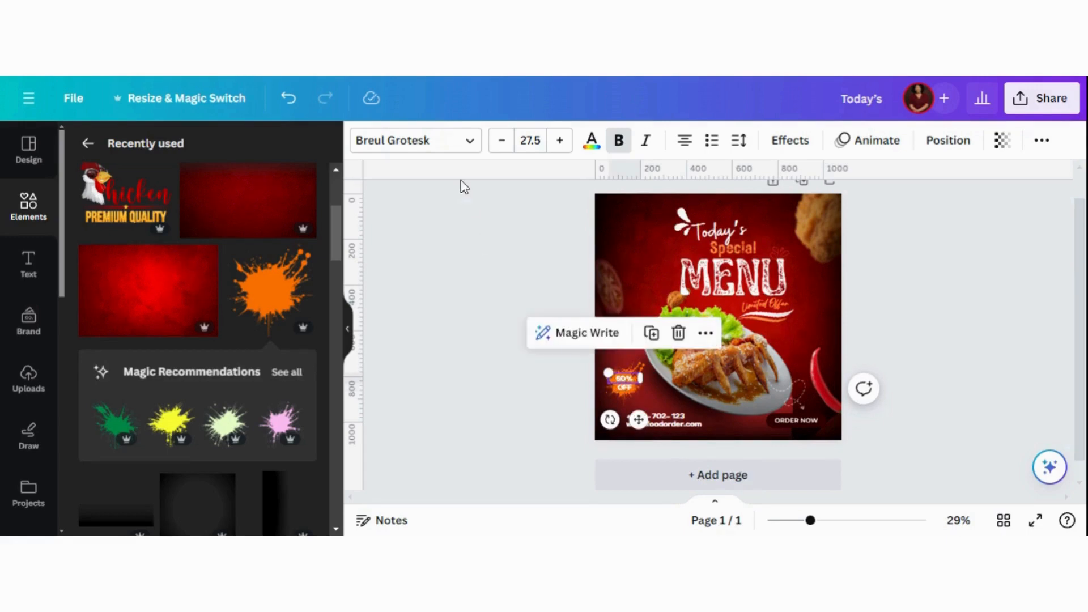
left_click(450, 145)
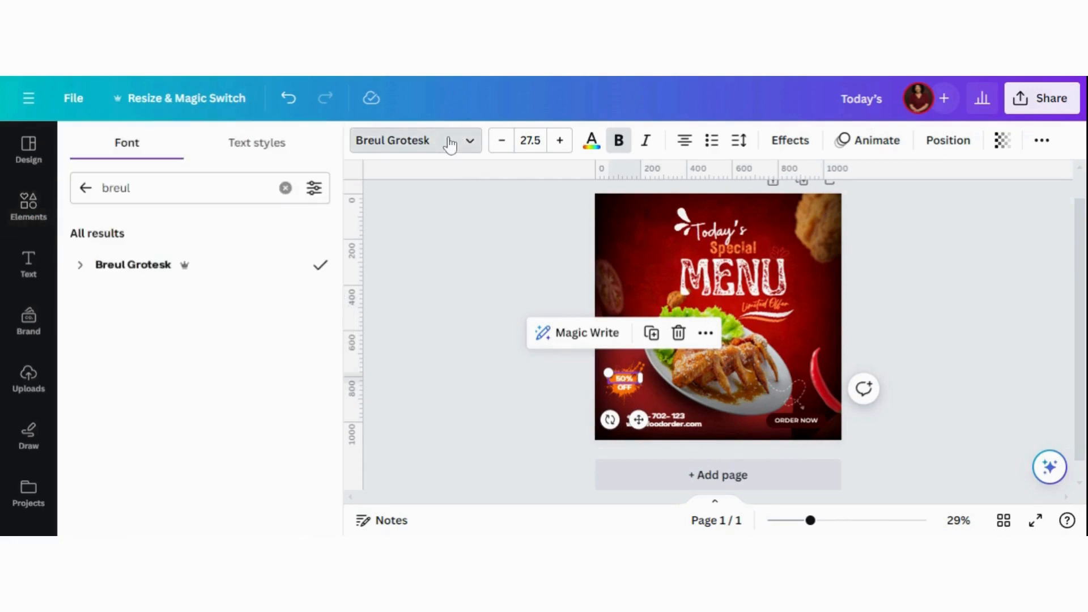
left_click(84, 189)
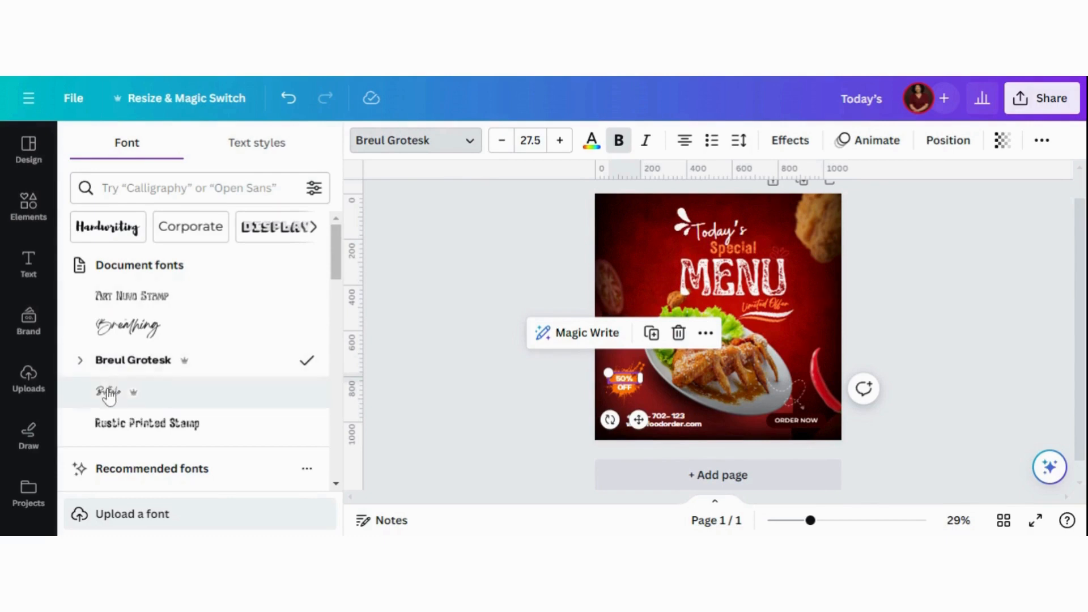
left_click(110, 390)
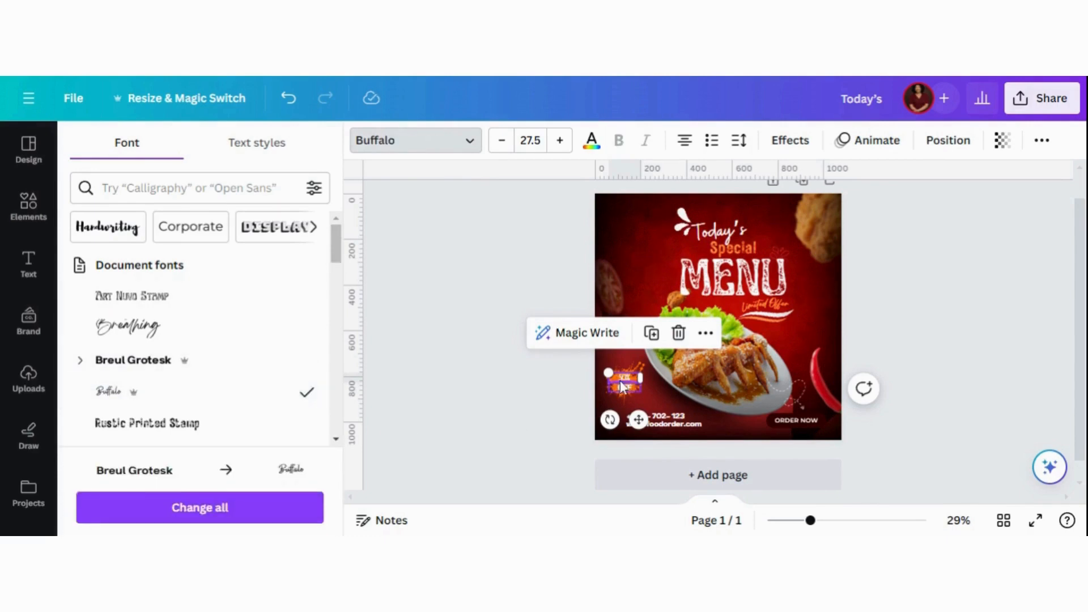
left_click_drag(608, 372, 595, 363)
left_click_drag(628, 417, 634, 421)
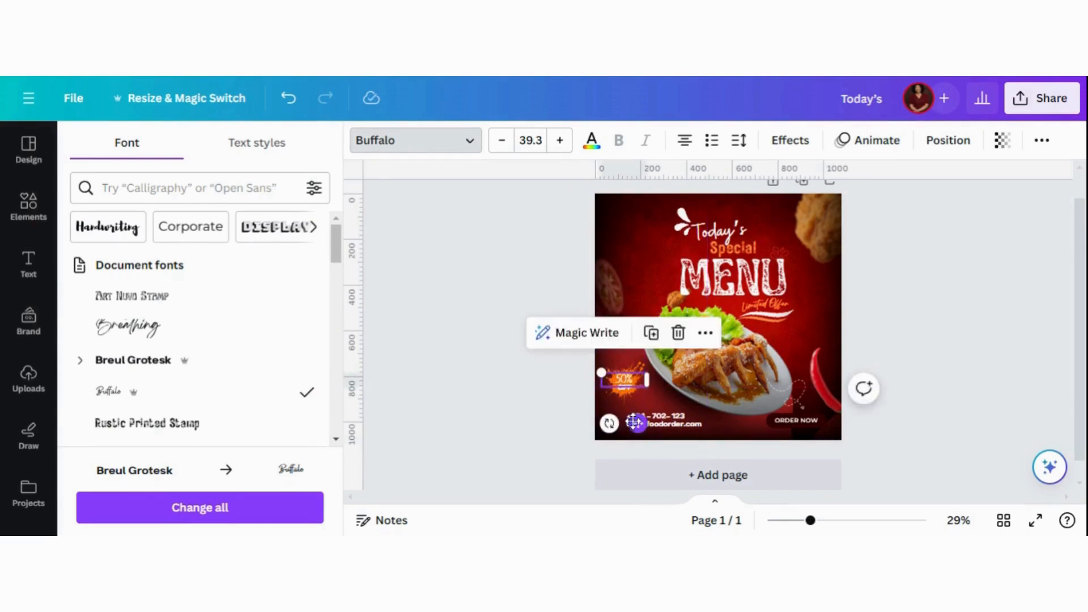
Add the recently used "Chicken Premium Quality" rooster logo, shrink it and place it in the flyer's upper-left corner
left_click(502, 419)
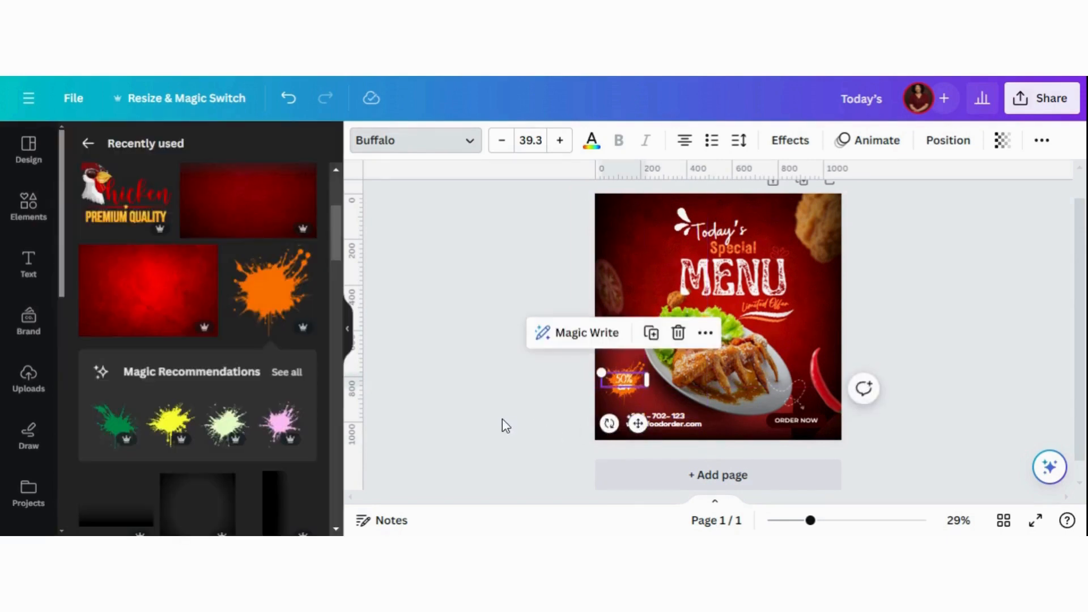
left_click(119, 215)
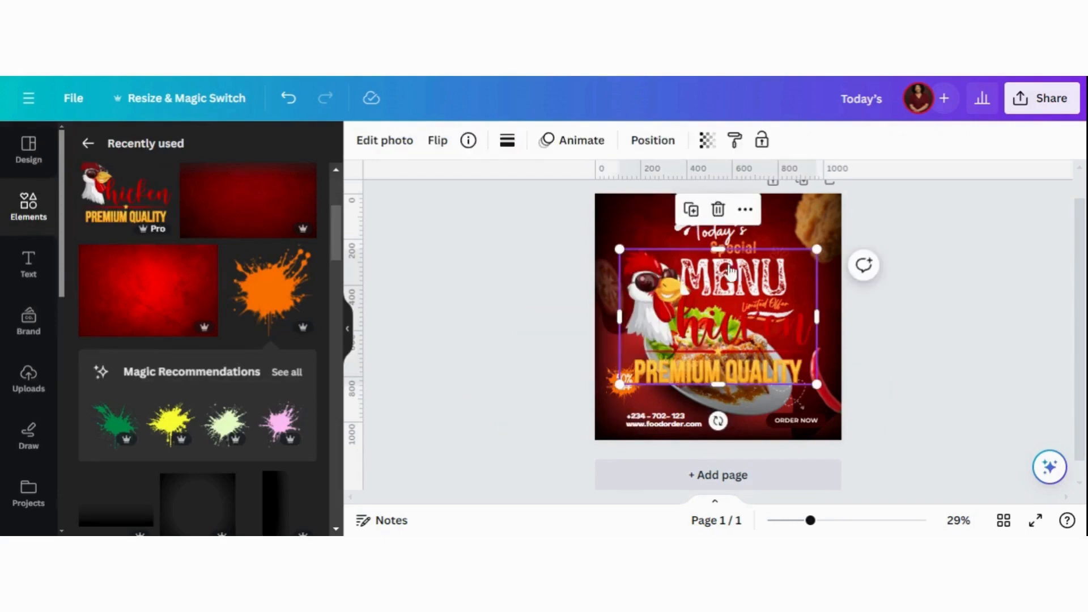
left_click_drag(816, 250, 643, 276)
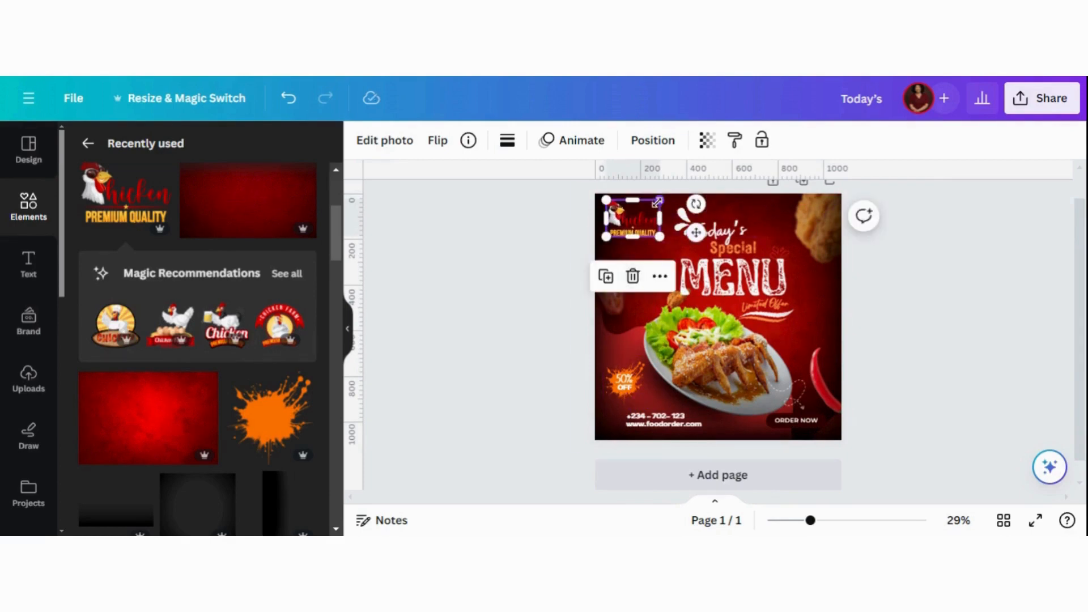
left_click_drag(659, 200, 651, 206)
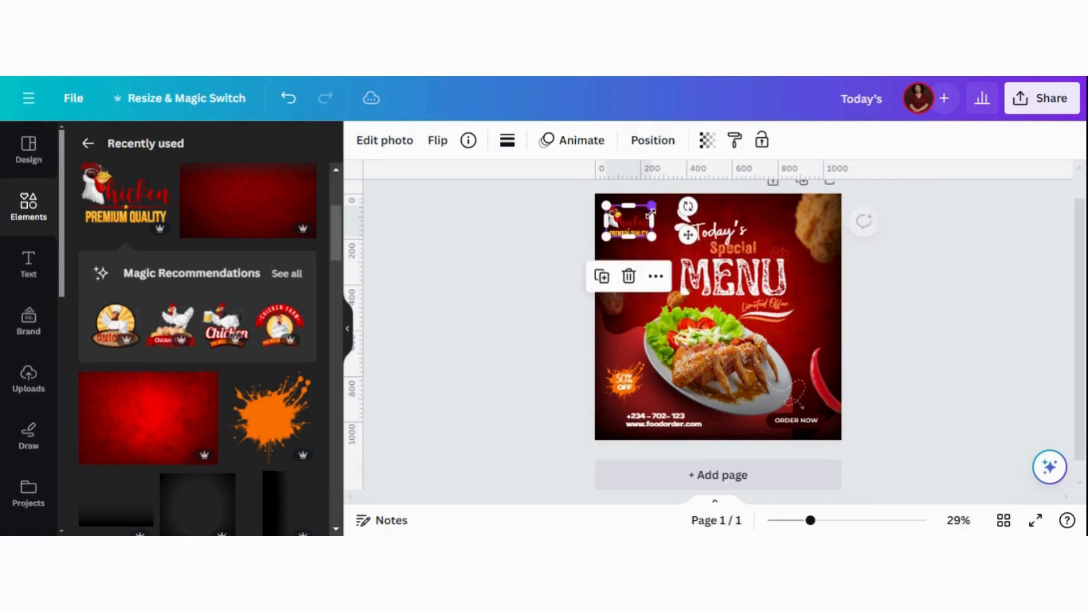
left_click(518, 269)
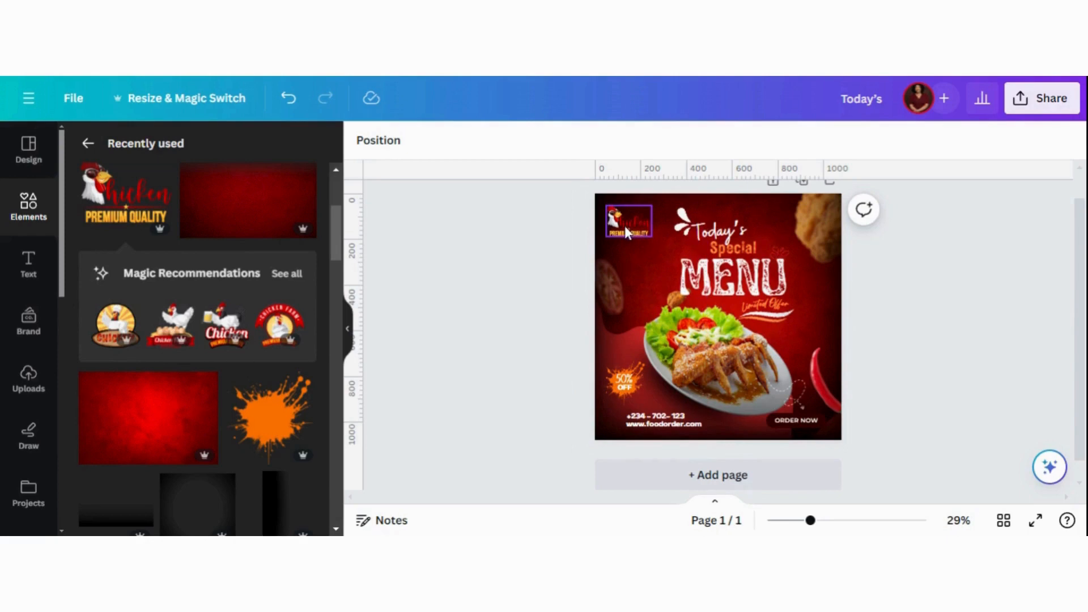
left_click_drag(626, 225, 631, 223)
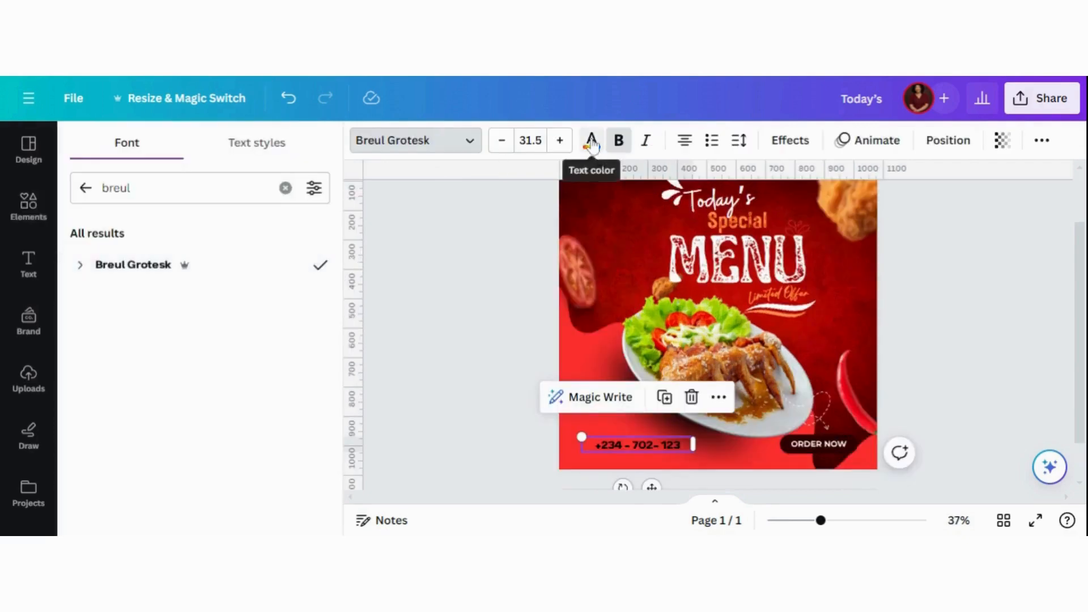
Open the text color choices for the phone number at the flyer's lower edge
left_click(590, 143)
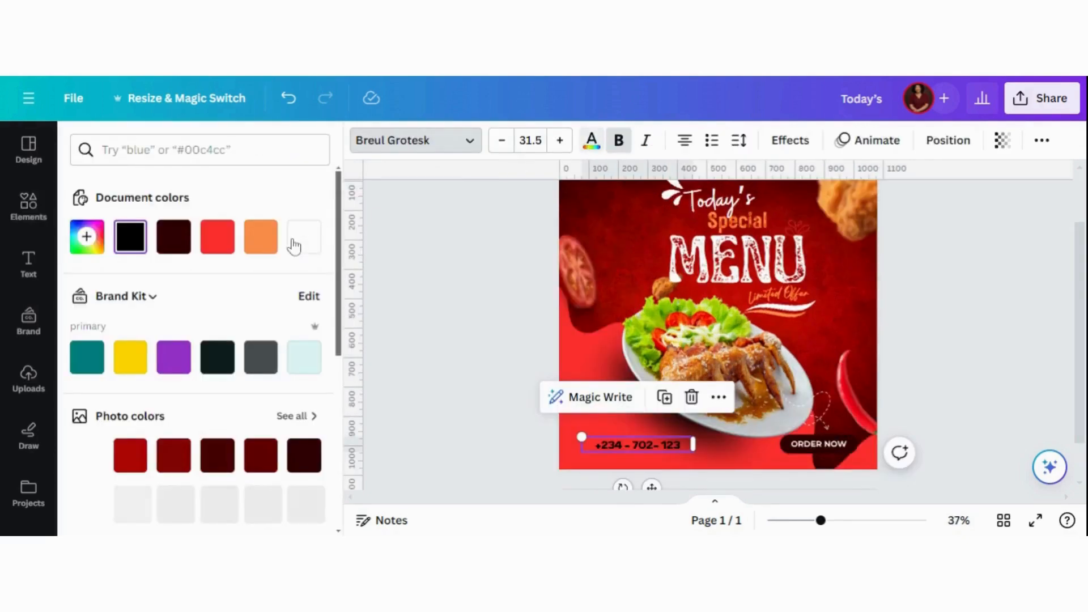